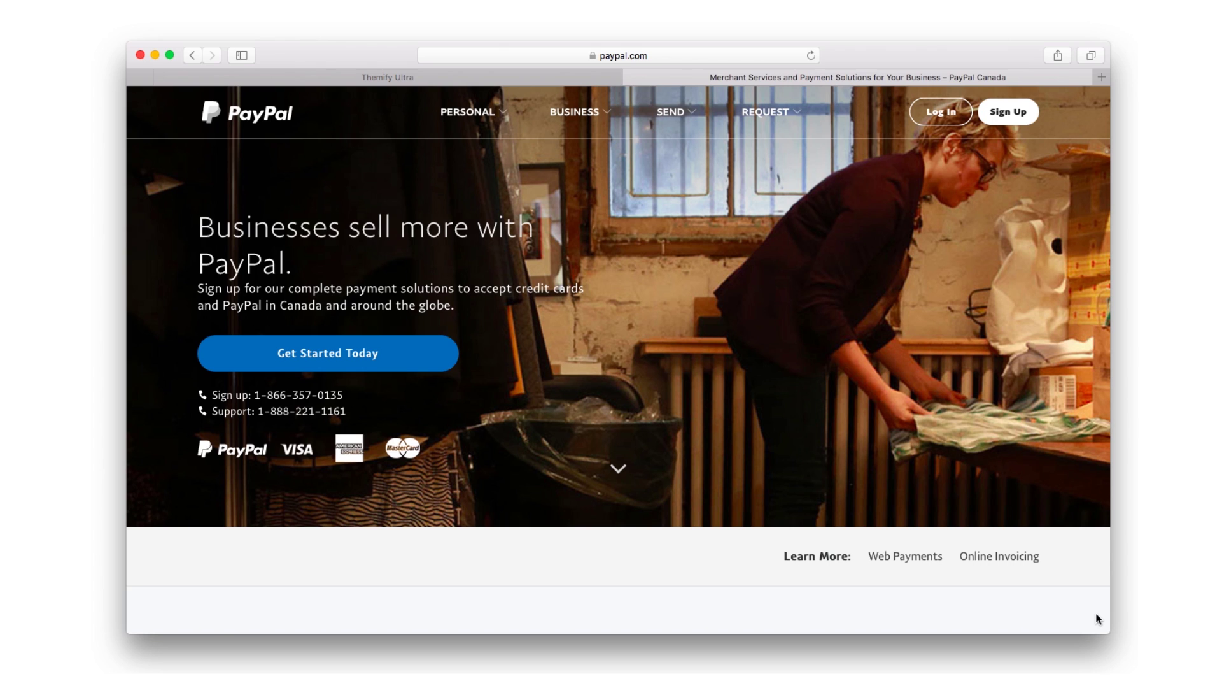
{"action": "scroll", "coordinate": [1097, 619], "scroll_direction": "down", "scroll_amount": 3}
{"action": "scroll", "coordinate": [1096, 619], "scroll_direction": "down", "scroll_amount": 5}
{"action": "scroll", "coordinate": [1097, 619], "scroll_direction": "down", "scroll_amount": 2}
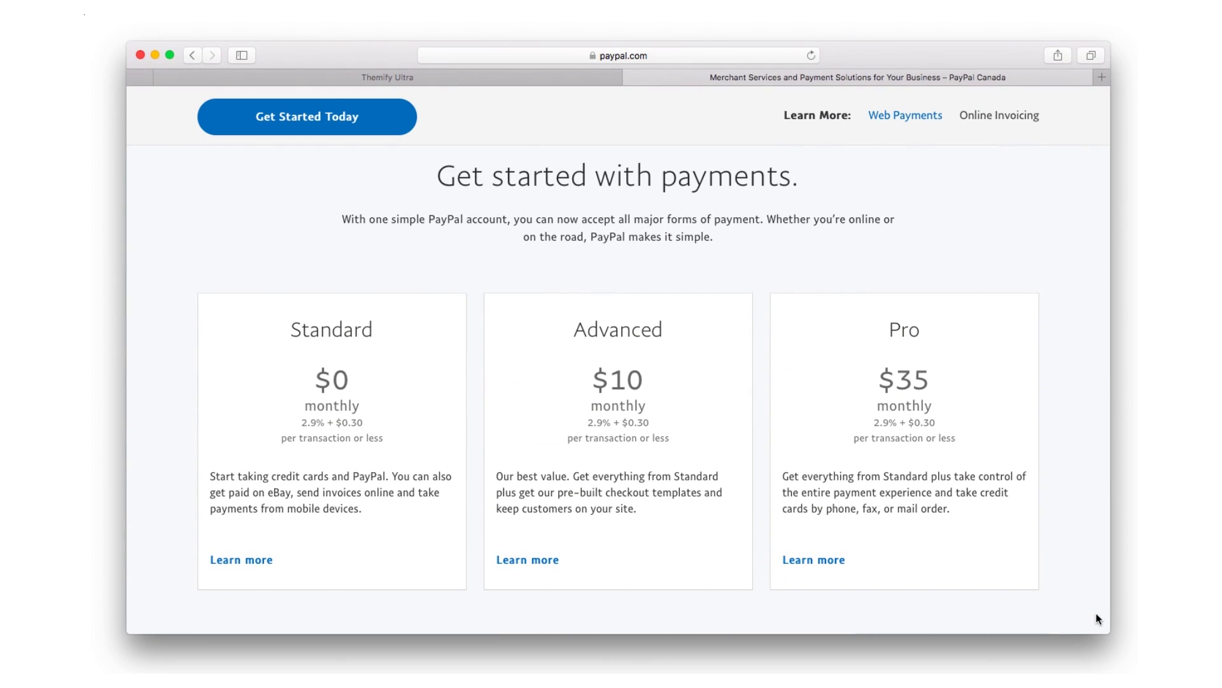
{"action": "scroll", "coordinate": [1096, 619], "scroll_direction": "down", "scroll_amount": 4}
{"action": "scroll", "coordinate": [1096, 619], "scroll_direction": "down", "scroll_amount": 5}
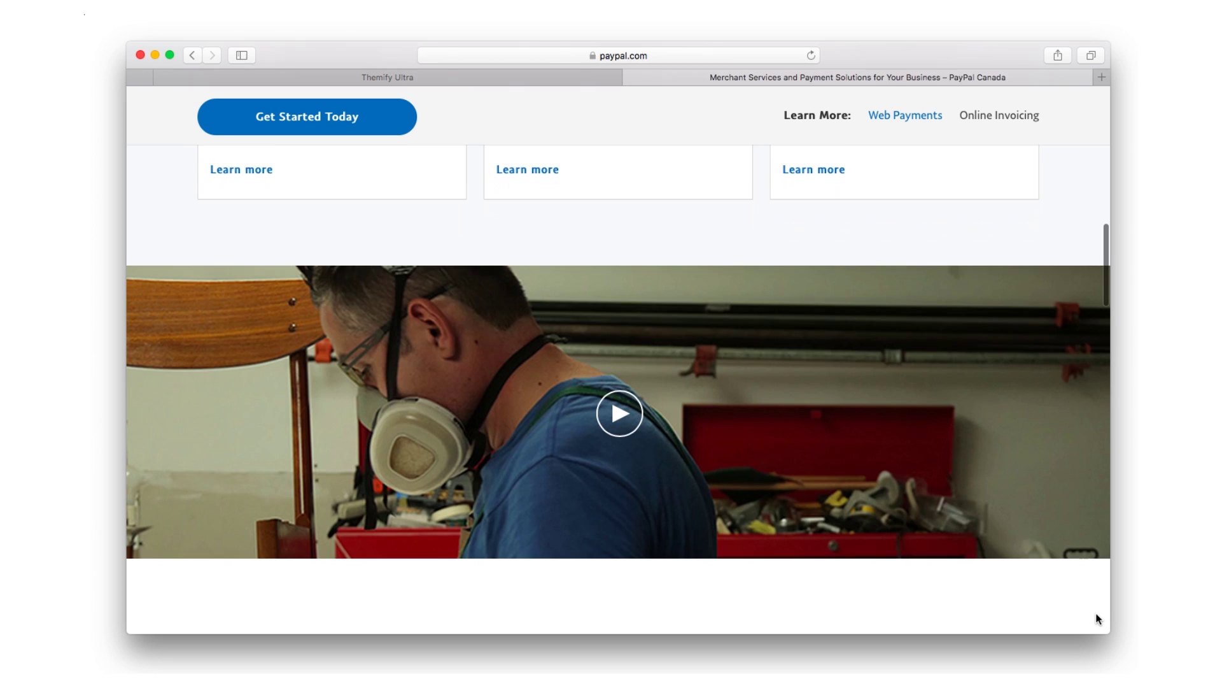
{"action": "scroll", "coordinate": [1097, 619], "scroll_direction": "down", "scroll_amount": 1}
- After previewing the workshop video, turn on Builder and split the first row into two columns
{"action": "left_click", "coordinate": [623, 381]}
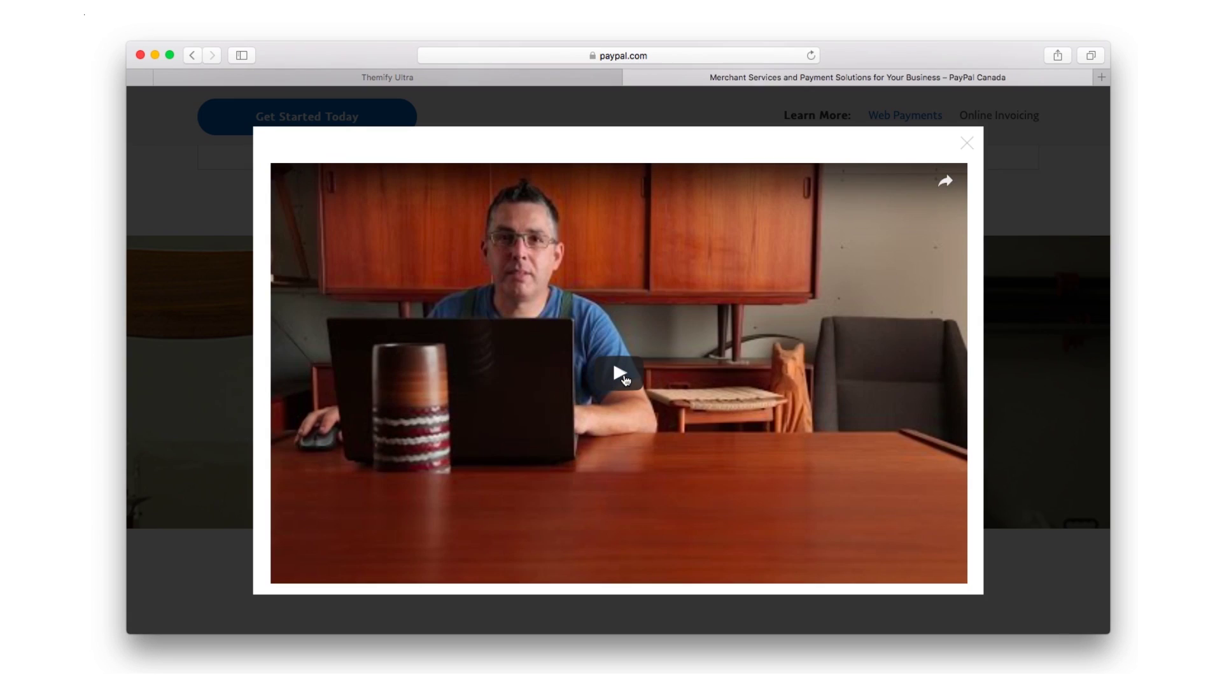
{"action": "left_click", "coordinate": [966, 145]}
{"action": "scroll", "coordinate": [1098, 620], "scroll_direction": "down", "scroll_amount": 1}
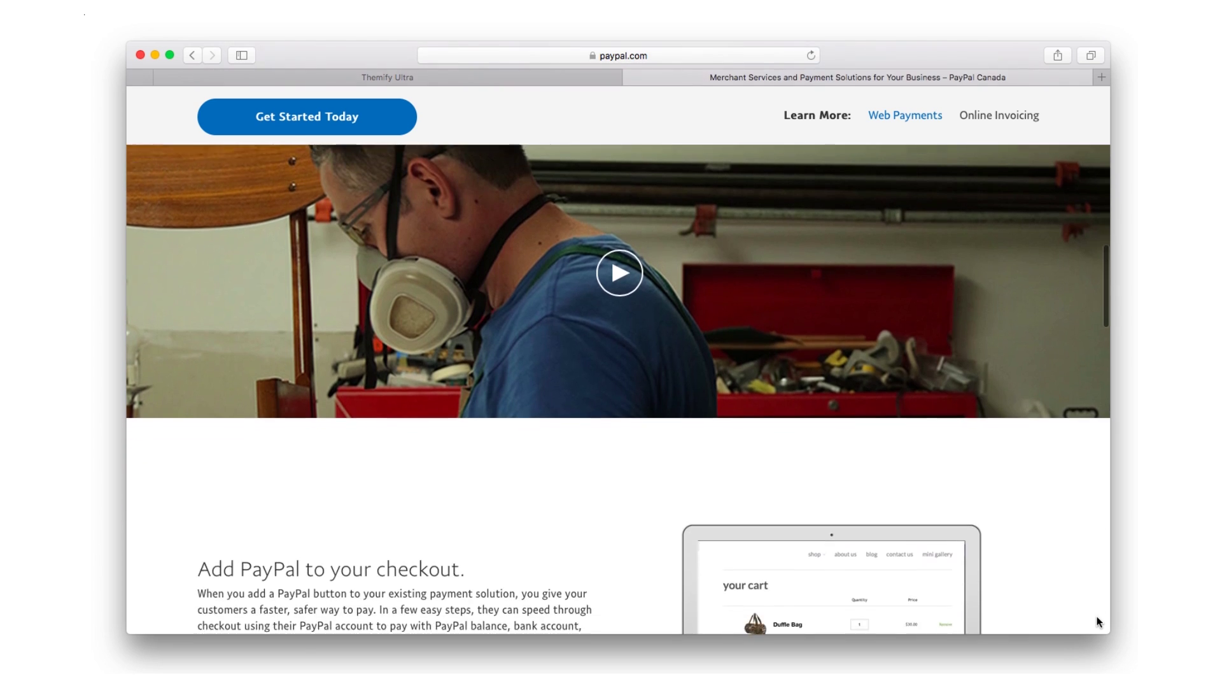
{"action": "scroll", "coordinate": [1097, 619], "scroll_direction": "down", "scroll_amount": 3}
{"action": "scroll", "coordinate": [1098, 619], "scroll_direction": "down", "scroll_amount": 1}
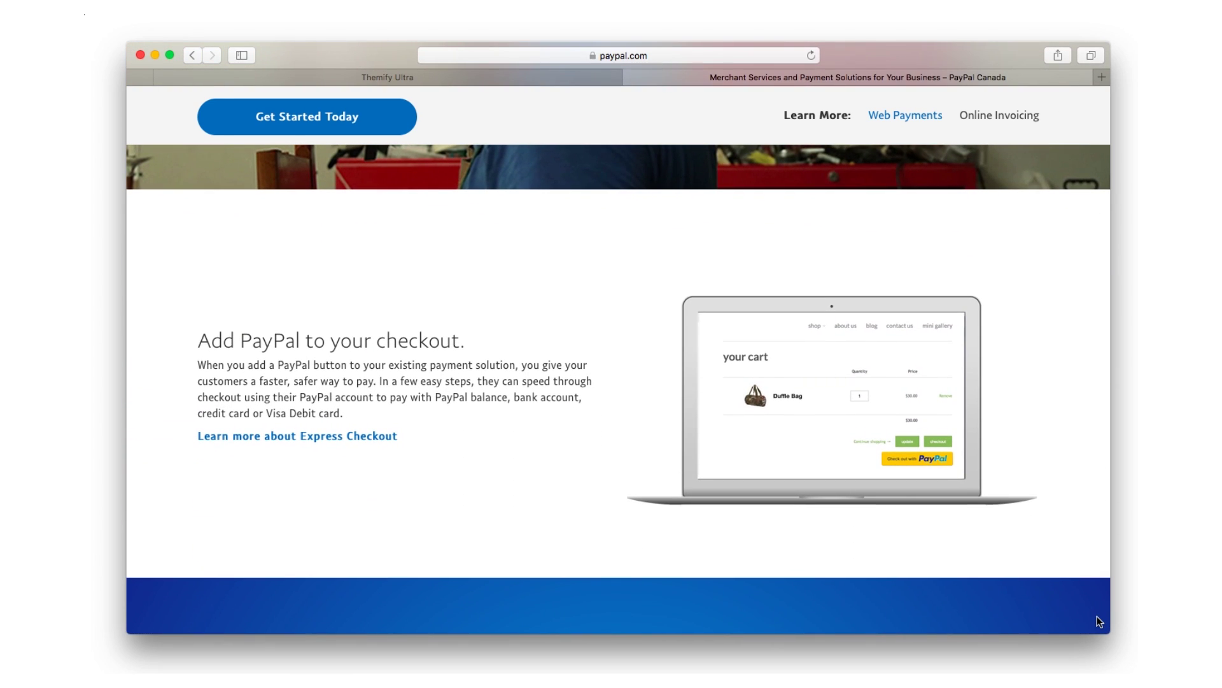
{"action": "scroll", "coordinate": [1098, 620], "scroll_direction": "down", "scroll_amount": 1}
{"action": "scroll", "coordinate": [1098, 620], "scroll_direction": "down", "scroll_amount": 4}
{"action": "scroll", "coordinate": [1097, 621], "scroll_direction": "down", "scroll_amount": 1}
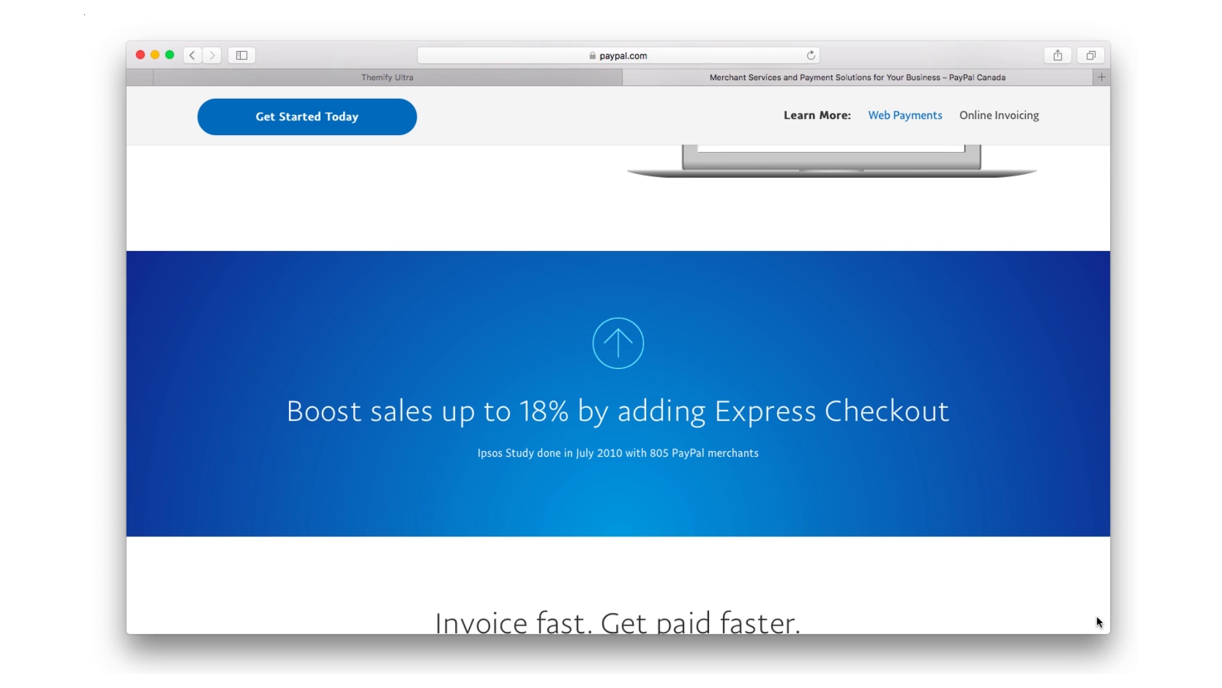
{"action": "scroll", "coordinate": [1097, 621], "scroll_direction": "down", "scroll_amount": 2}
{"action": "scroll", "coordinate": [1097, 620], "scroll_direction": "down", "scroll_amount": 4}
{"action": "scroll", "coordinate": [1097, 621], "scroll_direction": "down", "scroll_amount": 1}
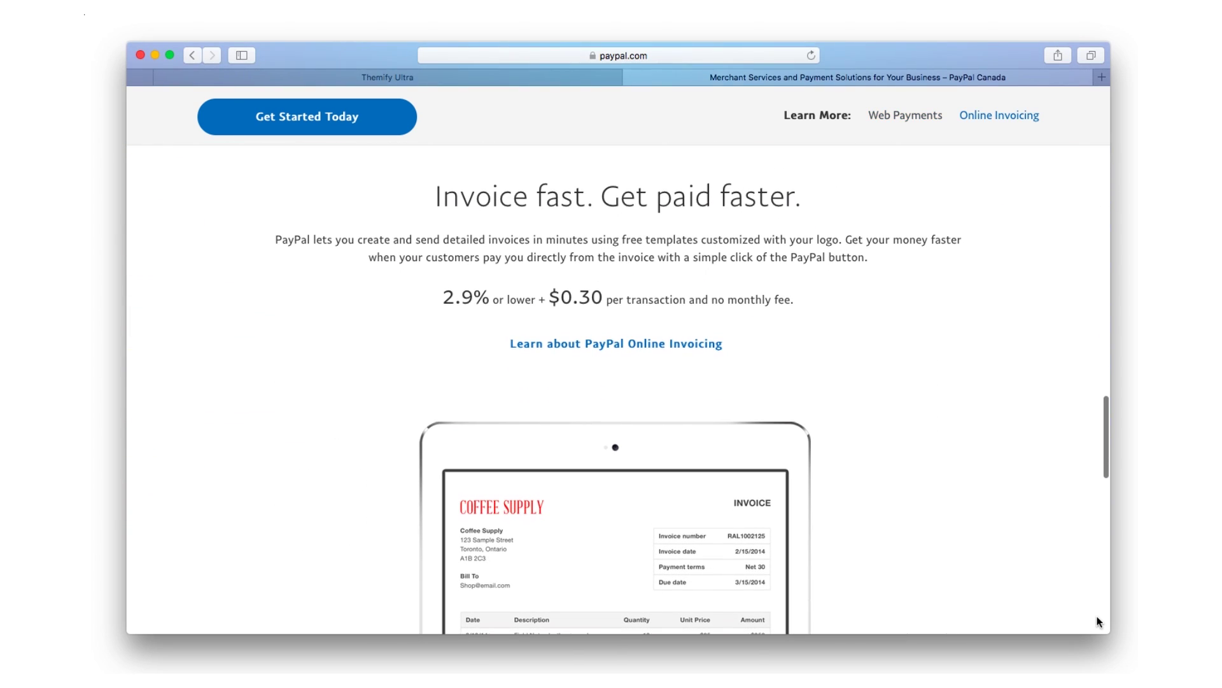
{"action": "scroll", "coordinate": [1098, 621], "scroll_direction": "down", "scroll_amount": 2}
{"action": "scroll", "coordinate": [1098, 620], "scroll_direction": "down", "scroll_amount": 1}
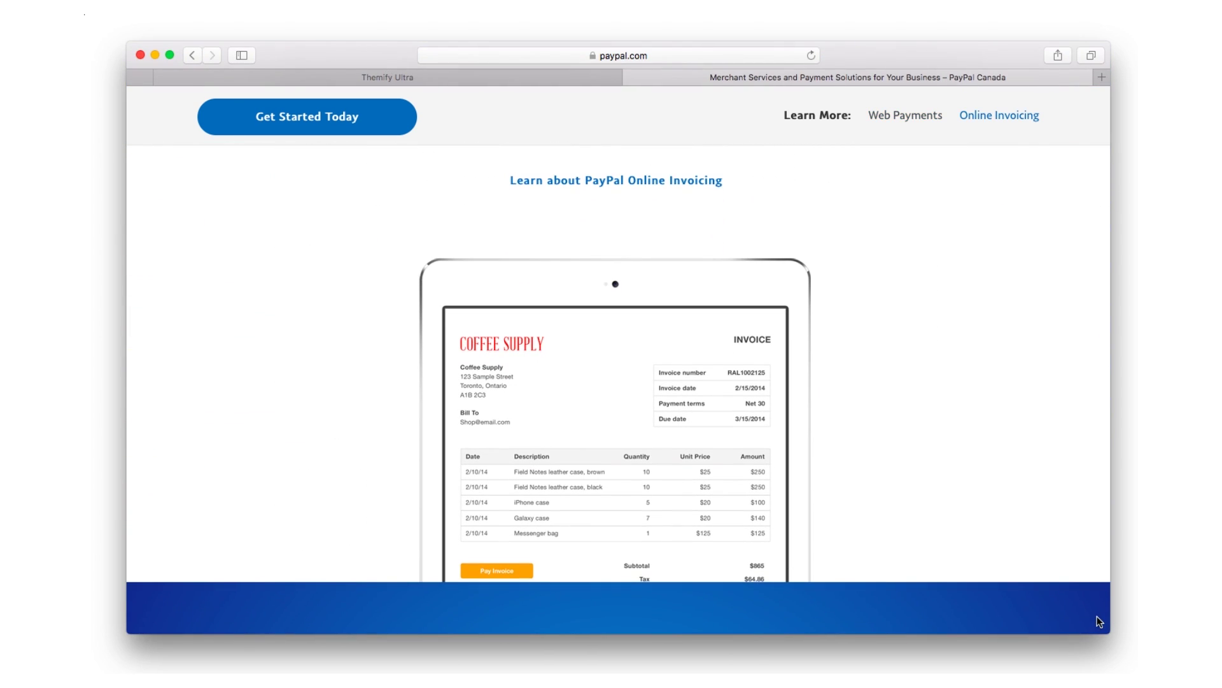
{"action": "scroll", "coordinate": [1097, 621], "scroll_direction": "down", "scroll_amount": 2}
{"action": "scroll", "coordinate": [1097, 620], "scroll_direction": "down", "scroll_amount": 2}
{"action": "scroll", "coordinate": [1097, 621], "scroll_direction": "down", "scroll_amount": 1}
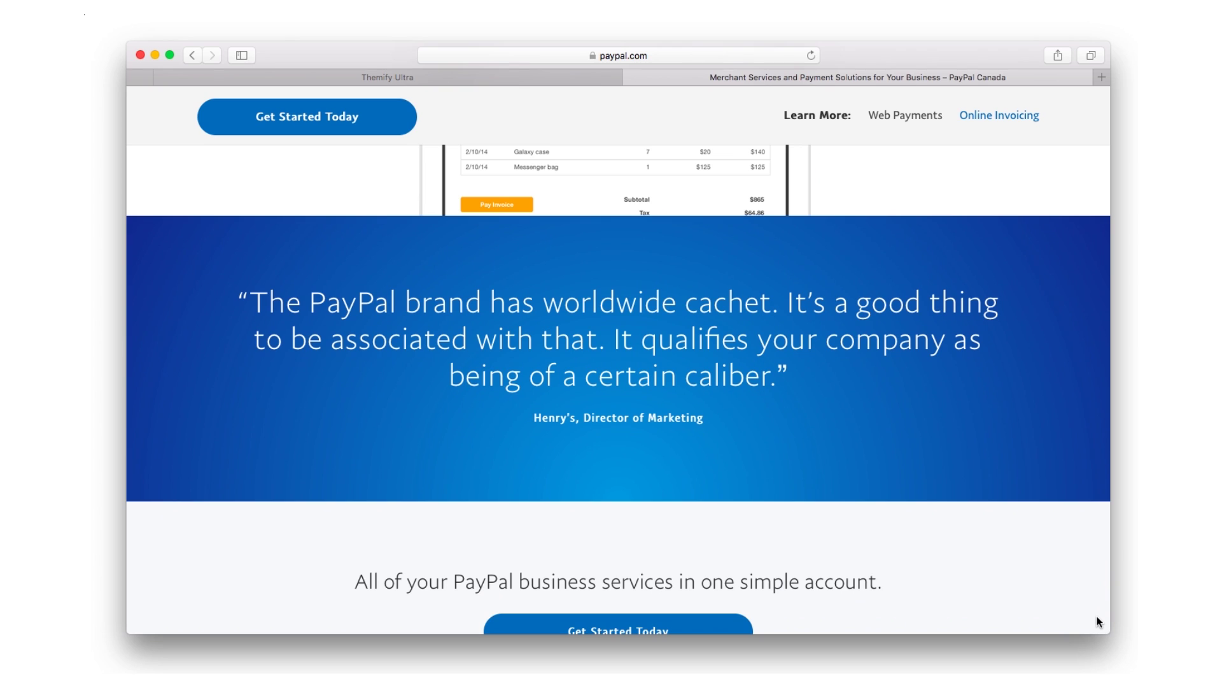
{"action": "scroll", "coordinate": [1097, 621], "scroll_direction": "down", "scroll_amount": 1}
{"action": "scroll", "coordinate": [1097, 622], "scroll_direction": "down", "scroll_amount": 1}
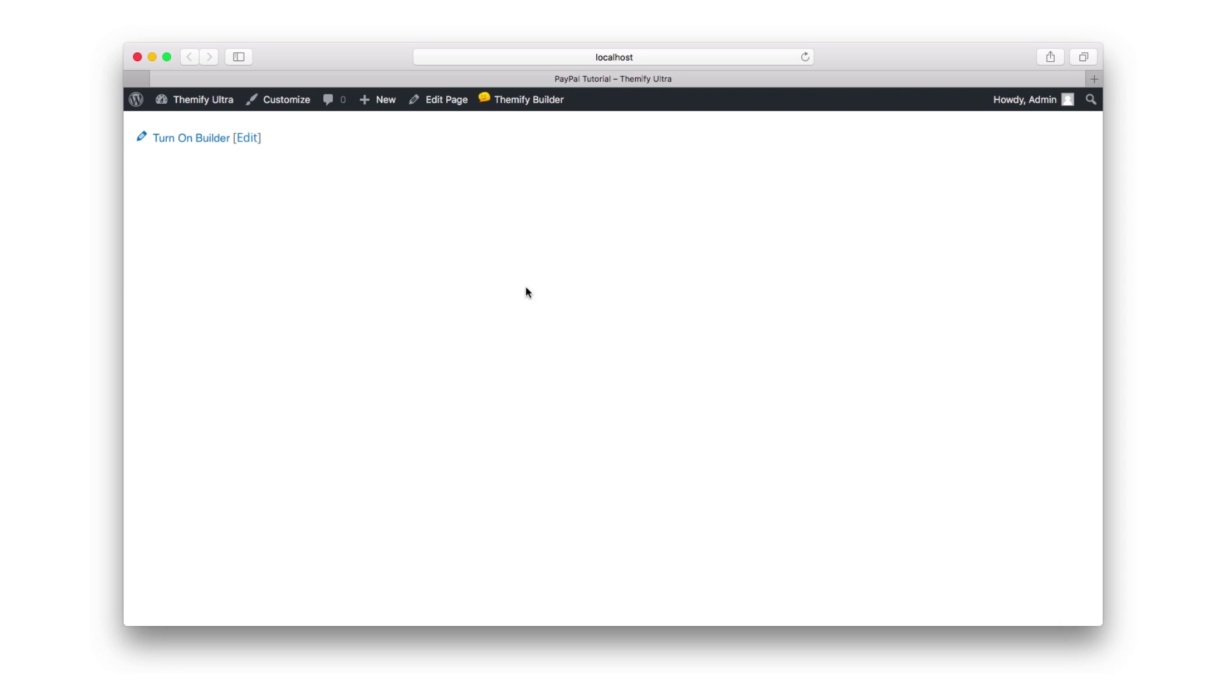
{"action": "left_click", "coordinate": [529, 138]}
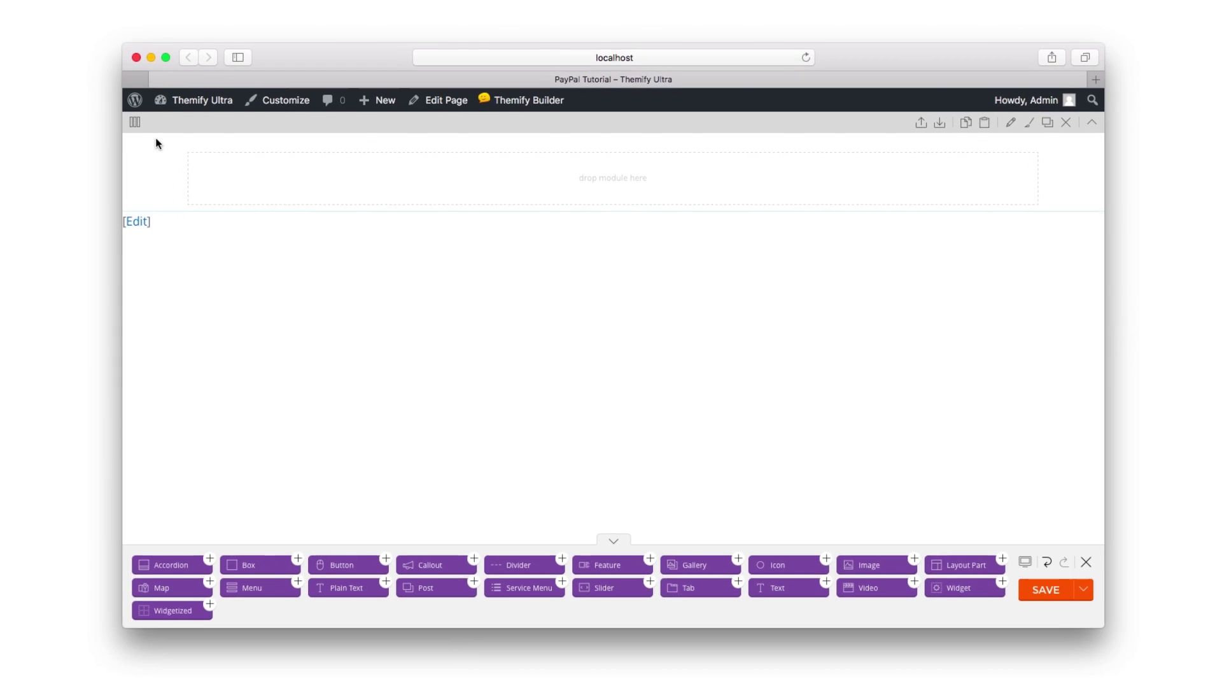
{"action": "left_click", "coordinate": [172, 151]}
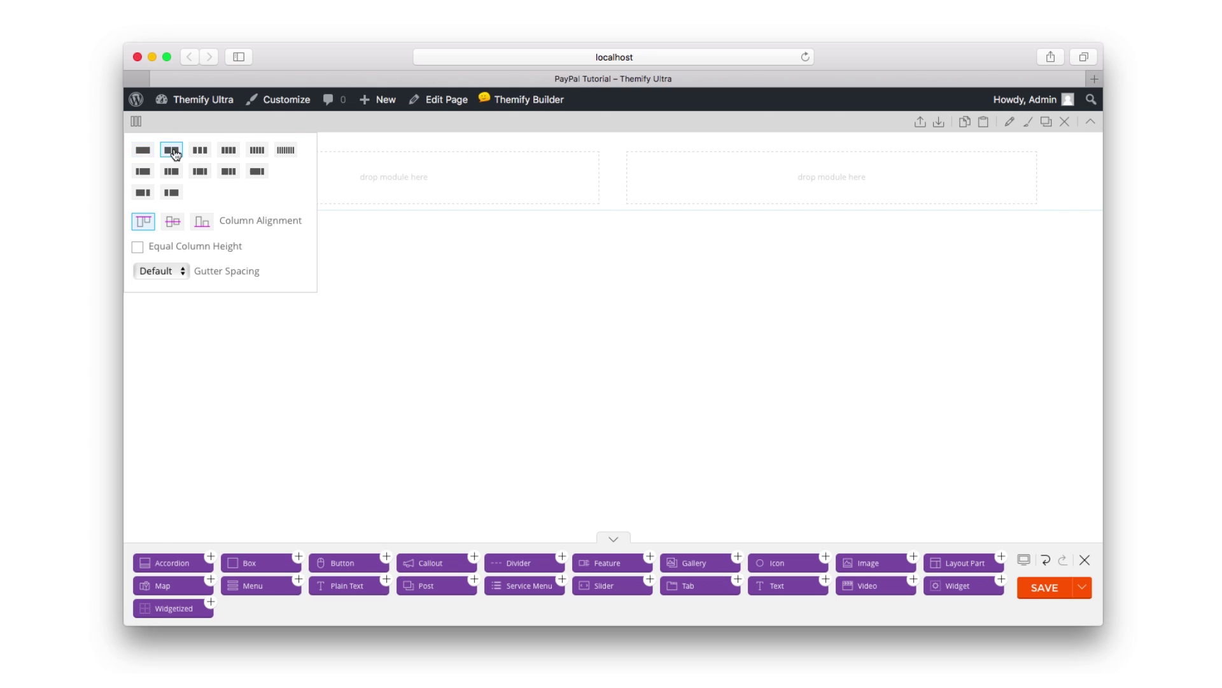
- Make the row full height with a Fullcover office photo background positioned Right Center
{"action": "left_click", "coordinate": [1011, 122]}
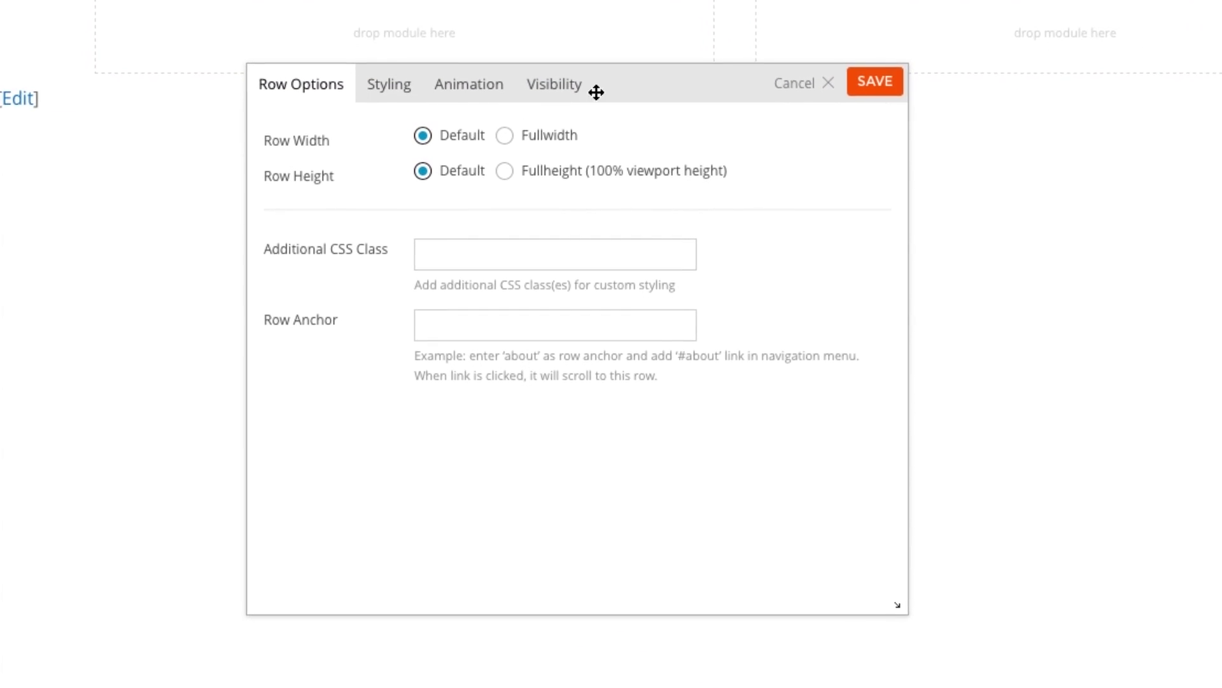
{"action": "left_click", "coordinate": [505, 172]}
{"action": "left_click", "coordinate": [400, 96]}
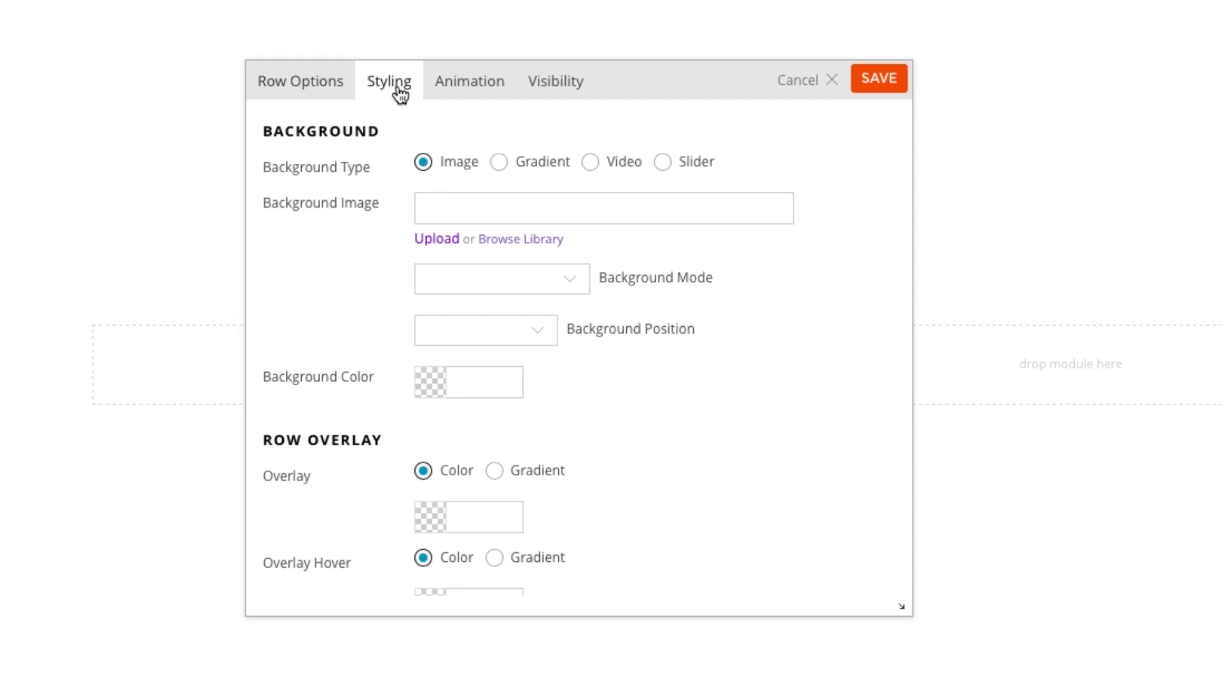
{"action": "left_click", "coordinate": [459, 206]}
{"action": "type", "text": "https://themify.me/demo/themes/builder-layouts/files/2016/09/woman-typing-1024x693.jpg"}
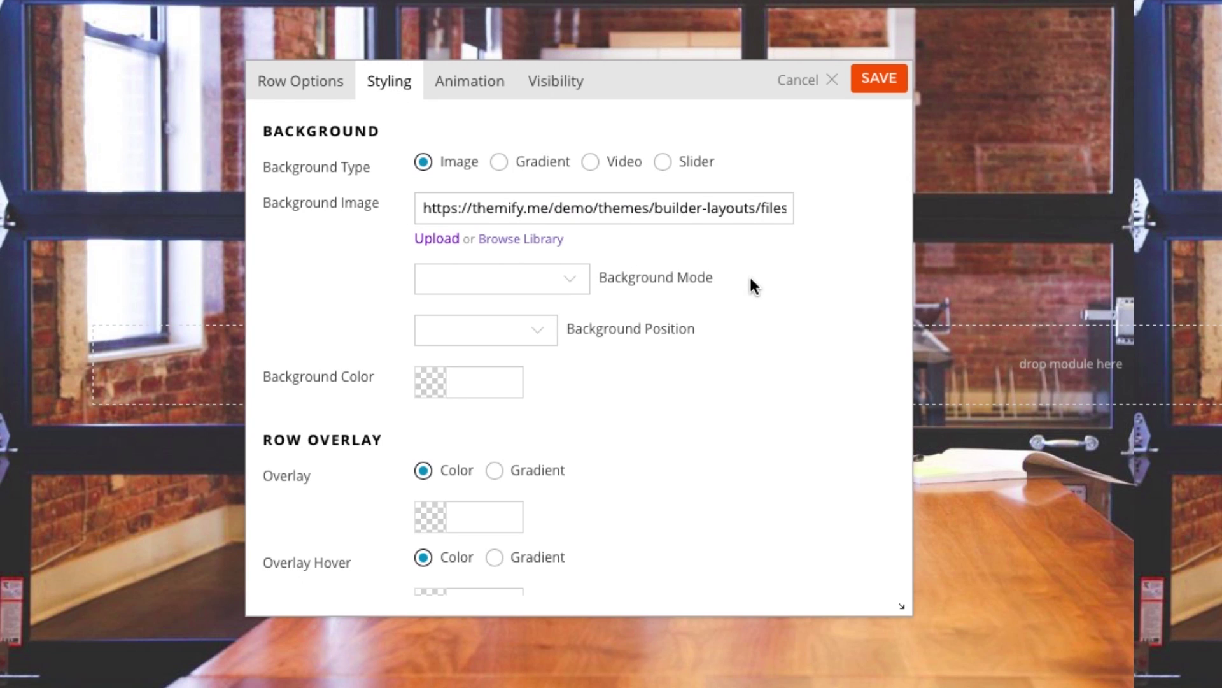
{"action": "left_click", "coordinate": [564, 280]}
{"action": "left_click", "coordinate": [484, 417]}
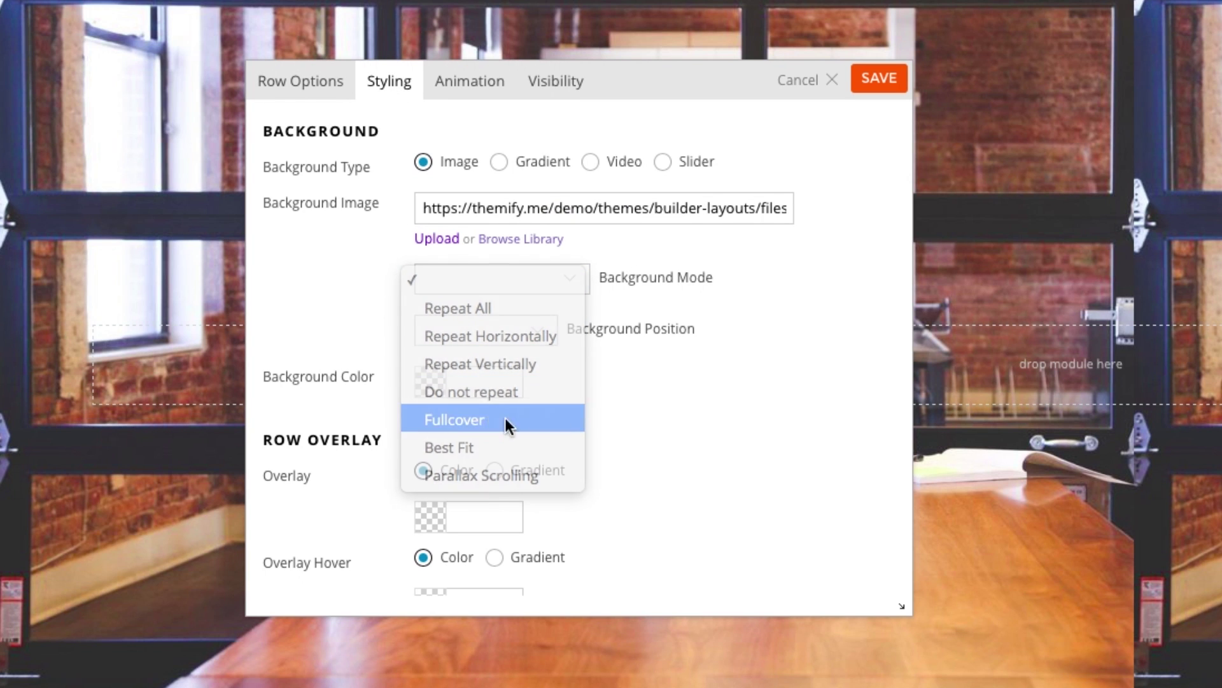
{"action": "left_click", "coordinate": [542, 331]}
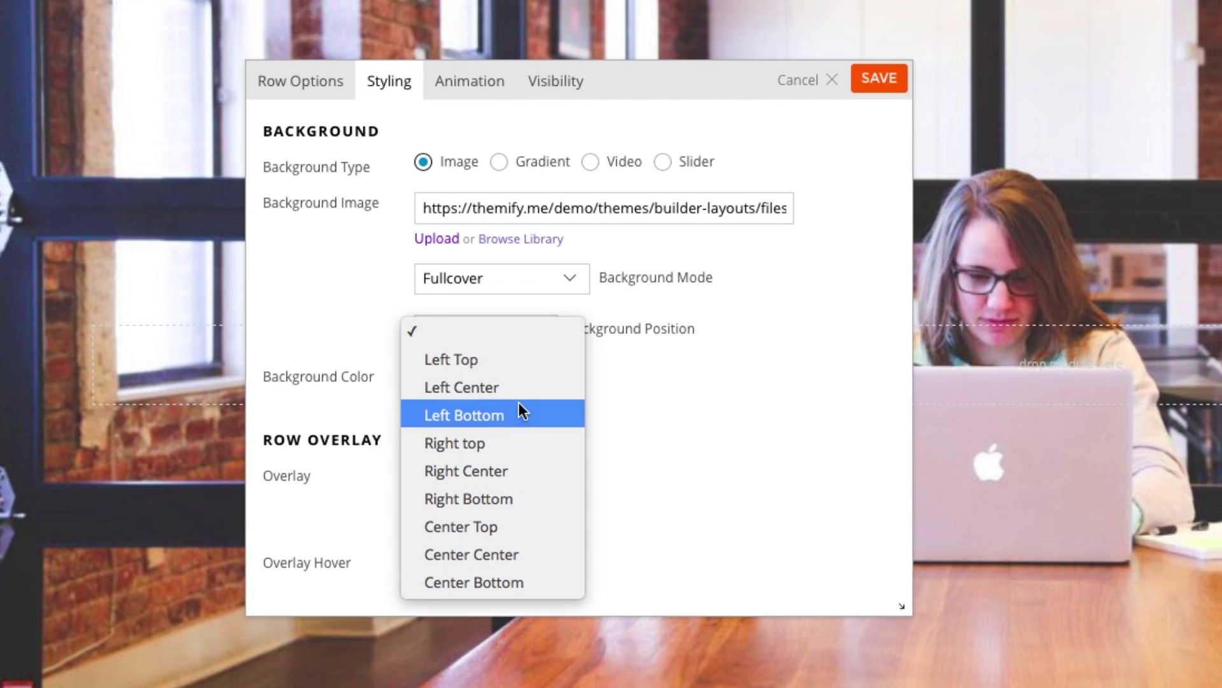
{"action": "left_click", "coordinate": [487, 471]}
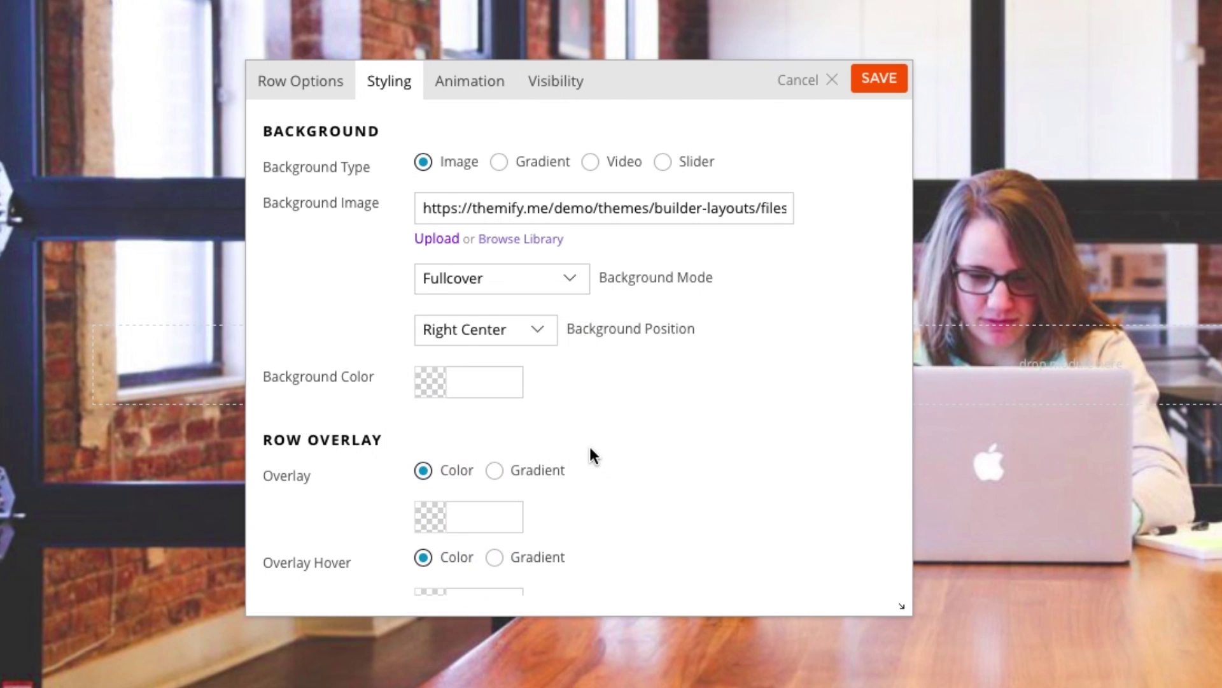
{"action": "scroll", "coordinate": [590, 449], "scroll_direction": "down", "scroll_amount": 4}
{"action": "scroll", "coordinate": [590, 449], "scroll_direction": "down", "scroll_amount": 1}
- Add a translucent black overlay and 10% top / 6% bottom padding, then save the row
{"action": "left_click", "coordinate": [430, 277]}
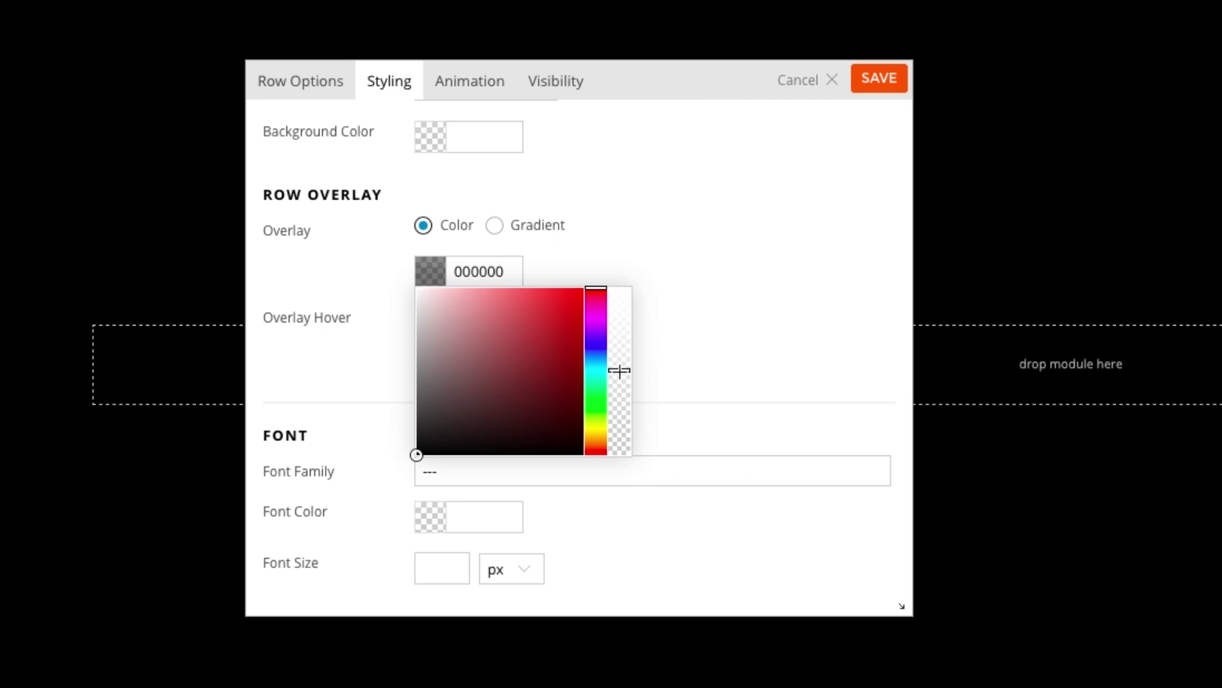
{"action": "left_click_drag", "start_coordinate": [619, 372], "coordinate": [619, 373]}
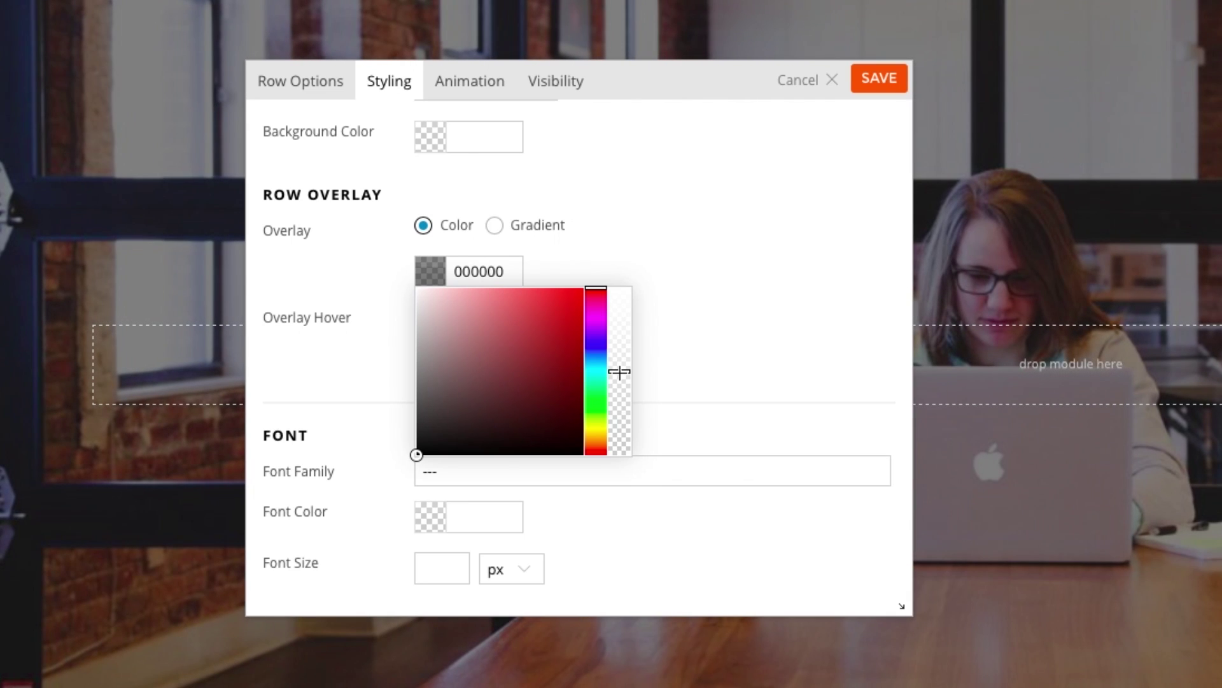
{"action": "left_click", "coordinate": [686, 281]}
{"action": "scroll", "coordinate": [687, 281], "scroll_direction": "down", "scroll_amount": 2}
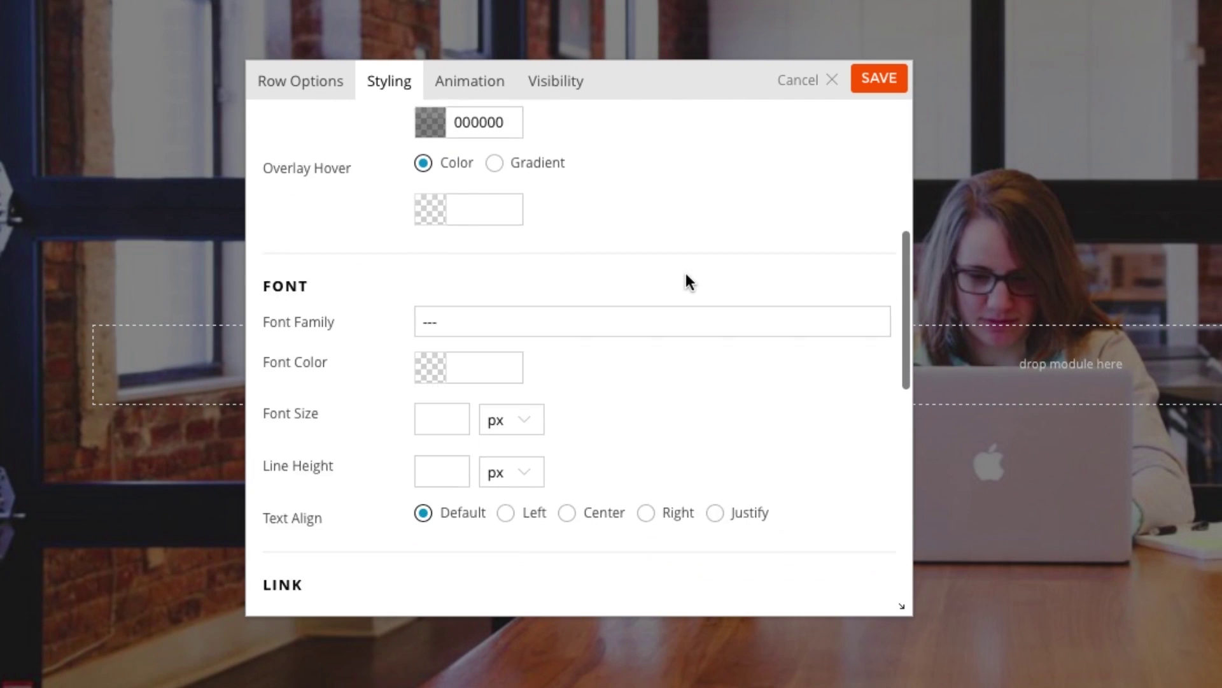
{"action": "scroll", "coordinate": [684, 277], "scroll_direction": "down", "scroll_amount": 3}
{"action": "scroll", "coordinate": [685, 277], "scroll_direction": "down", "scroll_amount": 3}
{"action": "left_click", "coordinate": [423, 321]}
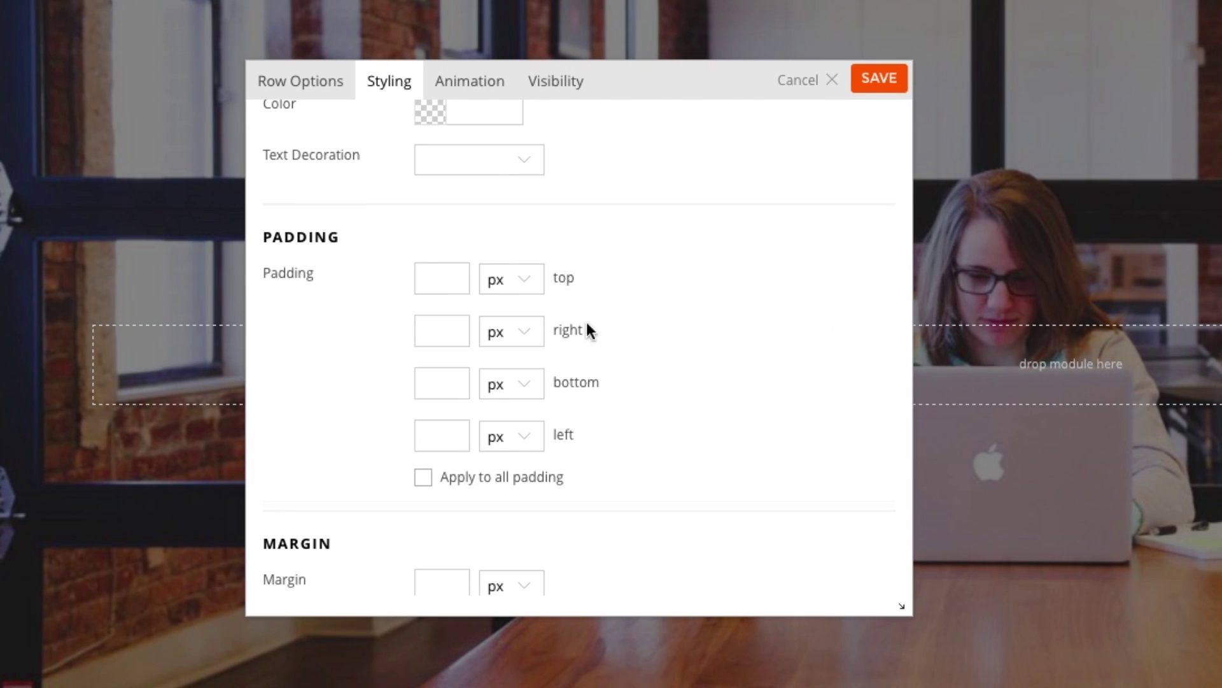
{"action": "left_click", "coordinate": [524, 278]}
{"action": "left_click", "coordinate": [512, 336]}
{"action": "left_click", "coordinate": [528, 392]}
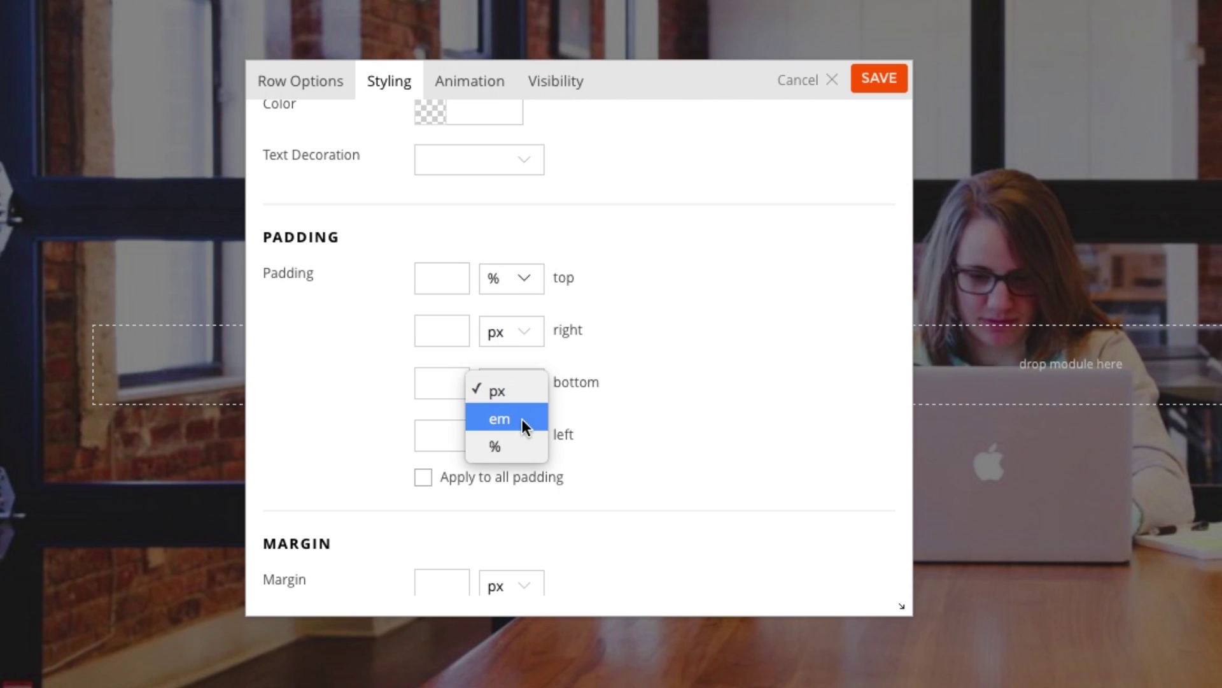
{"action": "left_click", "coordinate": [519, 447]}
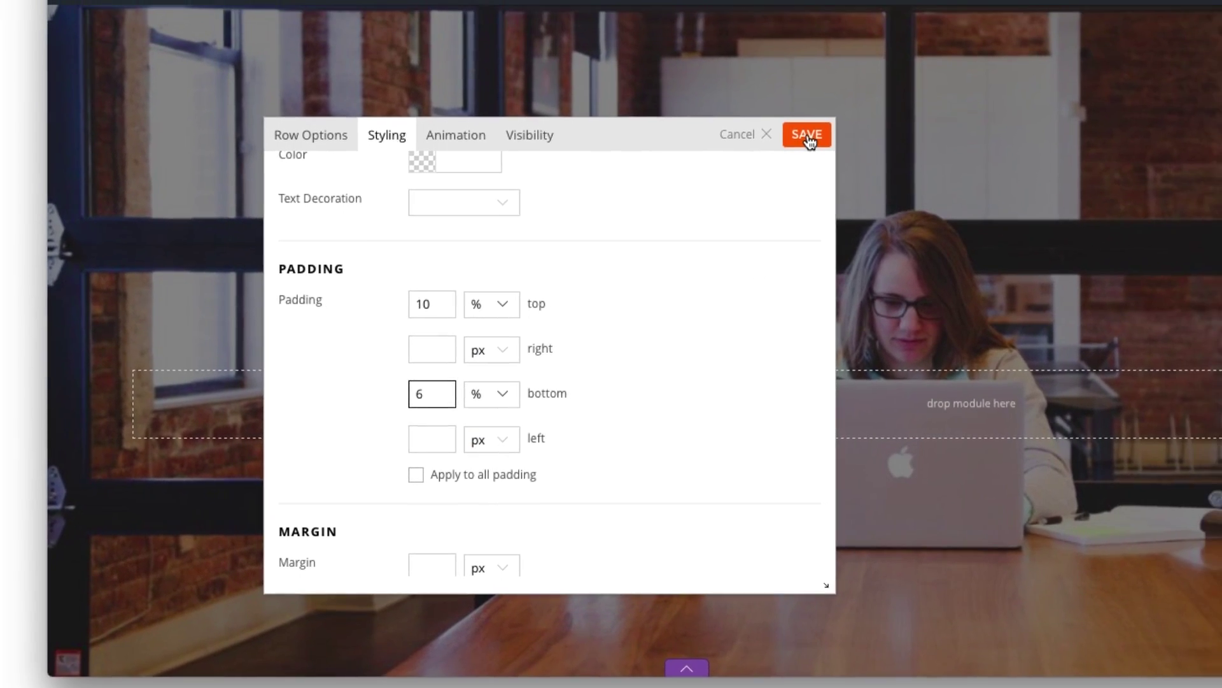
{"action": "left_click", "coordinate": [774, 160]}
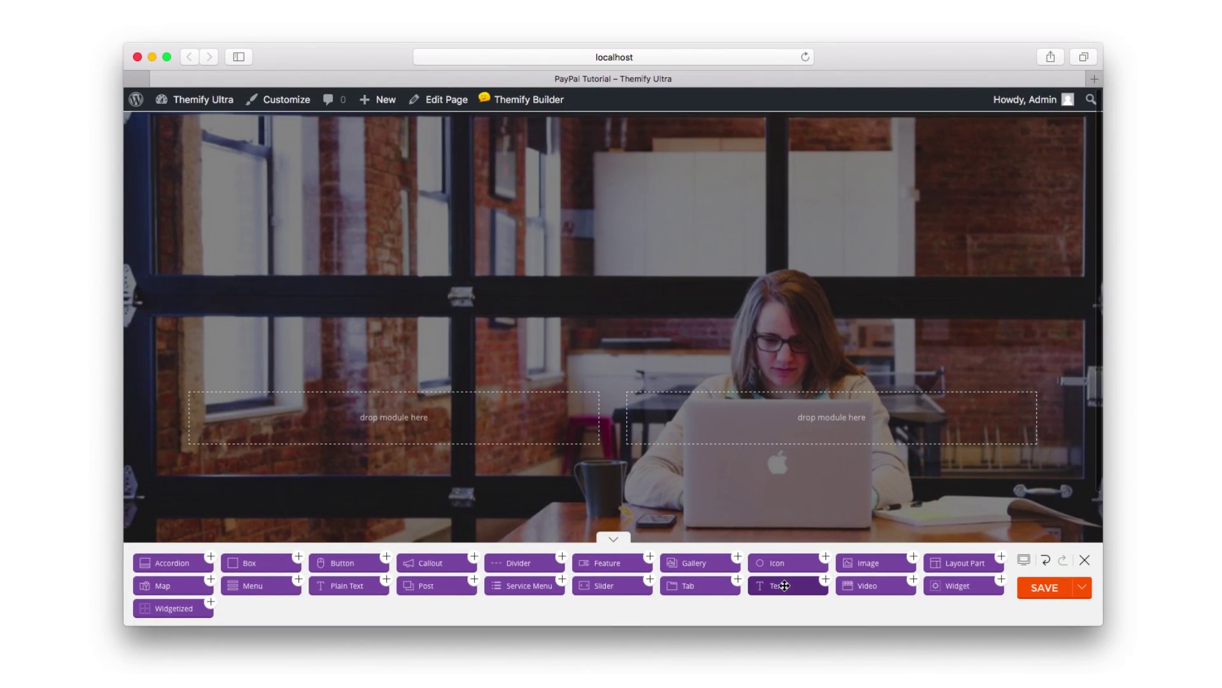
- Add a text block in the left column with the PayPal headline and signup text in white
{"action": "left_click_drag", "start_coordinate": [777, 585], "coordinate": [351, 420]}
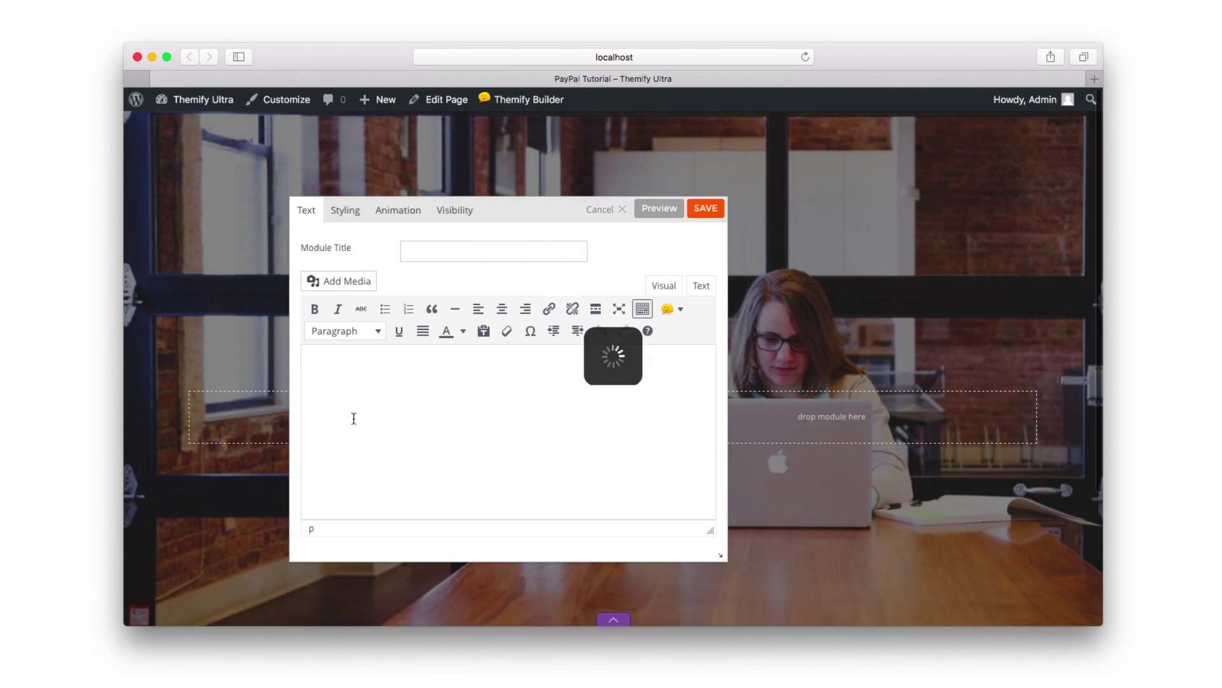
{"action": "left_click", "coordinate": [701, 286]}
{"action": "left_click", "coordinate": [685, 350]}
{"action": "type", "text": "<h2 style=\"text-align: left;\">Businesses sell more with PayPal</h2> <p style=\"text-align: left;\">Sign up for our complete payment solutions to accept credit cards and PayPal in Canada and around the globe.</p>"}
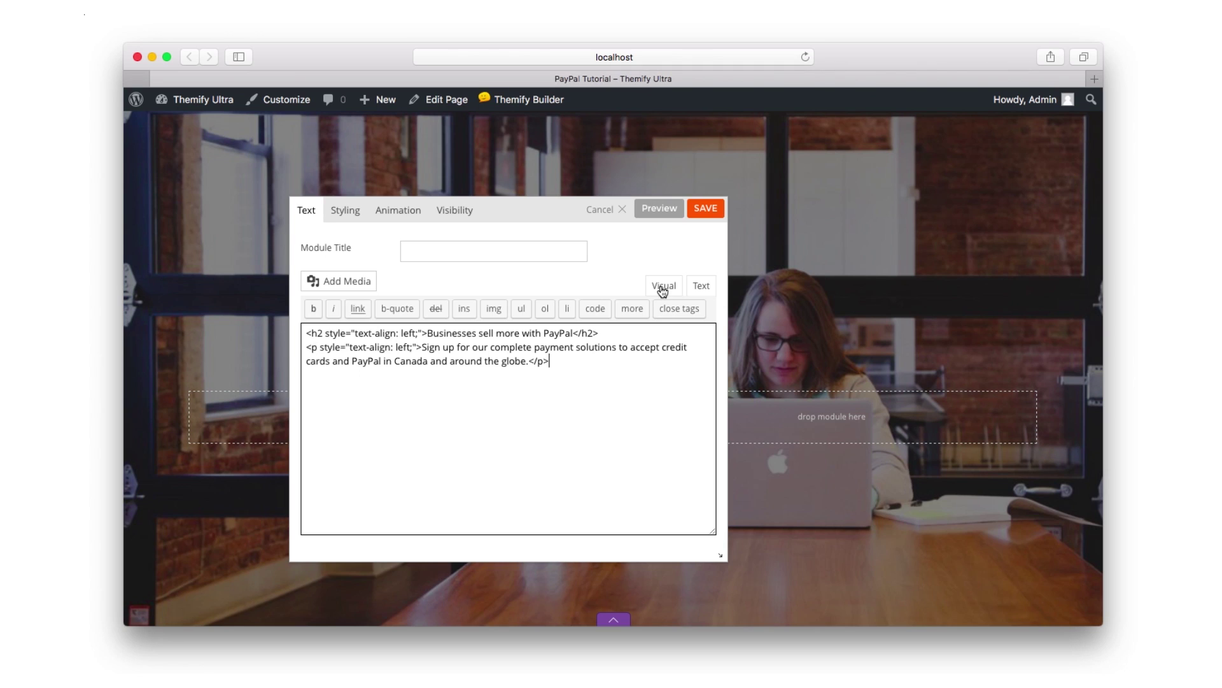
{"action": "left_click", "coordinate": [662, 291]}
{"action": "left_click_drag", "start_coordinate": [506, 450], "coordinate": [253, 351]}
{"action": "left_click", "coordinate": [463, 335]}
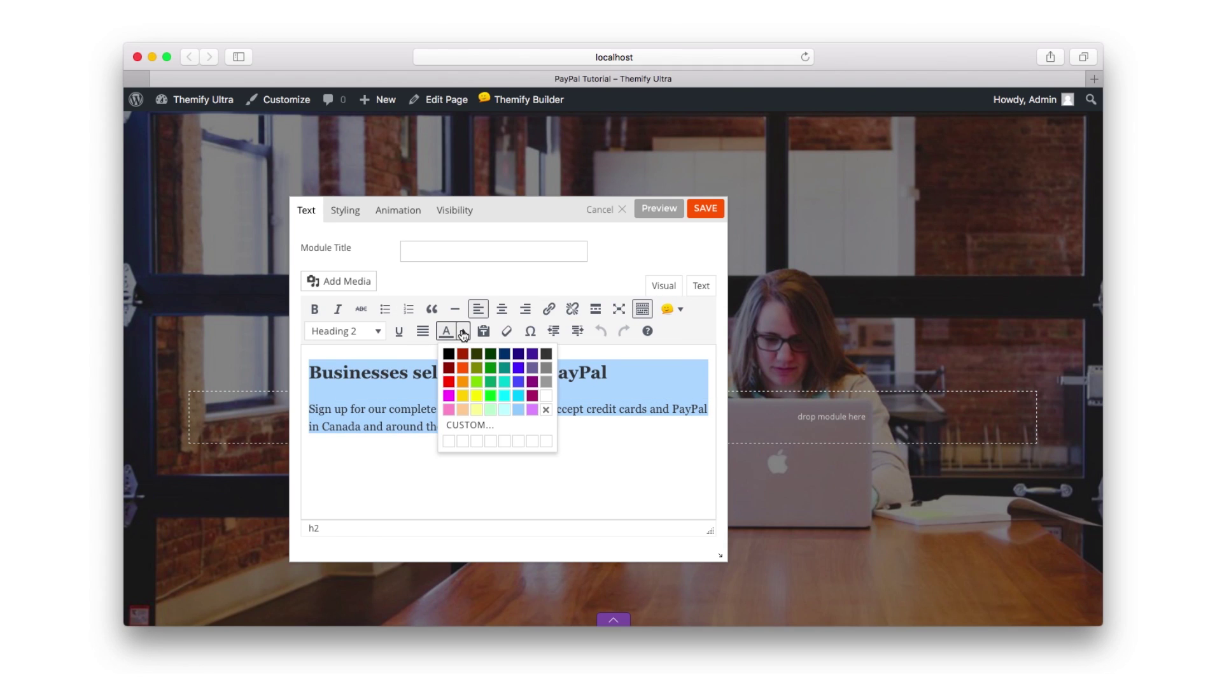
{"action": "left_click", "coordinate": [545, 396]}
{"action": "left_click", "coordinate": [698, 218]}
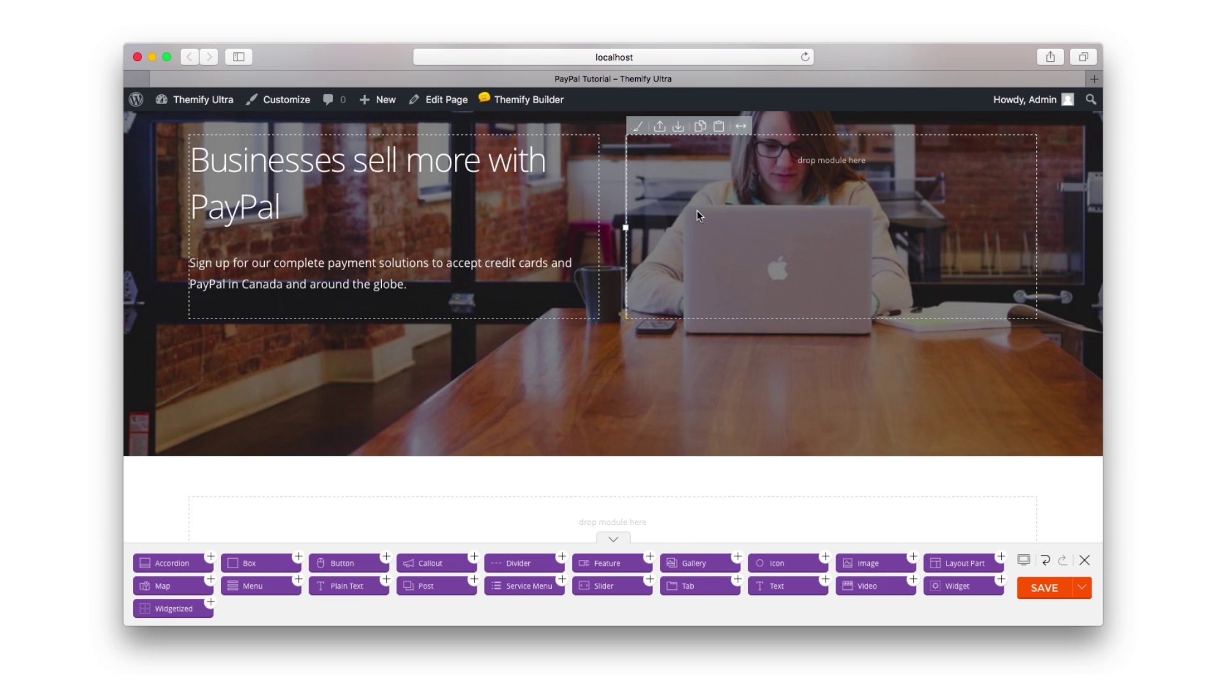
- Add a blue 'Get Started Today' button below it with 30 px bottom padding and bottom margin
{"action": "left_click_drag", "start_coordinate": [357, 562], "coordinate": [272, 308]}
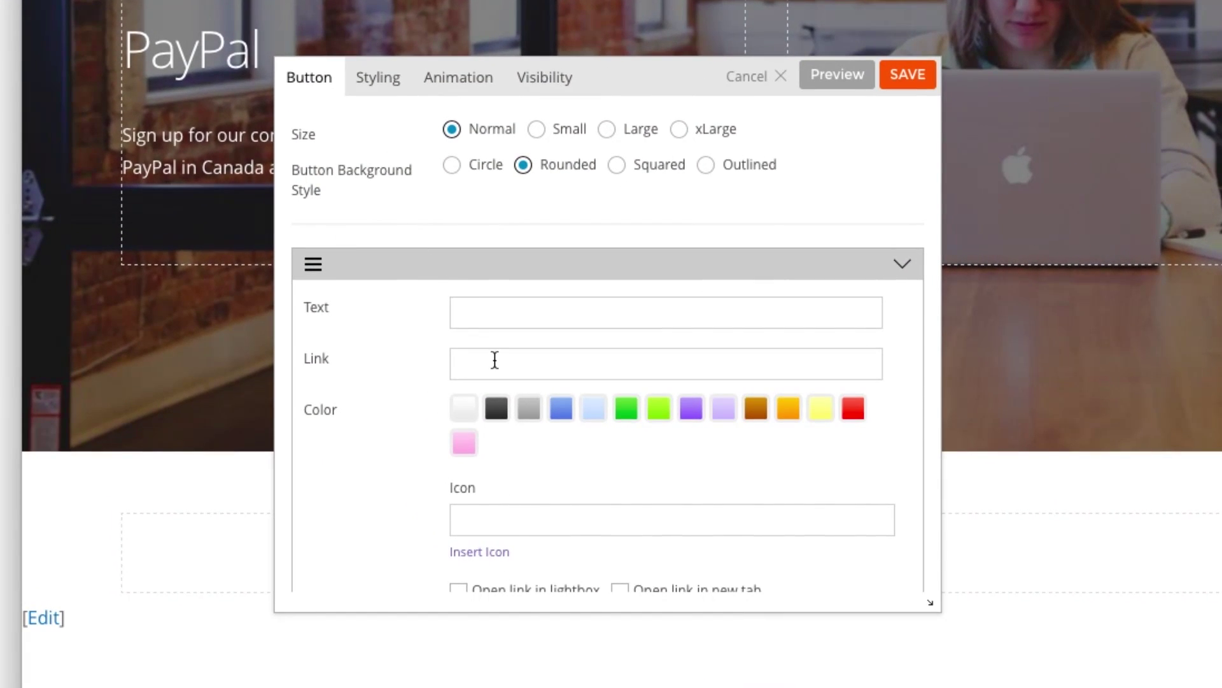
{"action": "left_click", "coordinate": [496, 359]}
{"action": "type", "text": "http://themify.me/"}
{"action": "left_click", "coordinate": [488, 312]}
{"action": "type", "text": "Get Started Today"}
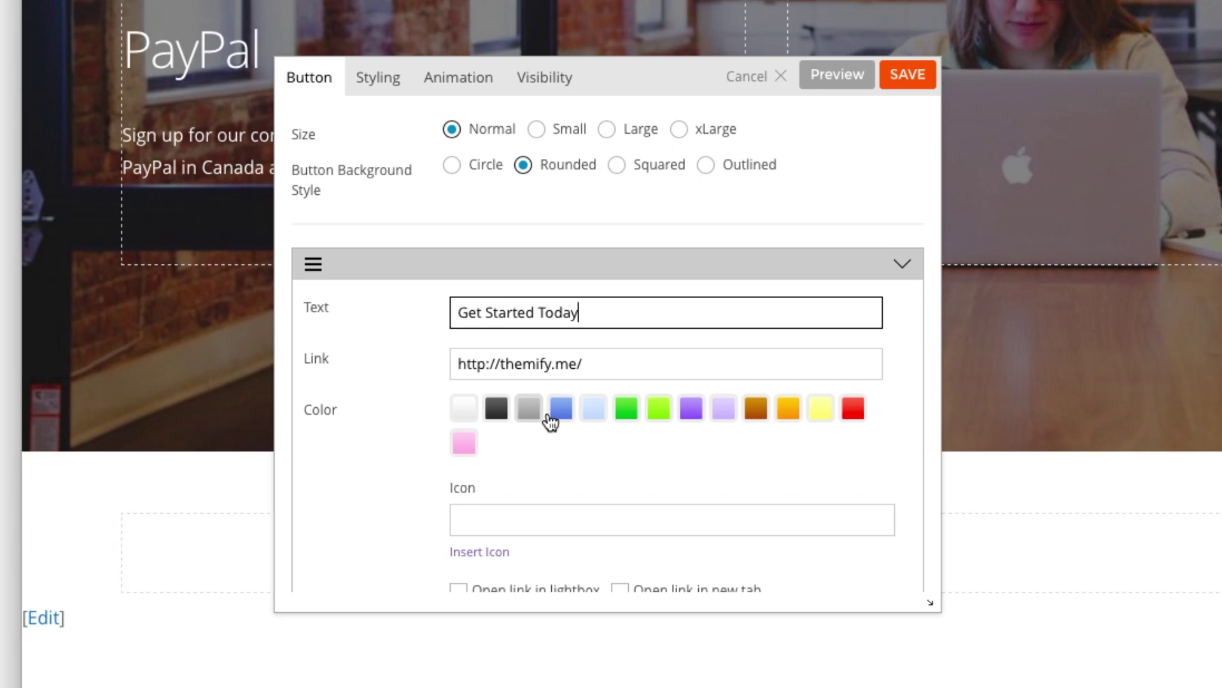
{"action": "left_click", "coordinate": [563, 410]}
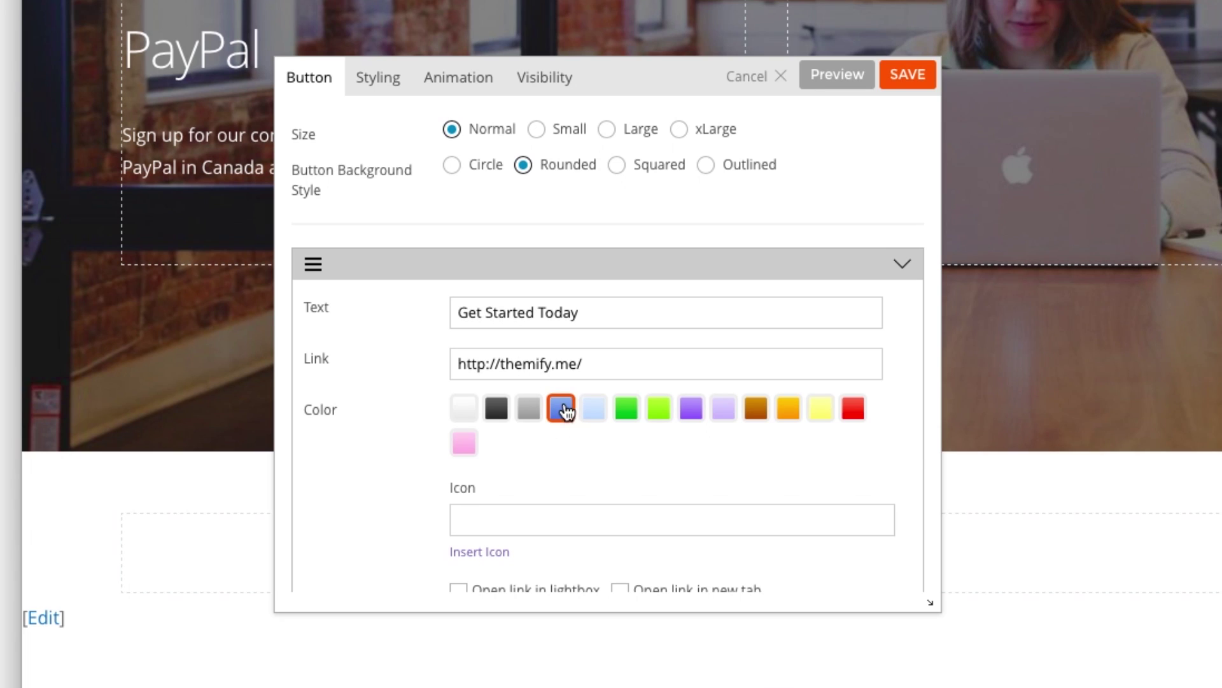
{"action": "left_click", "coordinate": [379, 79]}
{"action": "scroll", "coordinate": [647, 396], "scroll_direction": "down", "scroll_amount": 2}
{"action": "scroll", "coordinate": [647, 397], "scroll_direction": "down", "scroll_amount": 2}
{"action": "scroll", "coordinate": [574, 373], "scroll_direction": "down", "scroll_amount": 2}
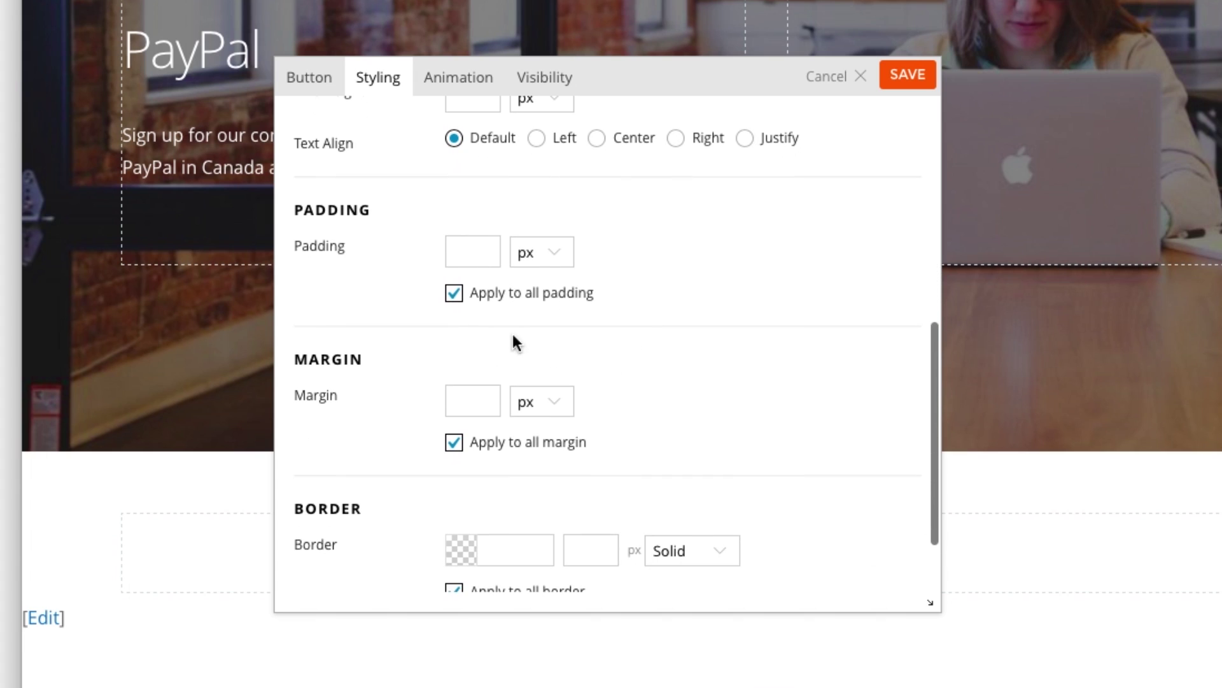
{"action": "left_click", "coordinate": [454, 292]}
{"action": "type", "text": "3"}
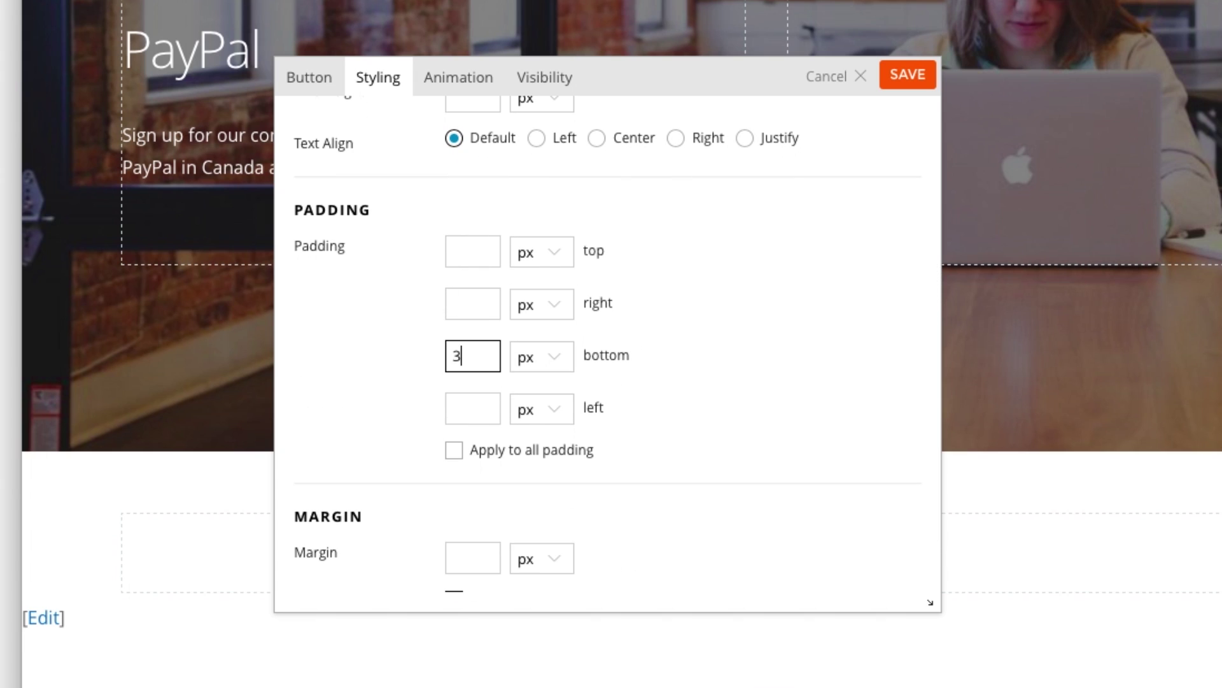
{"action": "type", "text": "0"}
{"action": "scroll", "coordinate": [674, 426], "scroll_direction": "down", "scroll_amount": 1}
{"action": "scroll", "coordinate": [675, 426], "scroll_direction": "down", "scroll_amount": 1}
{"action": "left_click", "coordinate": [449, 445]}
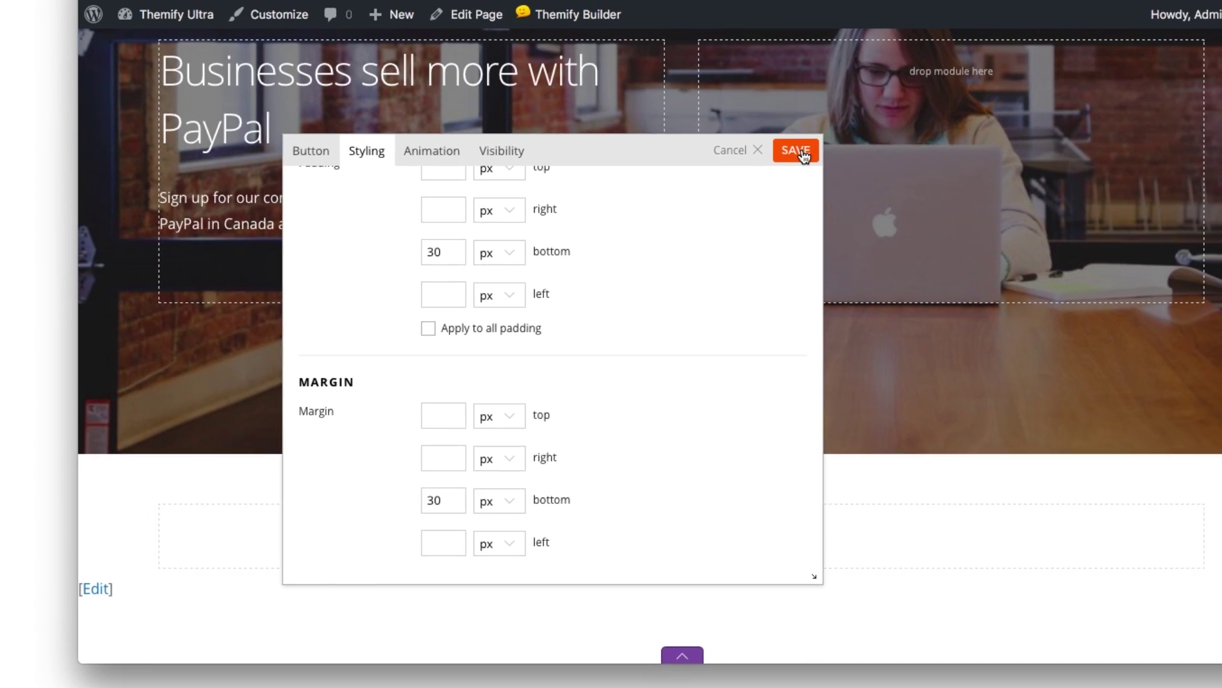
{"action": "left_click", "coordinate": [905, 76]}
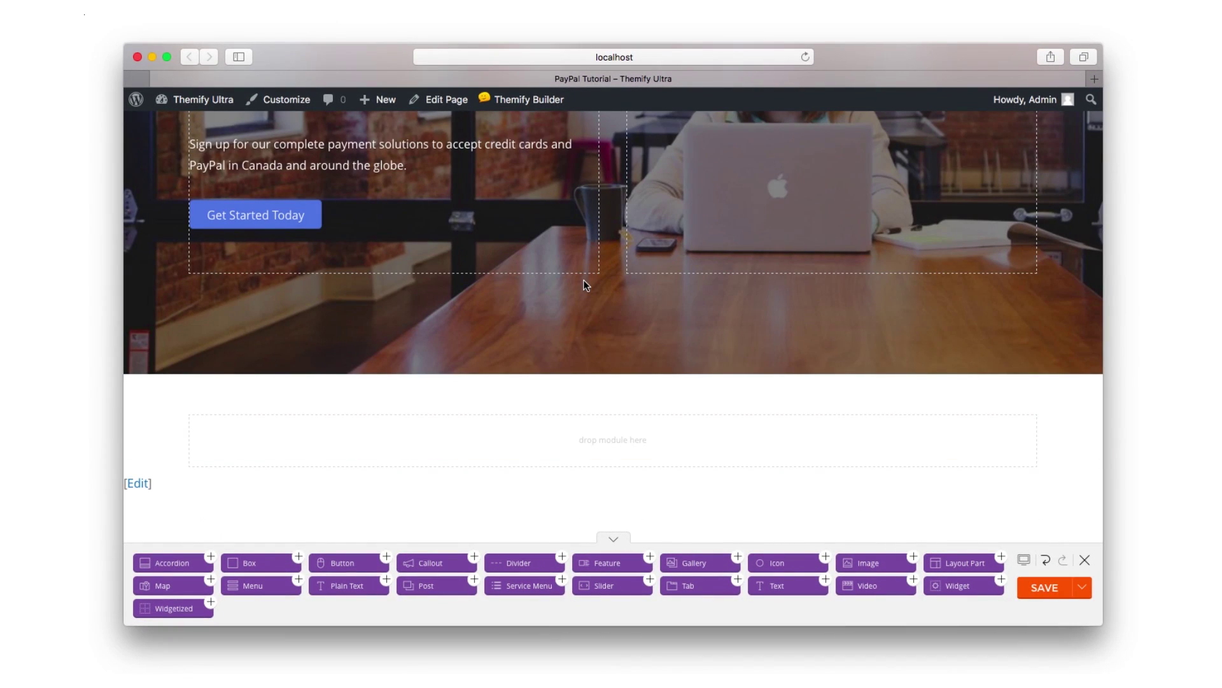
{"action": "left_click_drag", "start_coordinate": [780, 566], "coordinate": [277, 258]}
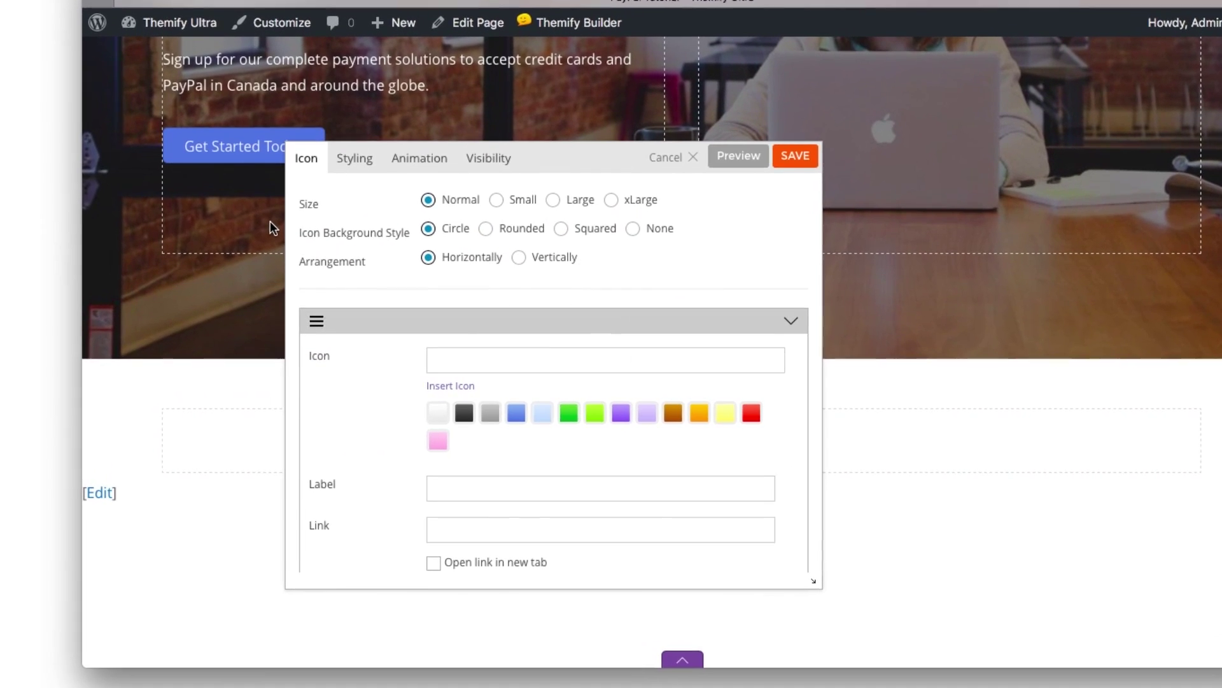
{"action": "left_click", "coordinate": [525, 167]}
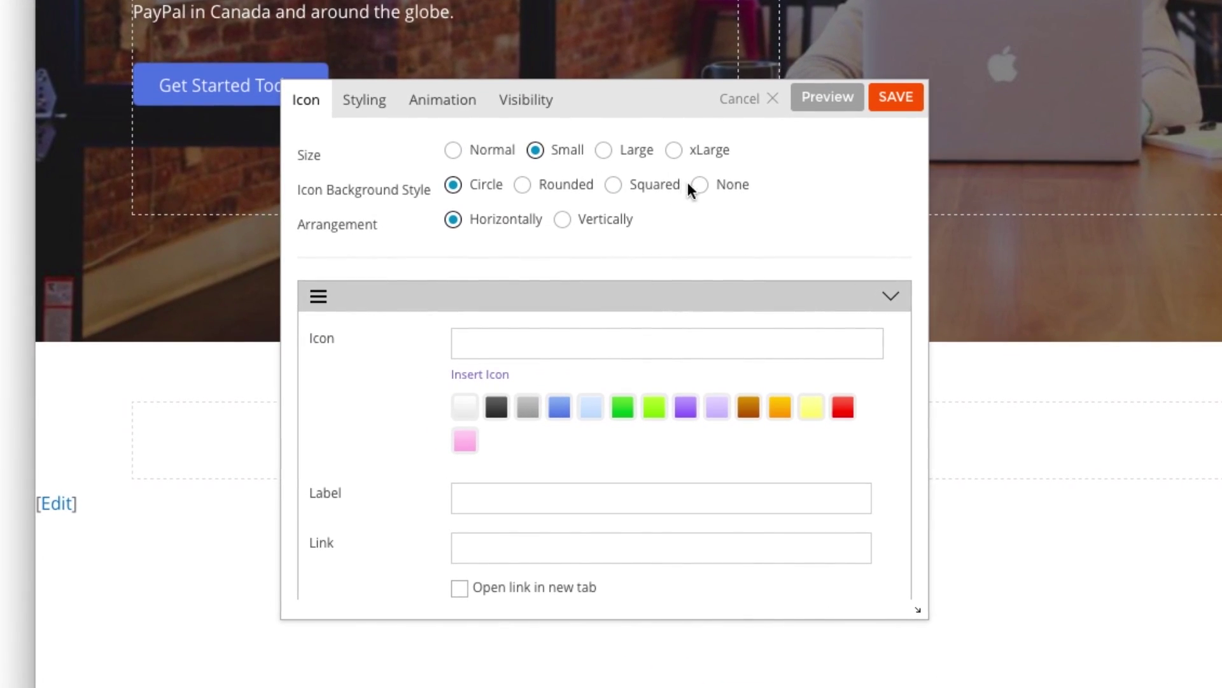
{"action": "left_click", "coordinate": [499, 384]}
{"action": "left_click", "coordinate": [1080, 52]}
{"action": "type", "text": "p"}
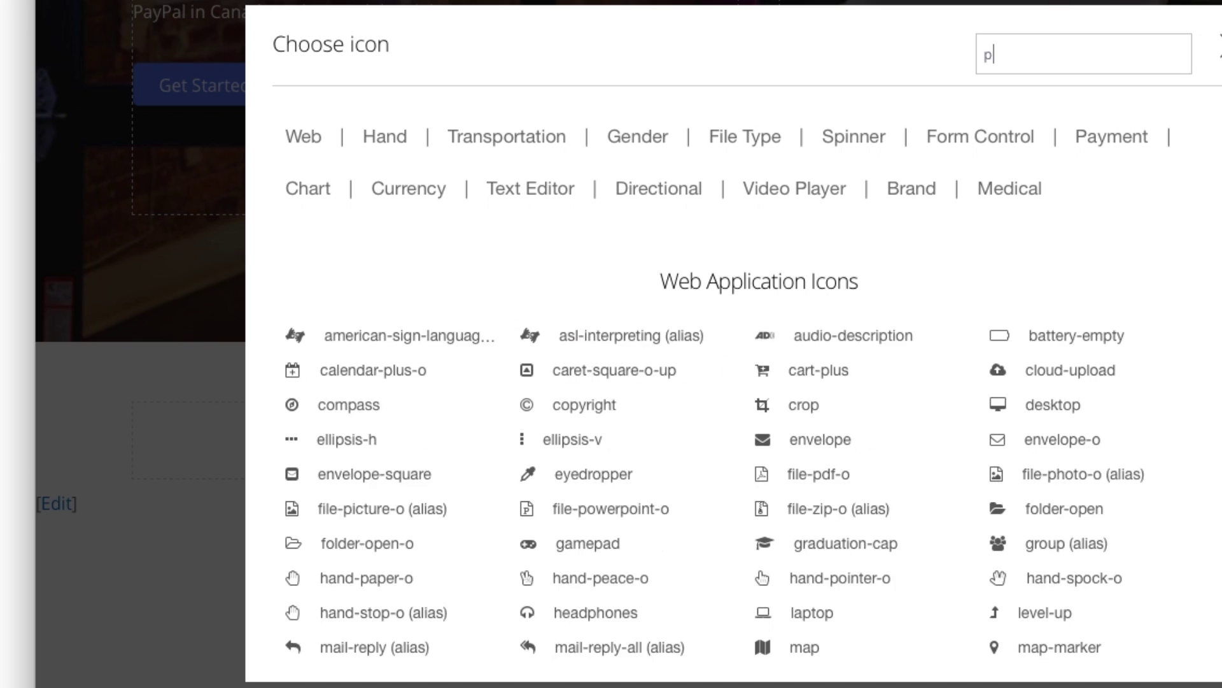
{"action": "type", "text": "hone"}
{"action": "left_click", "coordinate": [340, 371]}
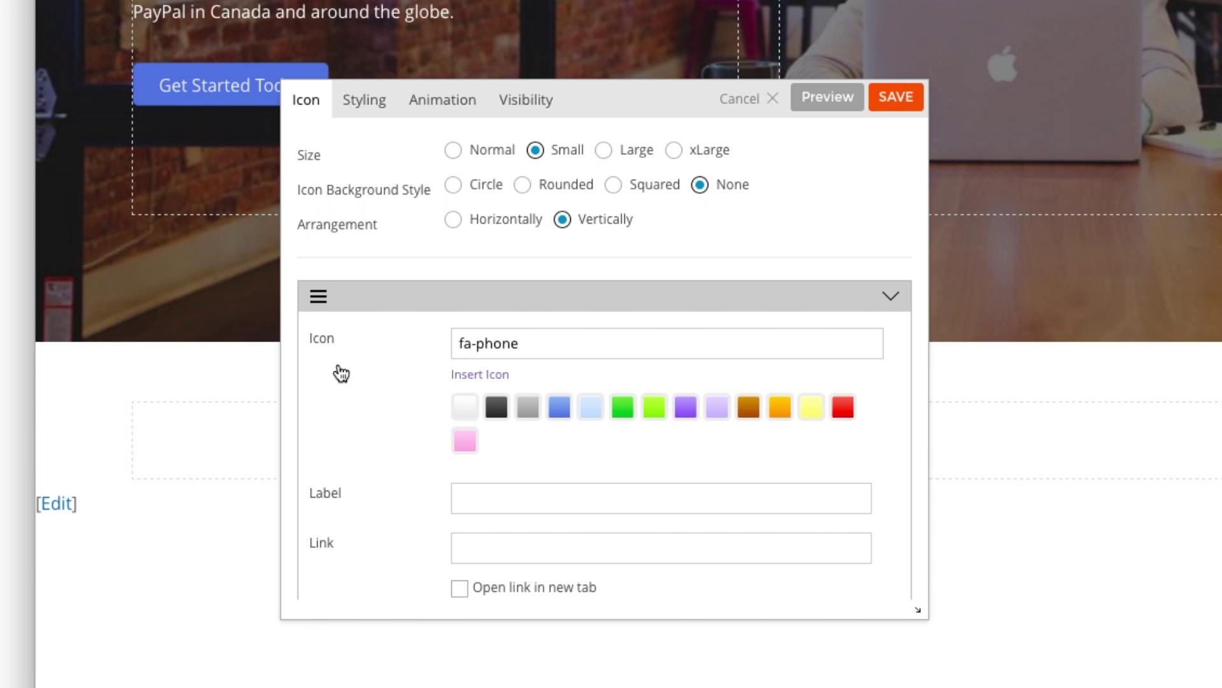
{"action": "left_click", "coordinate": [503, 502]}
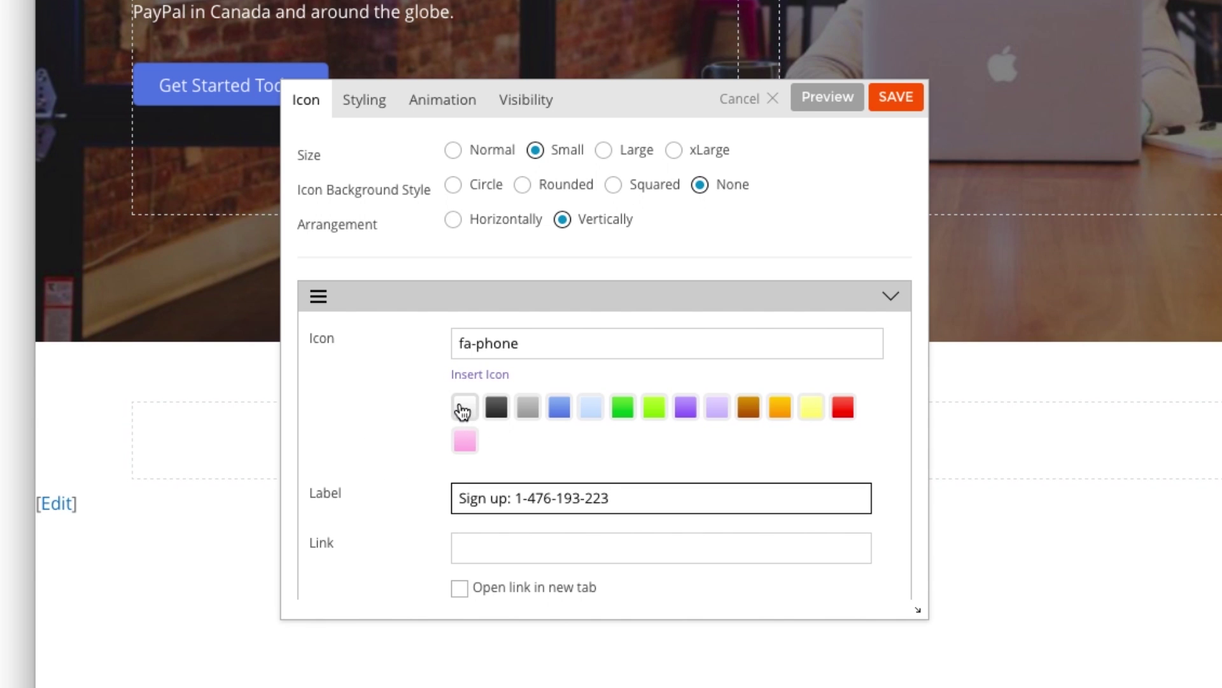
{"action": "left_click", "coordinate": [463, 411]}
{"action": "scroll", "coordinate": [434, 440], "scroll_direction": "down", "scroll_amount": 3}
{"action": "left_click", "coordinate": [407, 489]}
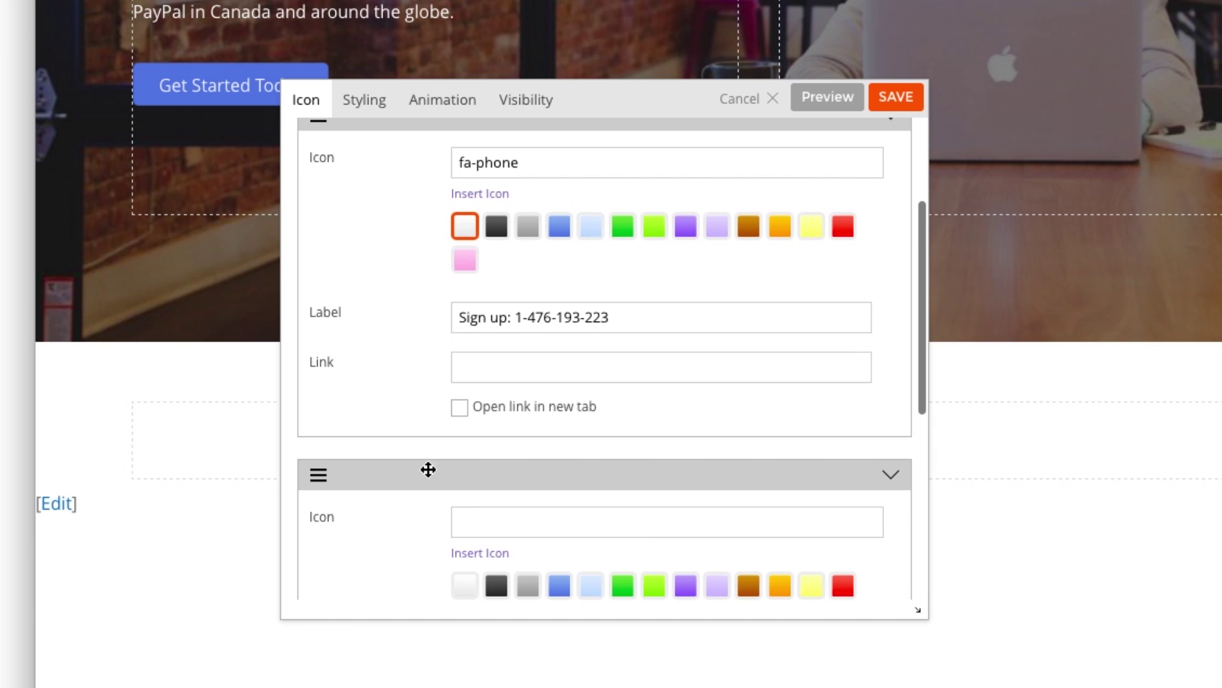
{"action": "left_click_drag", "start_coordinate": [534, 163], "coordinate": [443, 157]}
{"action": "left_click", "coordinate": [524, 520]}
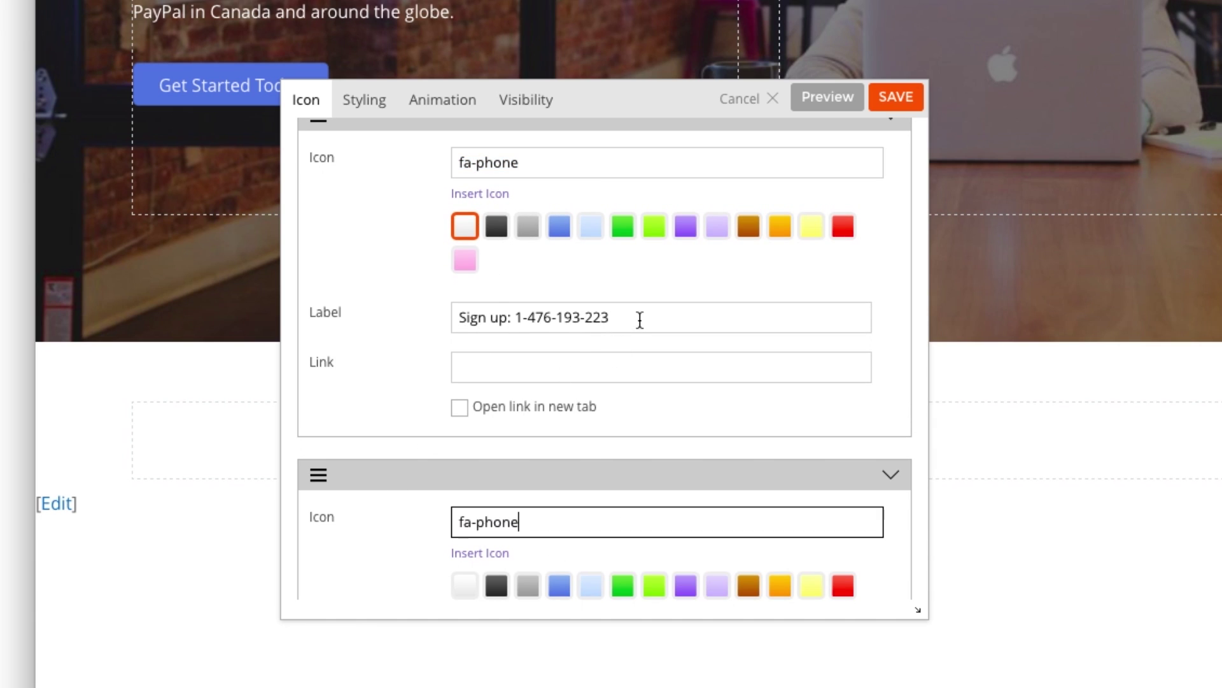
{"action": "left_click_drag", "start_coordinate": [639, 320], "coordinate": [363, 373]}
{"action": "key", "text": "ctrl+c"}
{"action": "scroll", "coordinate": [384, 429], "scroll_direction": "down", "scroll_amount": 5}
{"action": "left_click", "coordinate": [503, 445]}
{"action": "key", "text": "ctrl+v"}
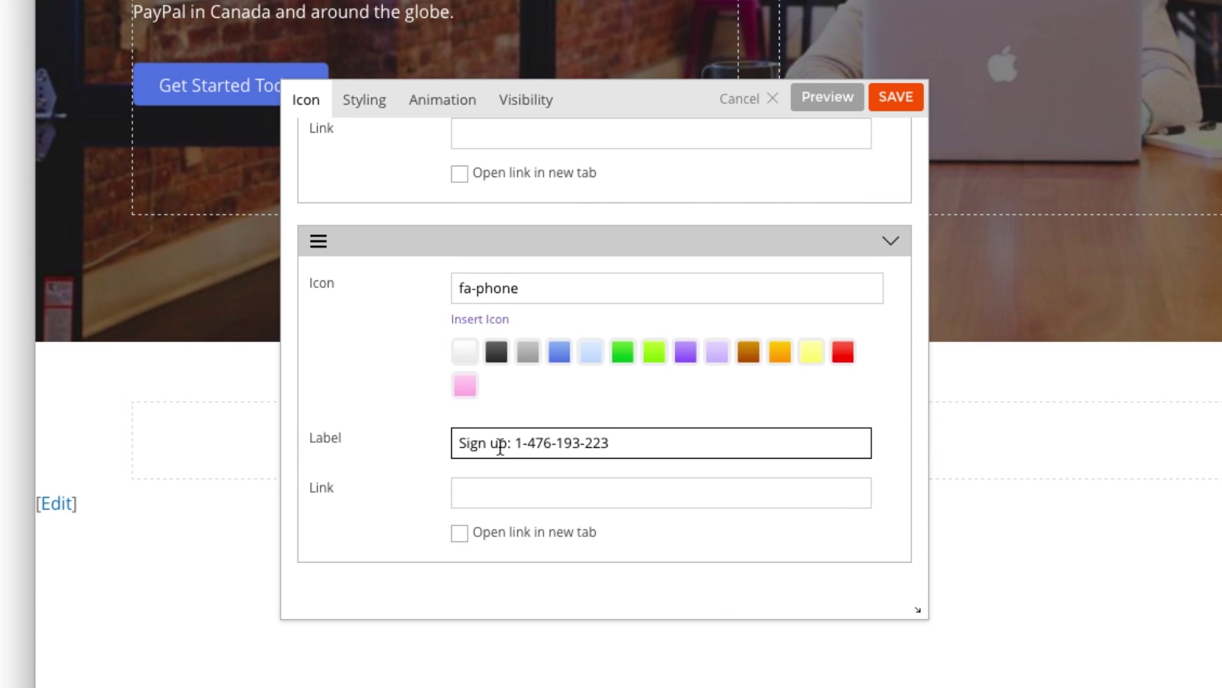
{"action": "type", "text": "Su"}
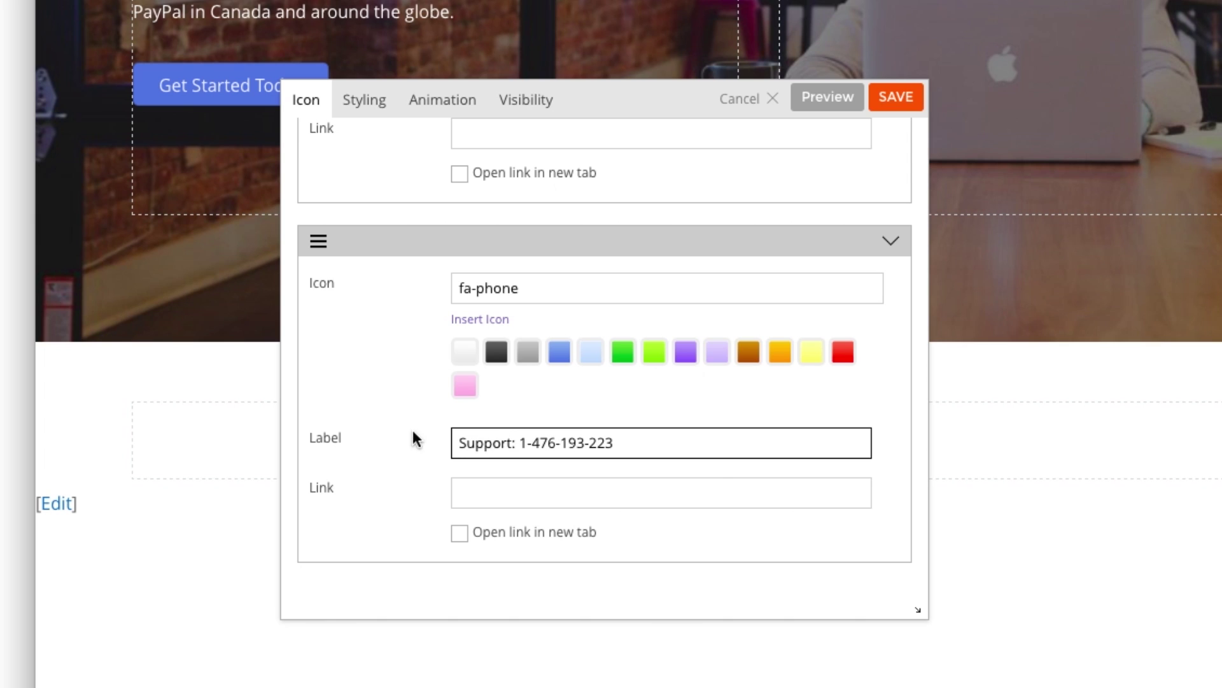
- Set the icon module's bottom margin to 20 and save it
{"action": "left_click", "coordinate": [366, 112]}
{"action": "scroll", "coordinate": [670, 343], "scroll_direction": "down", "scroll_amount": 3}
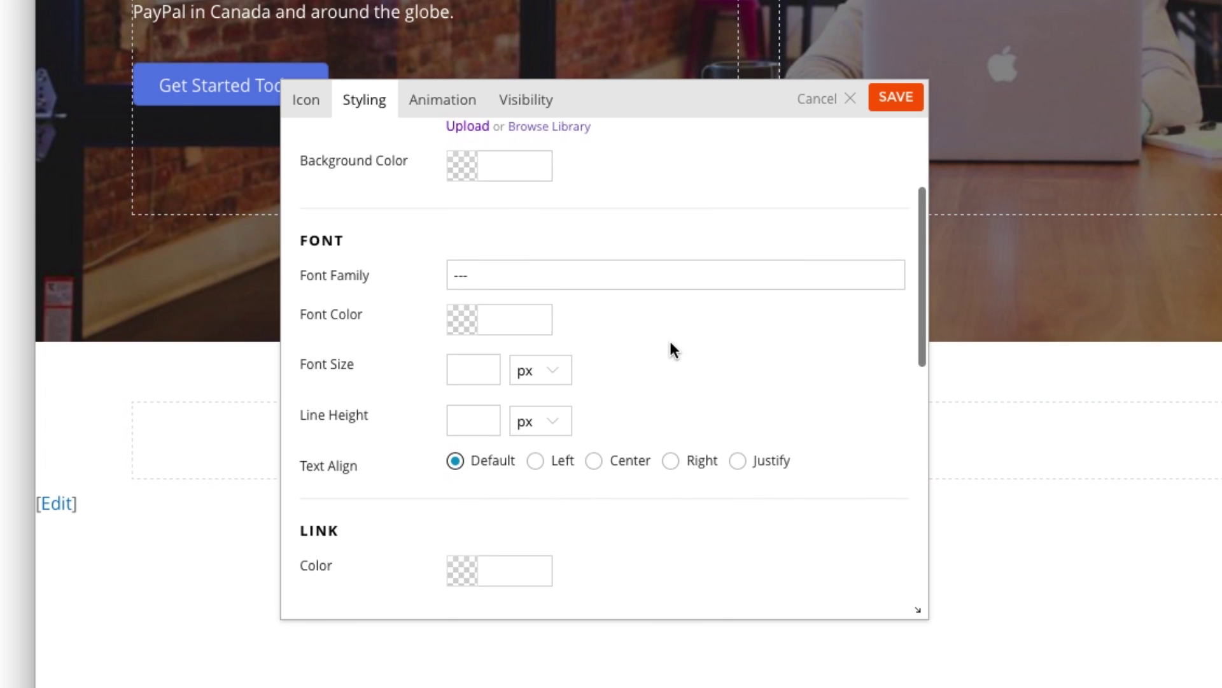
{"action": "scroll", "coordinate": [669, 344], "scroll_direction": "down", "scroll_amount": 3}
{"action": "scroll", "coordinate": [667, 344], "scroll_direction": "down", "scroll_amount": 3}
{"action": "scroll", "coordinate": [662, 347], "scroll_direction": "down", "scroll_amount": 1}
{"action": "left_click", "coordinate": [481, 387]}
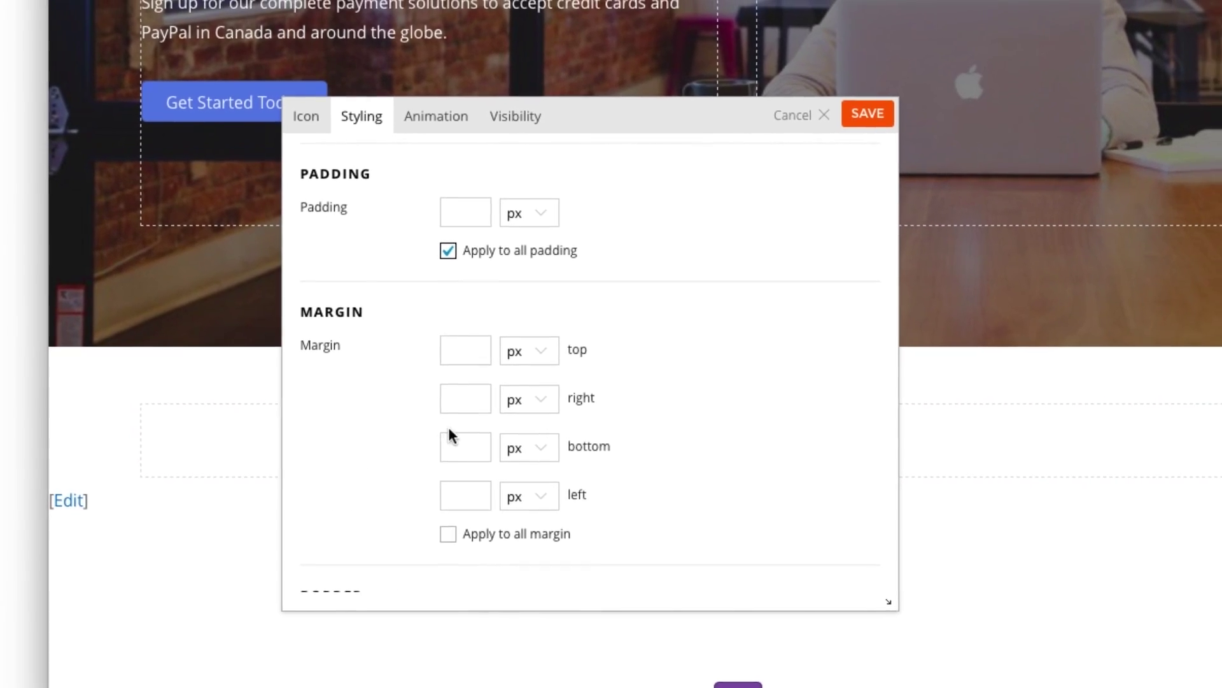
{"action": "left_click", "coordinate": [454, 441]}
{"action": "type", "text": "20"}
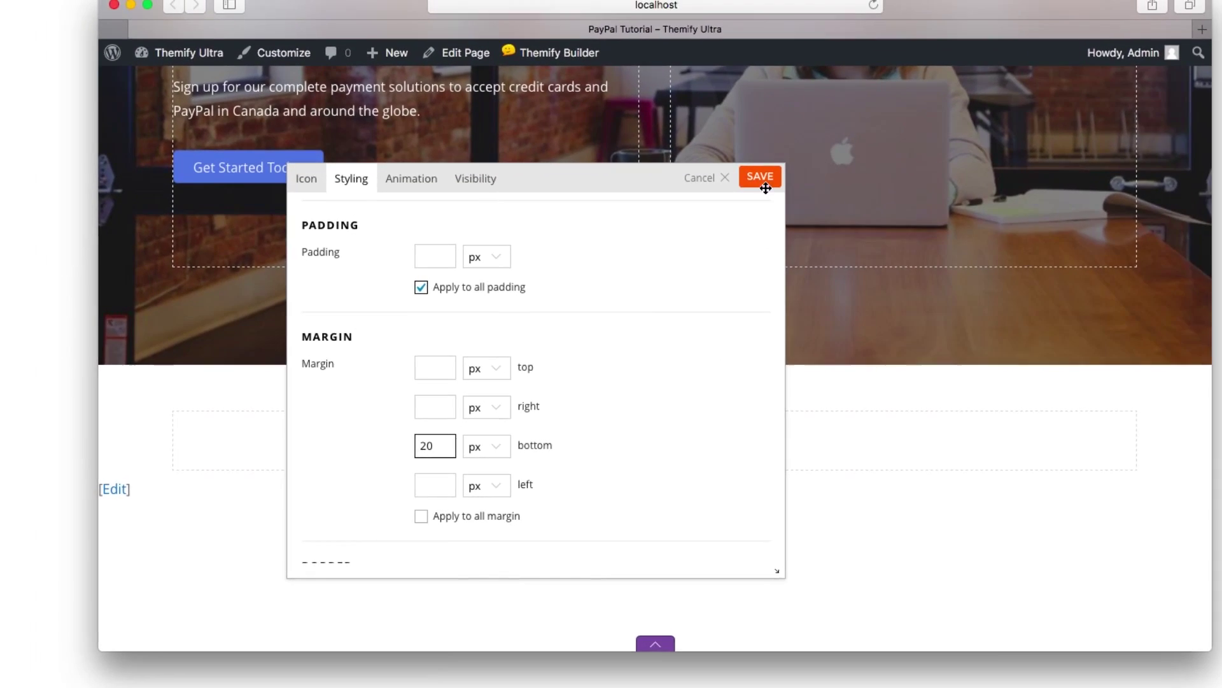
{"action": "left_click", "coordinate": [733, 201]}
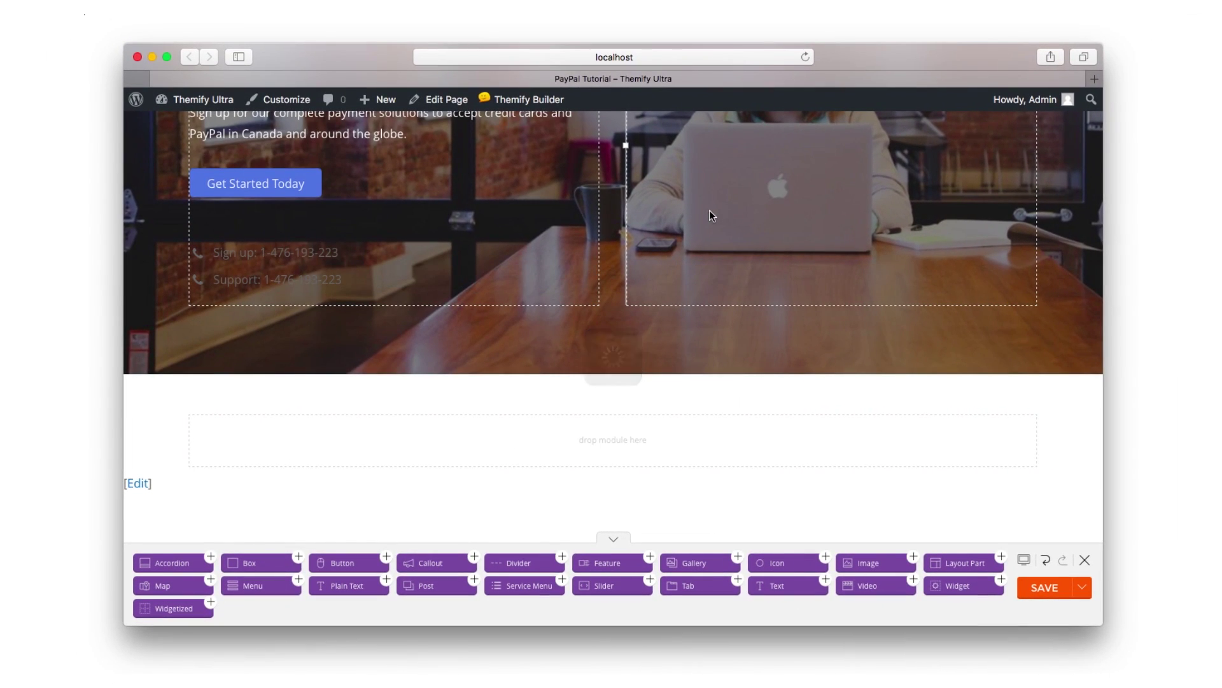
- Add an Image module below the phone lines using the PayPal/Visa/Amex/MasterCard logo image URL
{"action": "mouse_move", "coordinate": [871, 564]}
{"action": "left_mouse_down"}
{"action": "mouse_move", "coordinate": [322, 342]}
{"action": "mouse_move", "coordinate": [288, 304]}
{"action": "left_mouse_up"}
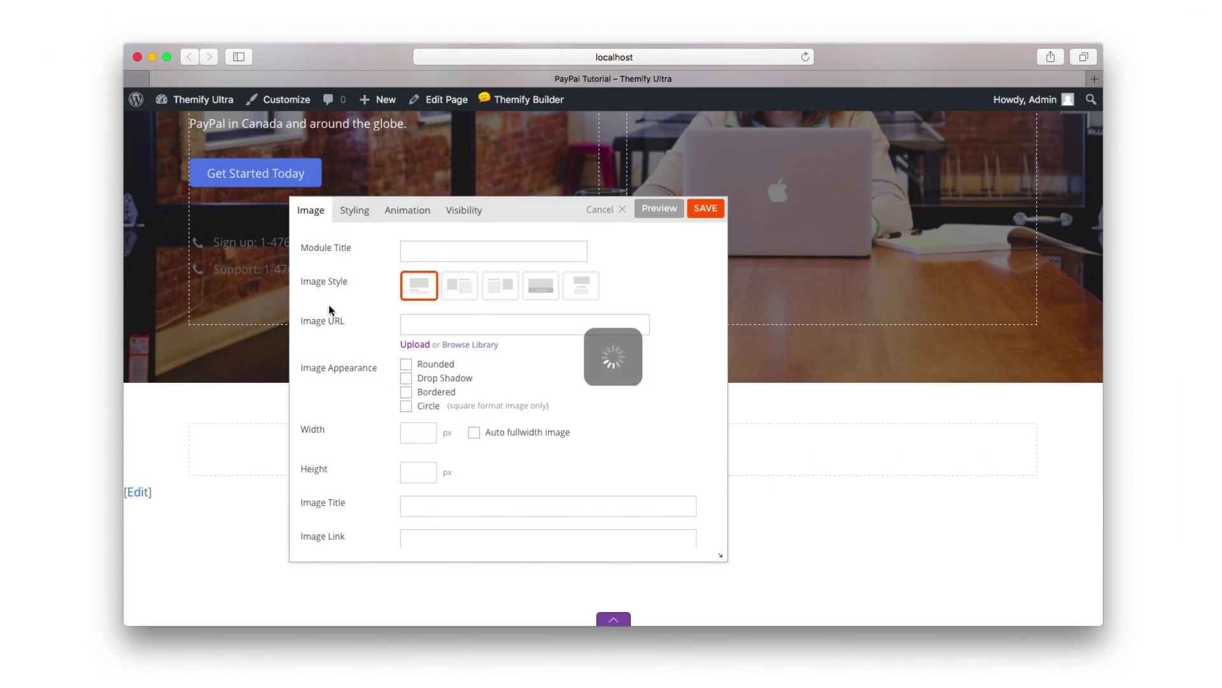
{"action": "left_click", "coordinate": [481, 329]}
{"action": "left_click", "coordinate": [678, 262]}
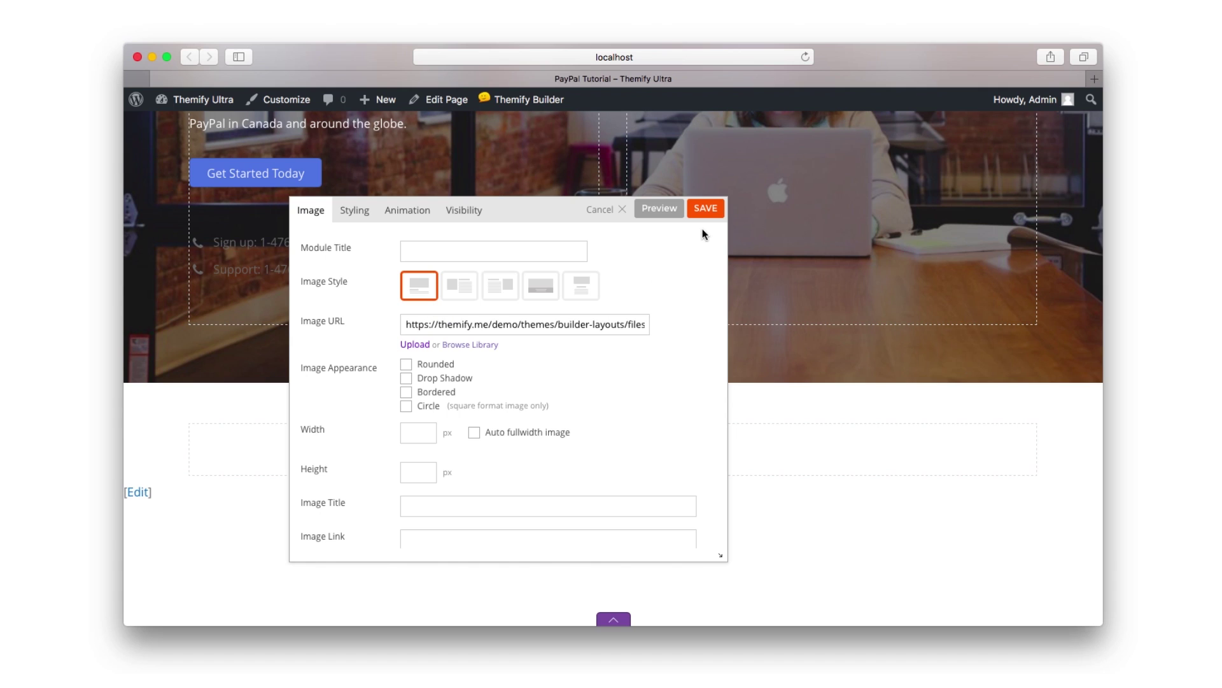
{"action": "left_click", "coordinate": [706, 210]}
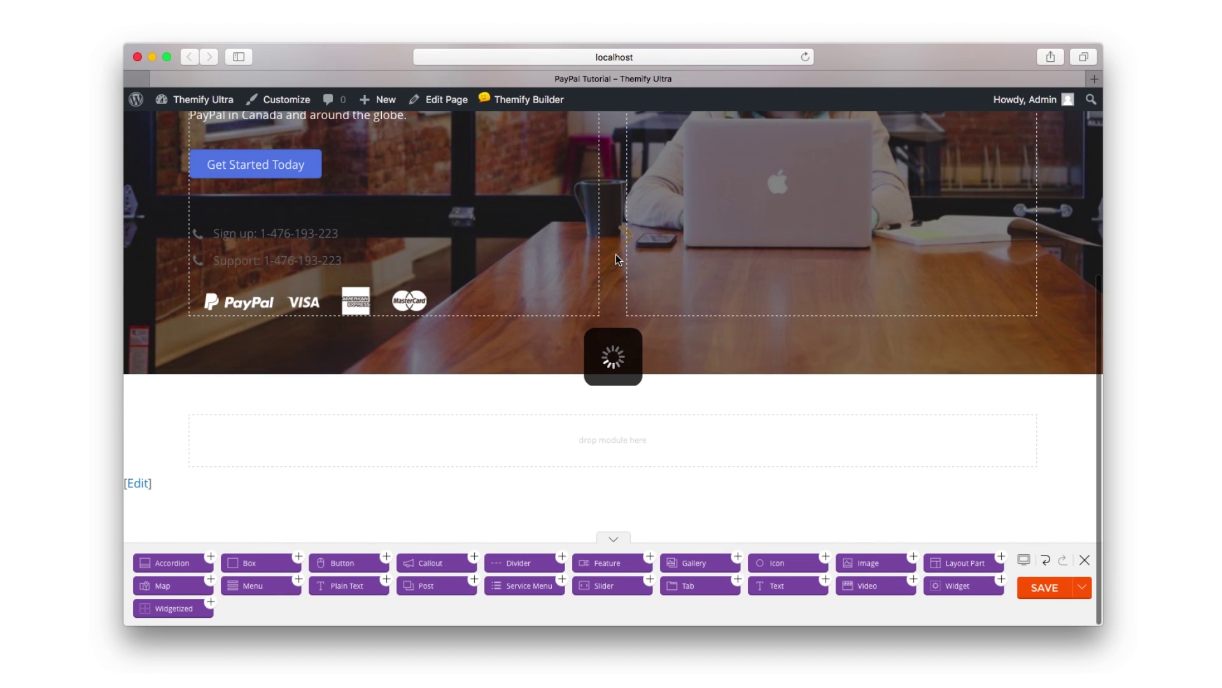
{"action": "scroll", "coordinate": [616, 254], "scroll_direction": "up", "scroll_amount": 1}
{"action": "scroll", "coordinate": [614, 255], "scroll_direction": "up", "scroll_amount": 3}
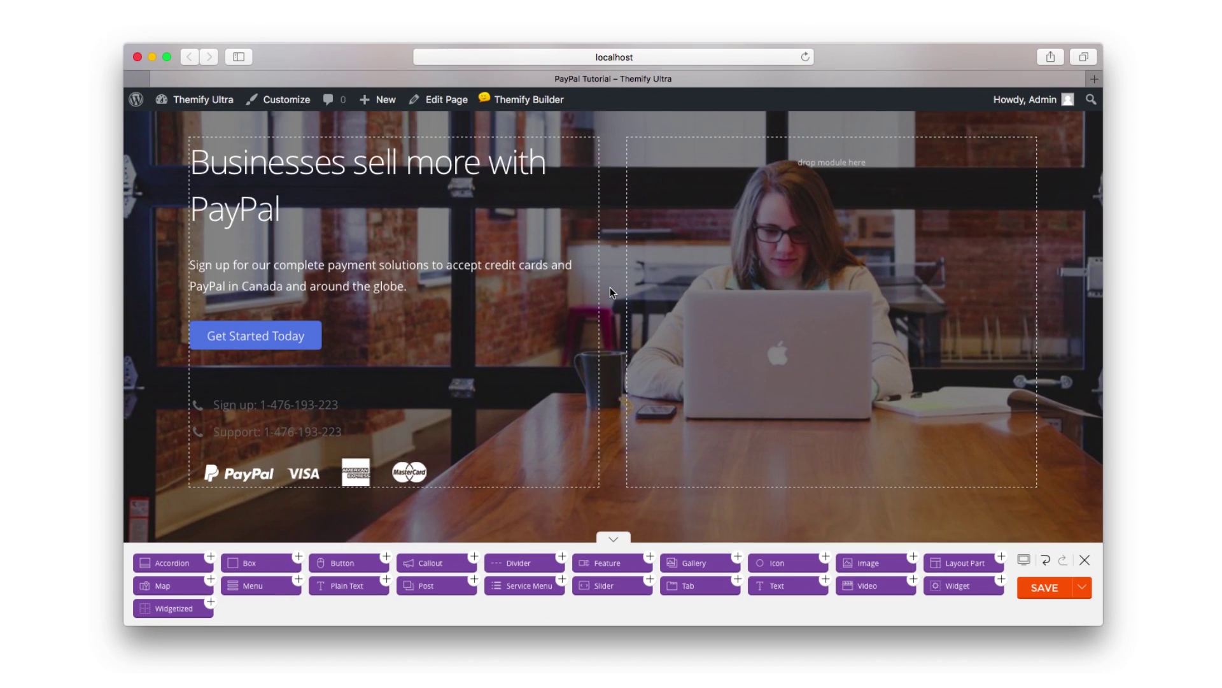
{"action": "scroll", "coordinate": [610, 287], "scroll_direction": "down", "scroll_amount": 2}
{"action": "scroll", "coordinate": [609, 288], "scroll_direction": "down", "scroll_amount": 2}
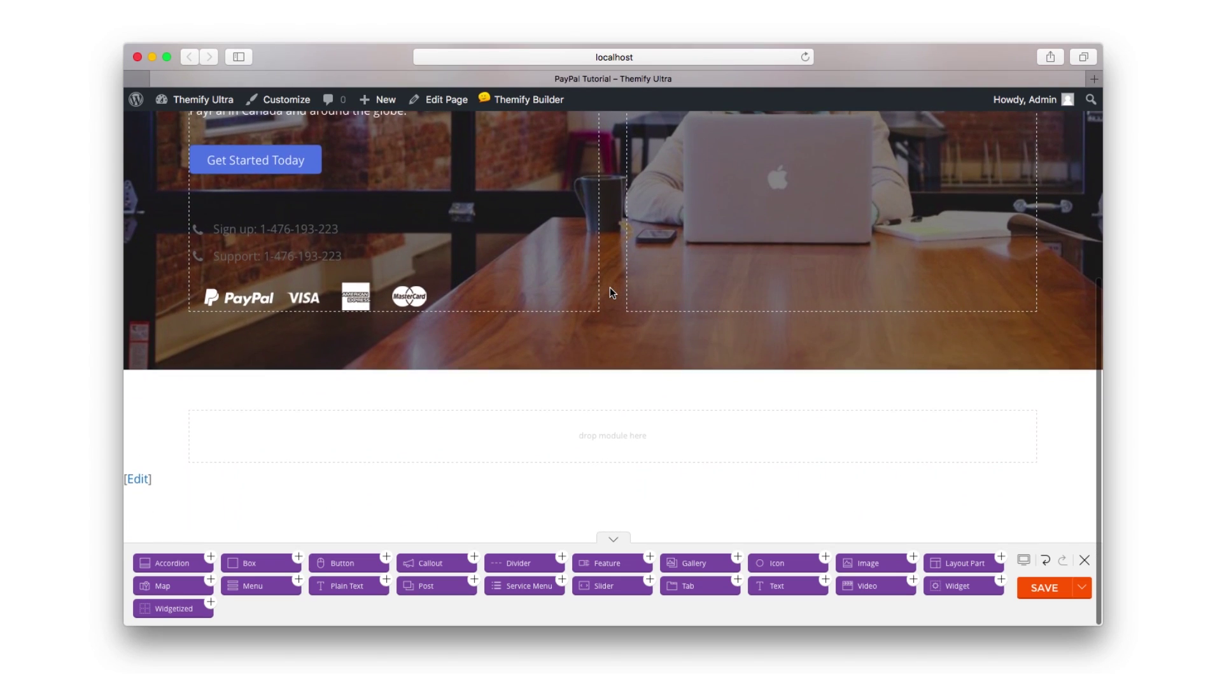
- Set the second row's anchor to 'about' and use % padding units, with 6% top padding
{"action": "left_click", "coordinate": [1011, 385]}
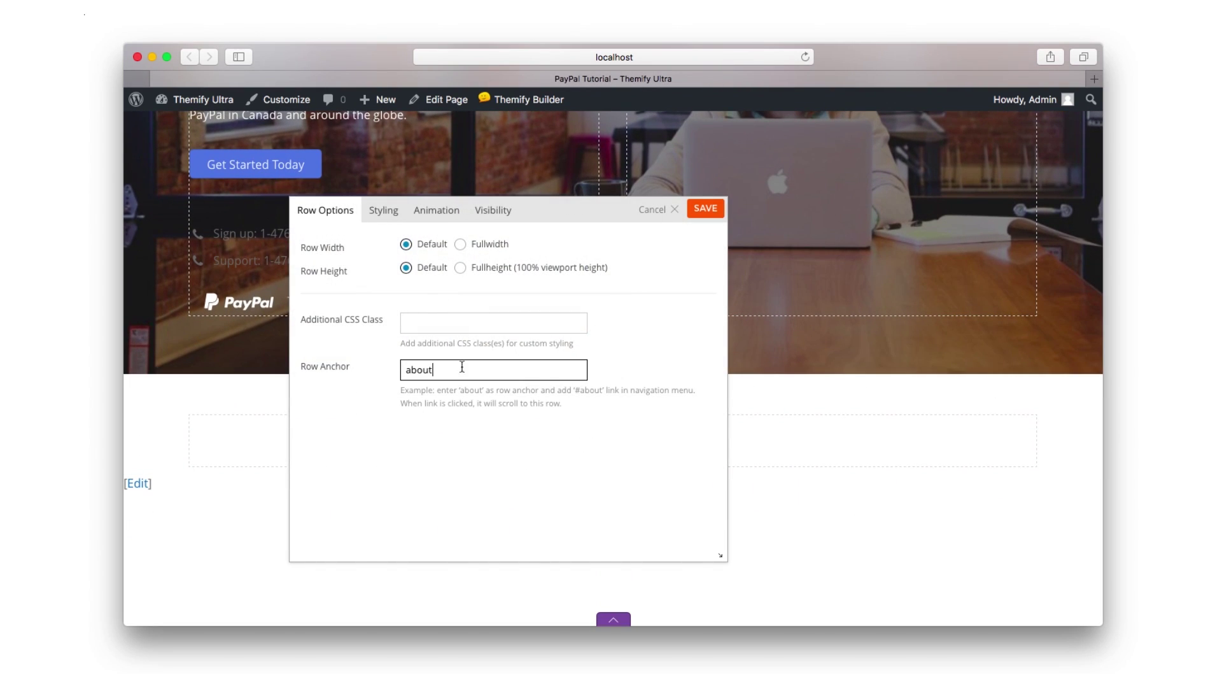
{"action": "left_click", "coordinate": [383, 213]}
{"action": "scroll", "coordinate": [380, 333], "scroll_direction": "down", "scroll_amount": 1}
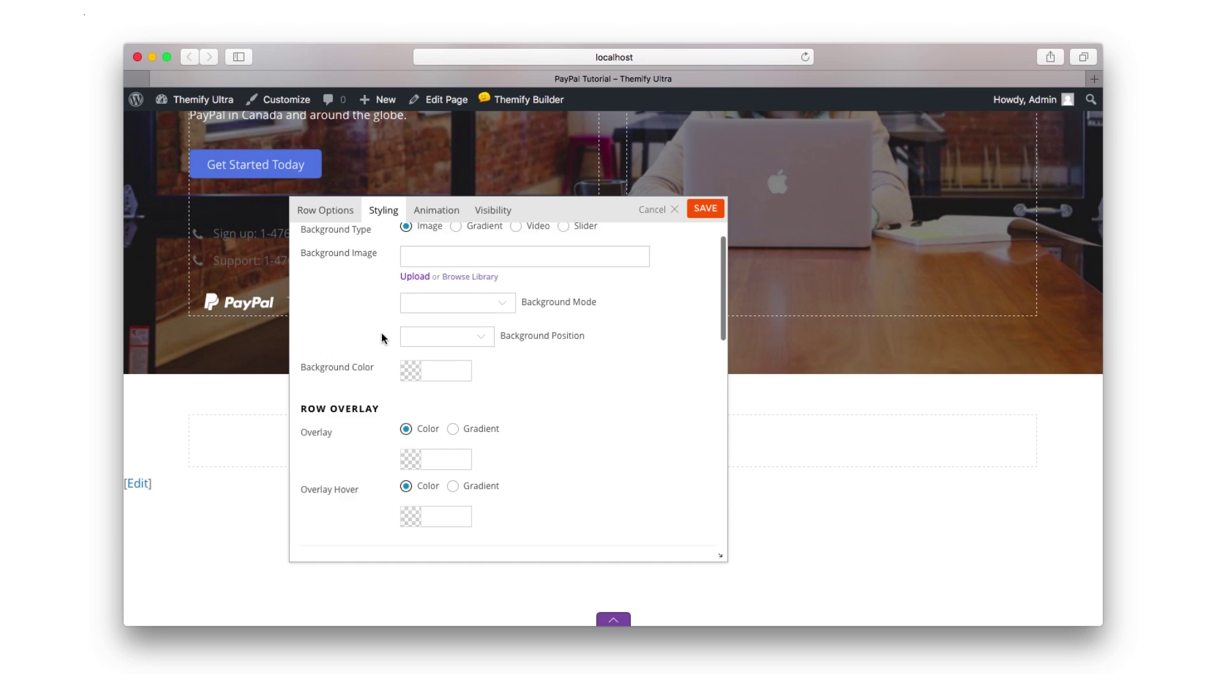
{"action": "scroll", "coordinate": [382, 333], "scroll_direction": "down", "scroll_amount": 3}
{"action": "scroll", "coordinate": [381, 332], "scroll_direction": "down", "scroll_amount": 3}
{"action": "scroll", "coordinate": [381, 332], "scroll_direction": "down", "scroll_amount": 3}
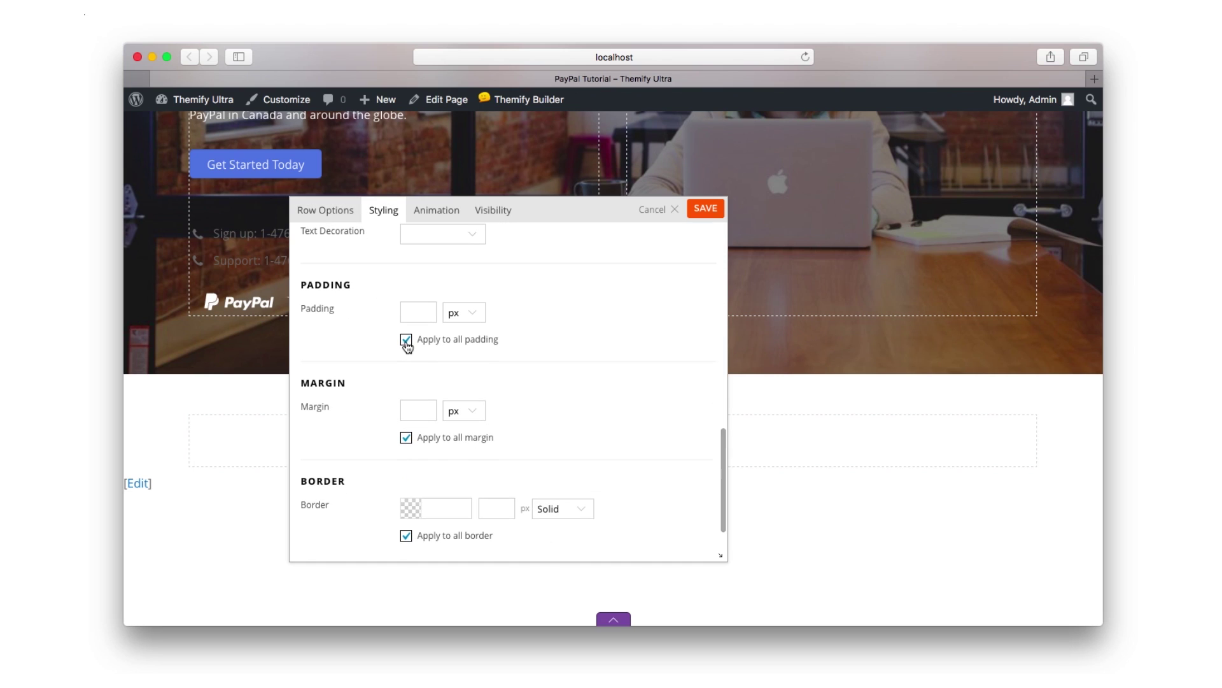
{"action": "left_click", "coordinate": [407, 340]}
{"action": "left_click", "coordinate": [480, 313]}
{"action": "left_click", "coordinate": [465, 350]}
{"action": "left_click", "coordinate": [479, 382]}
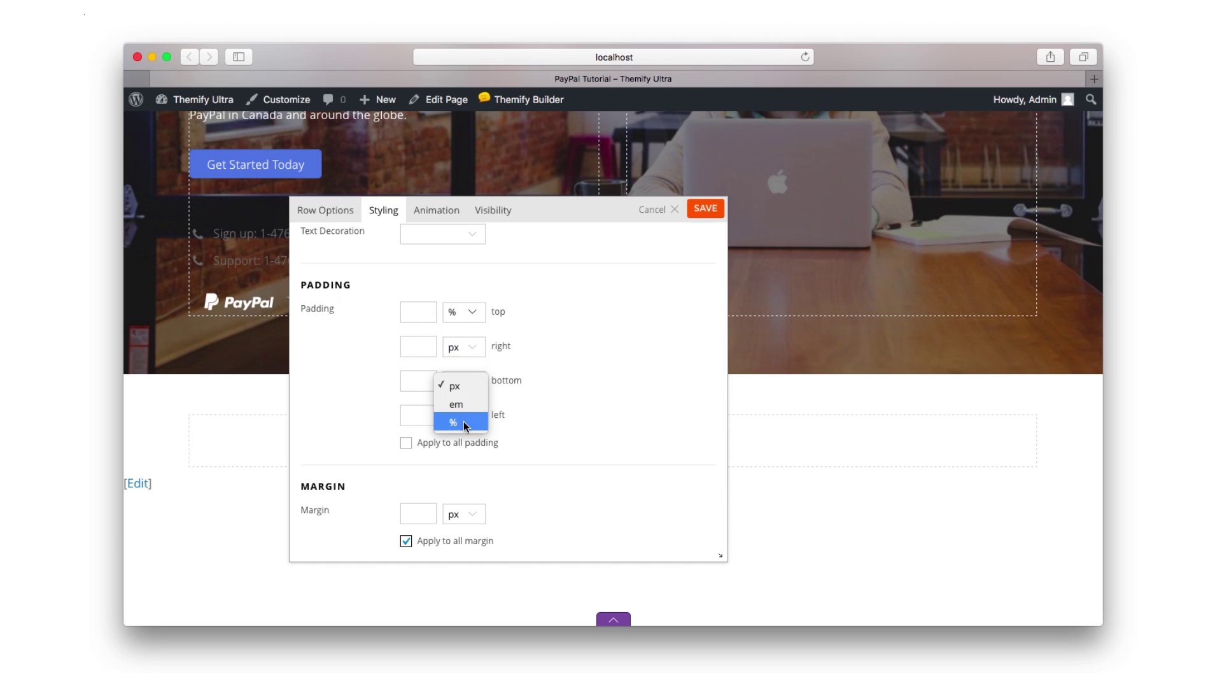
{"action": "left_click", "coordinate": [463, 421]}
{"action": "left_click", "coordinate": [417, 311]}
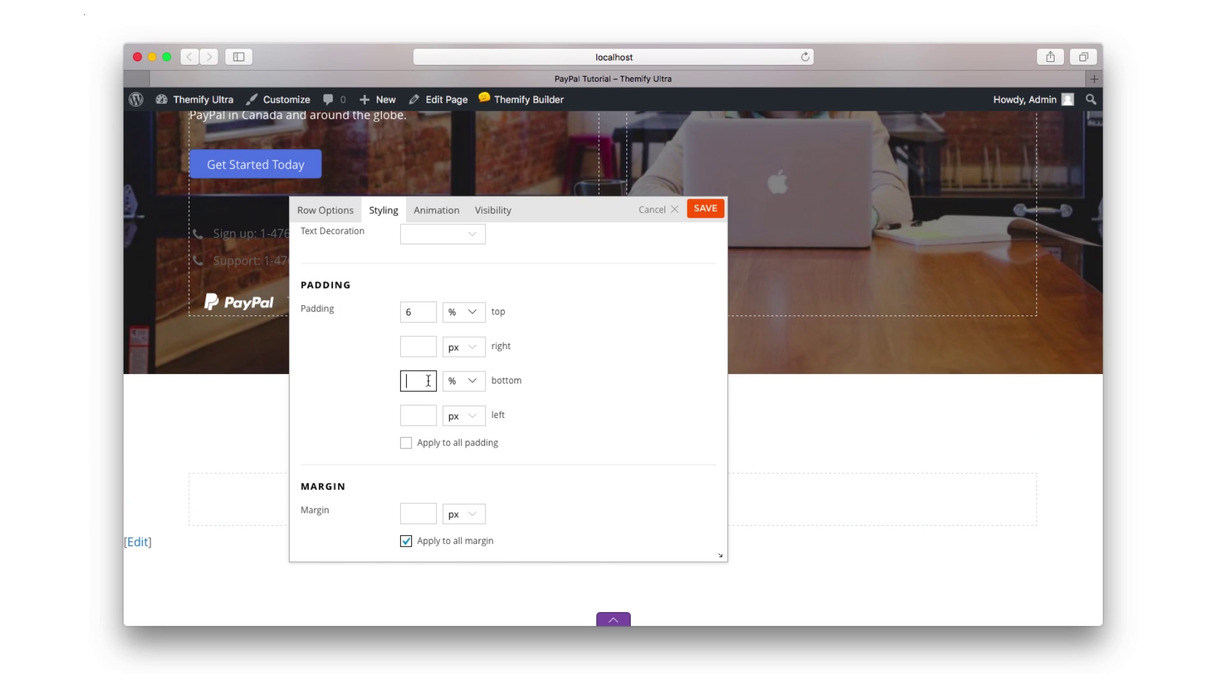
{"action": "left_click", "coordinate": [419, 382]}
{"action": "type", "text": "6"}
{"action": "left_click", "coordinate": [706, 211]}
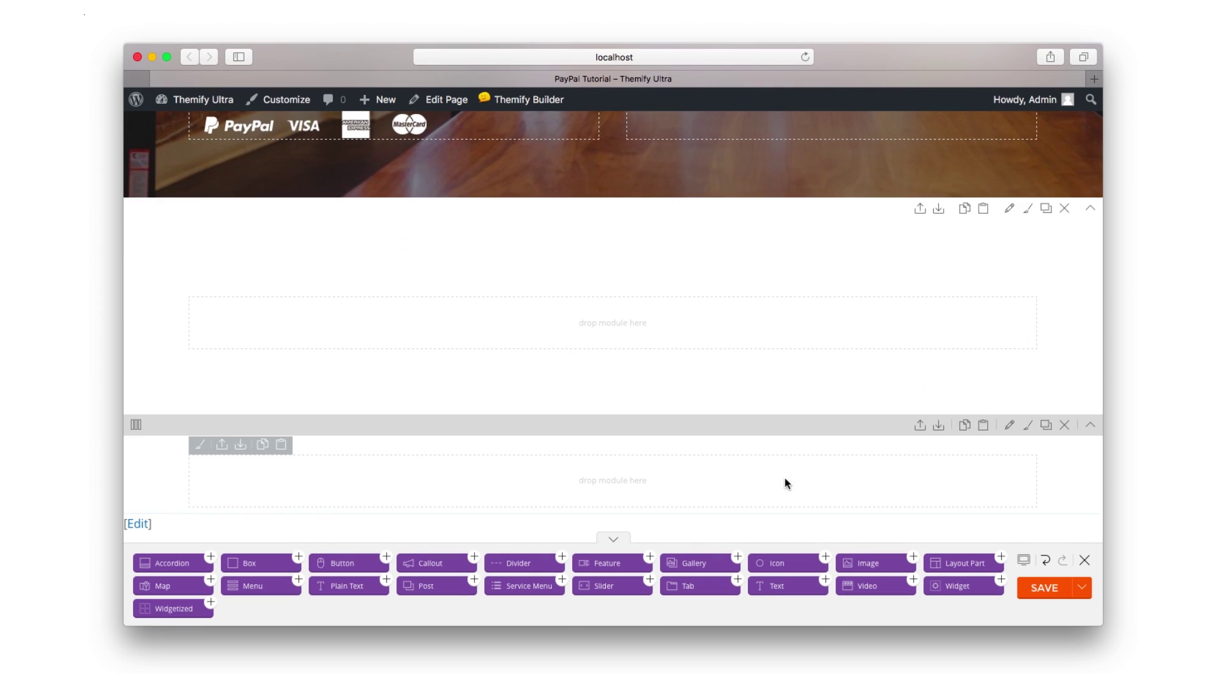
{"action": "left_click_drag", "start_coordinate": [783, 585], "coordinate": [592, 323]}
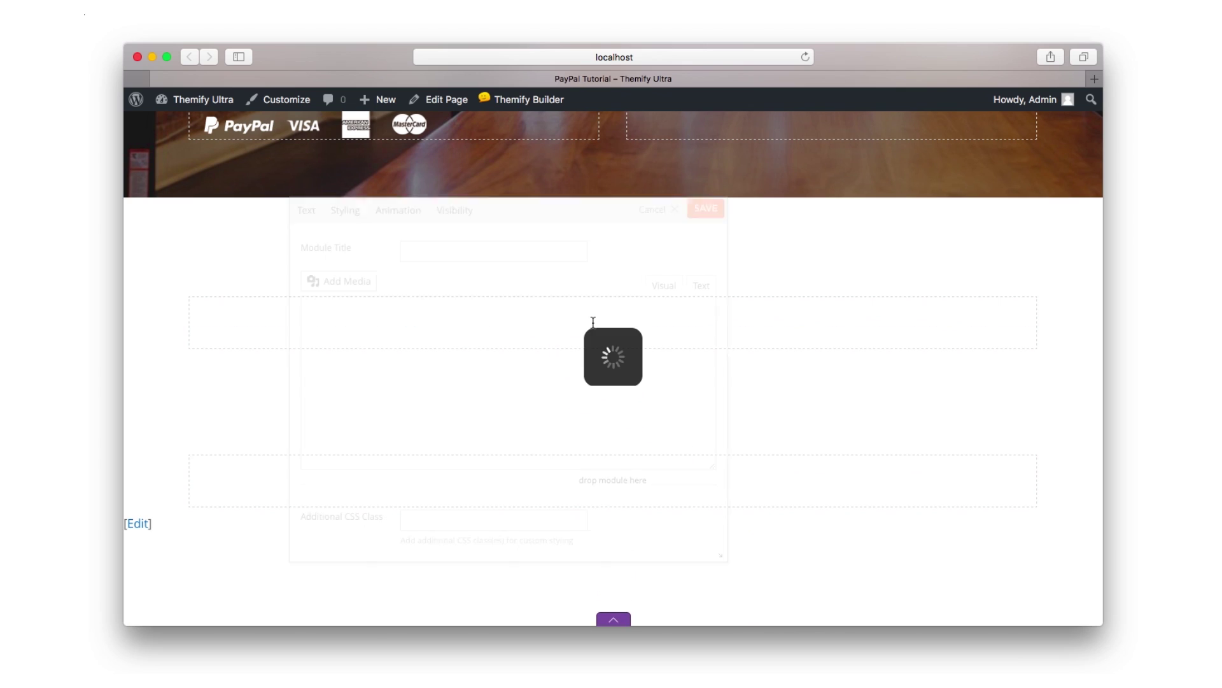
{"action": "left_click", "coordinate": [703, 287]}
{"action": "type", "text": "<h2>Get started with payment</h2> With one simple PayPal account, you can now accept all major forms of payment. Whether you're online or on the road. PayPal makes it simple."}
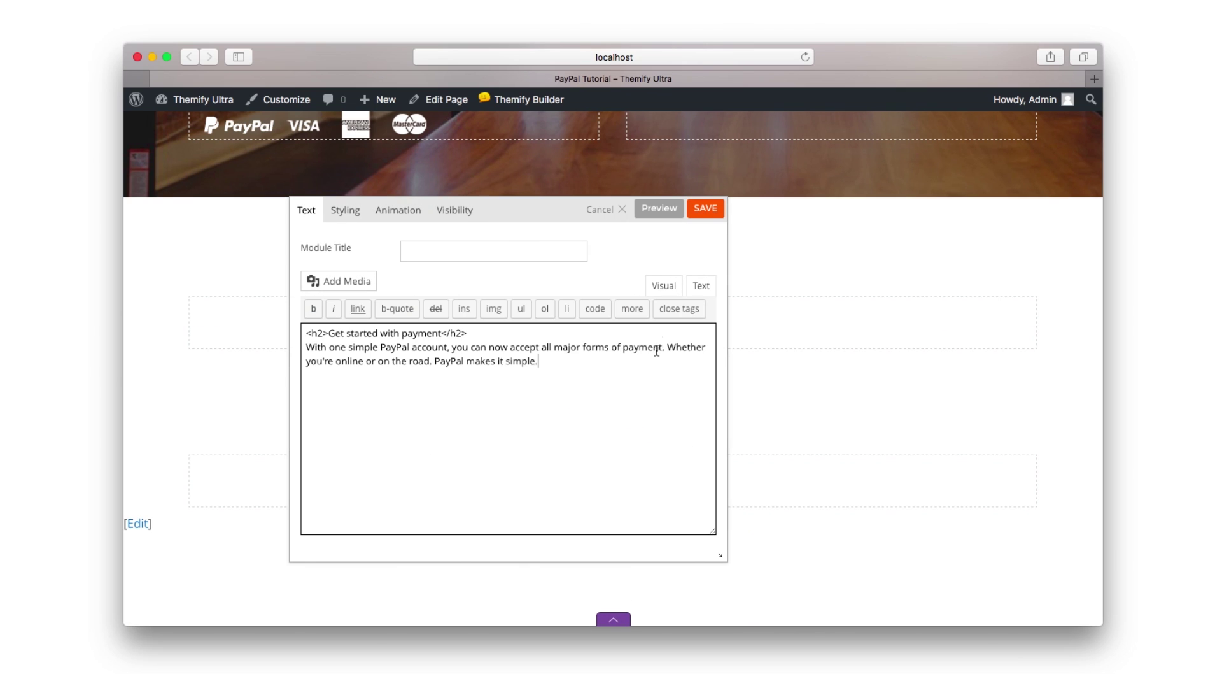
{"action": "left_click", "coordinate": [663, 288]}
{"action": "left_click_drag", "start_coordinate": [691, 437], "coordinate": [267, 346]}
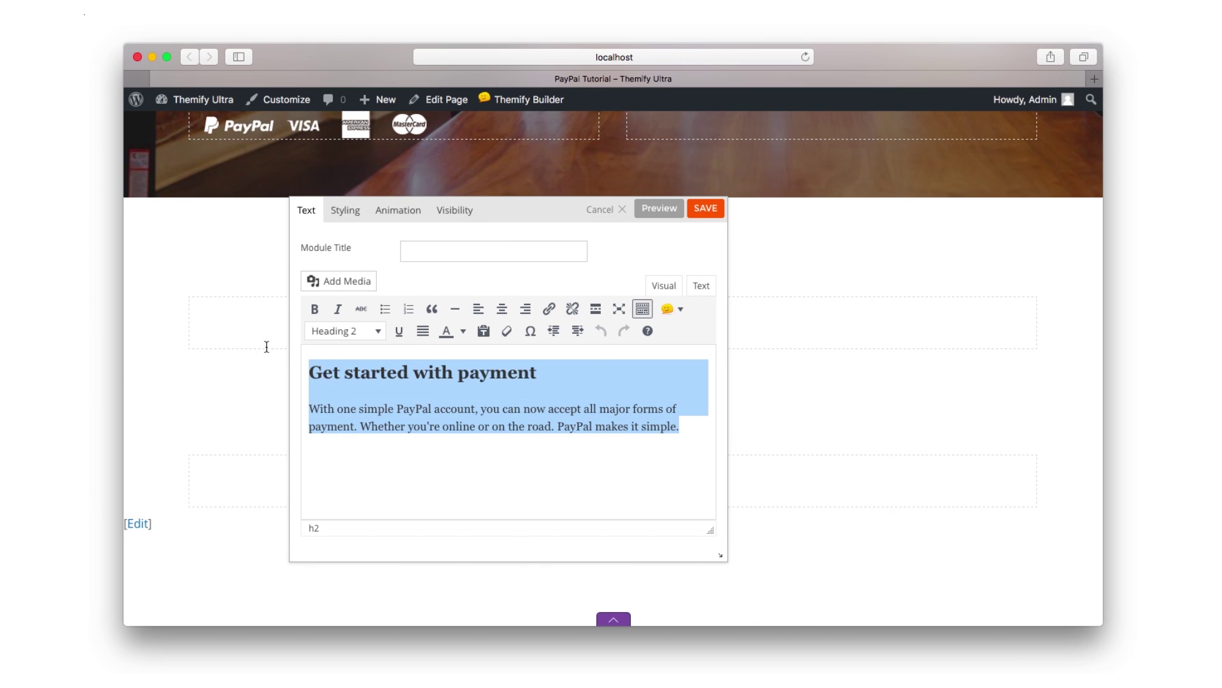
{"action": "left_click", "coordinate": [504, 310]}
{"action": "left_click", "coordinate": [704, 213]}
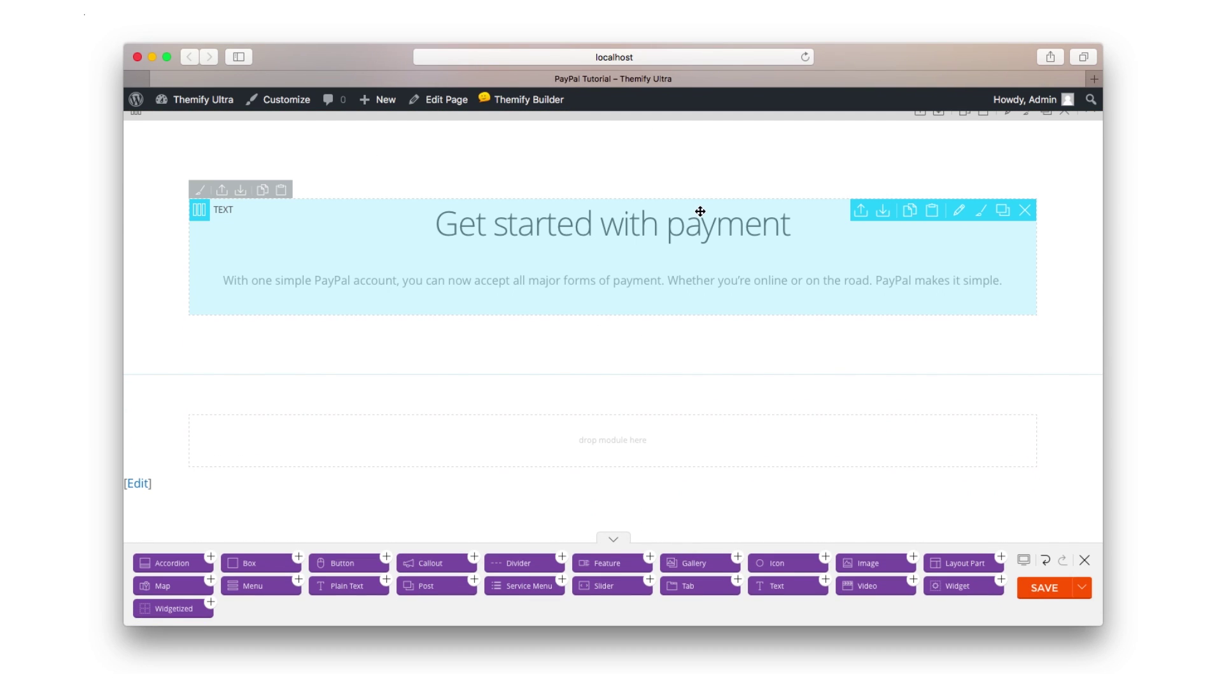
- Add a Box module to the empty row containing the Standard $0 monthly pricing HTML
{"action": "left_click_drag", "start_coordinate": [256, 562], "coordinate": [267, 311]}
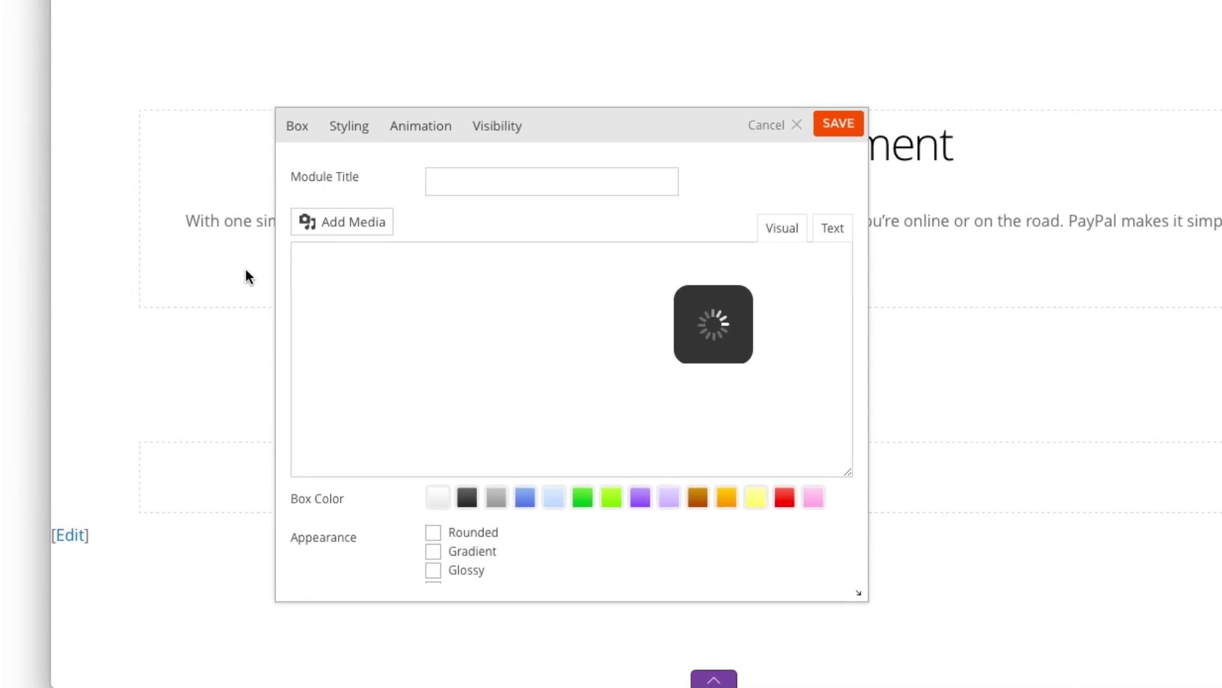
{"action": "left_click", "coordinate": [888, 201]}
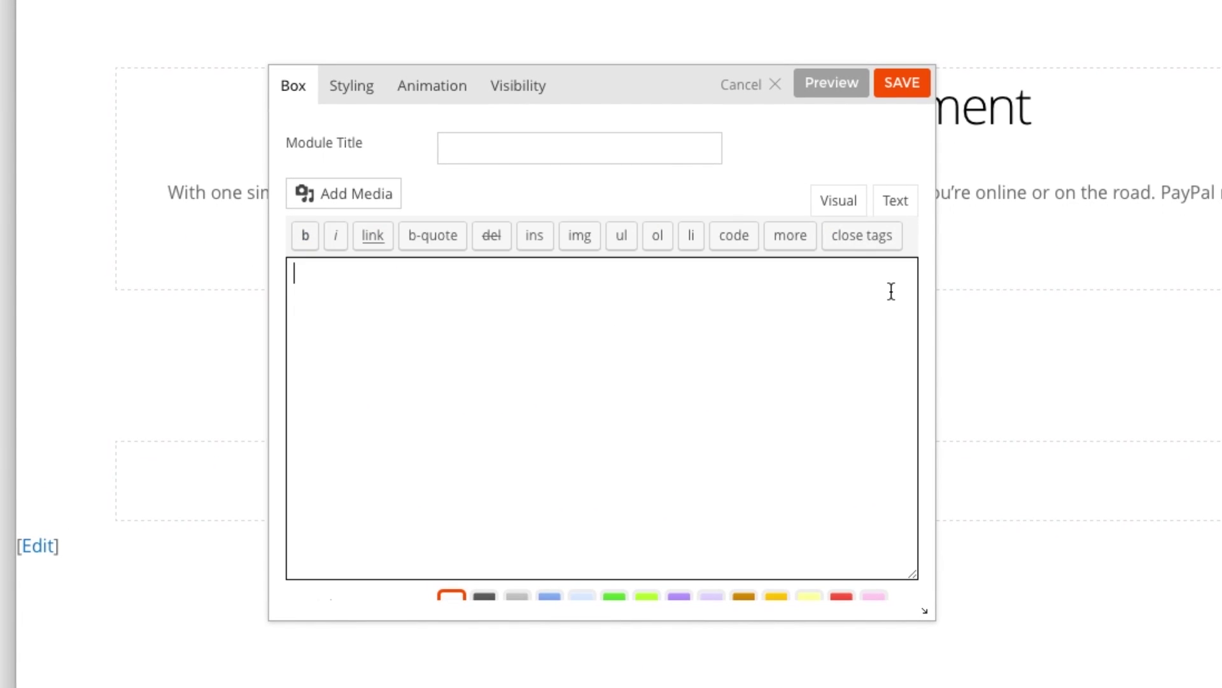
{"action": "type", "text": "<h3>Standard</h3> <h2>$0</h2> <h5>monthly</h5> <small>2.9% + $0.30</small> <p style=\"text-align: left;\">Start taking credit cards and Paypal. You can also get paid  on eBay, send invoices online and take payments from mobile devices.</p> <p style=\"text-align: left;\"><a href=\"https://themify.me/\">Learn more</a></p>"}
{"action": "left_click", "coordinate": [839, 206]}
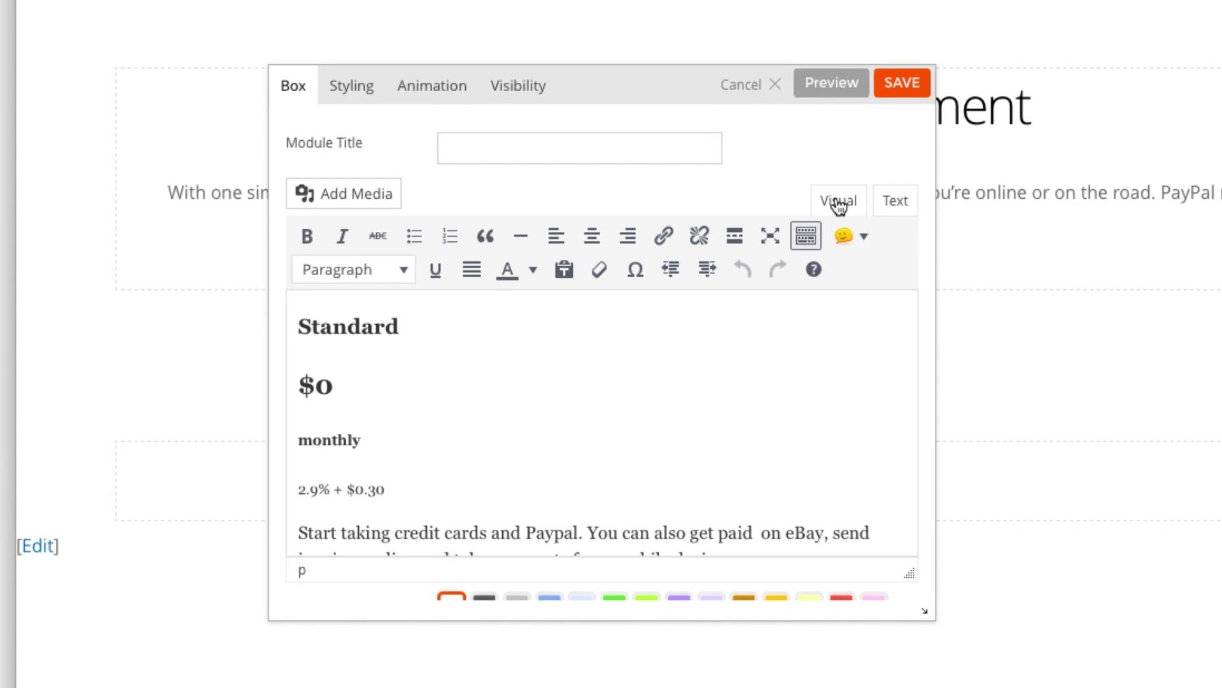
- Give the box a background colour and a 1 px #dddddd border on all sides
{"action": "left_click", "coordinate": [350, 91]}
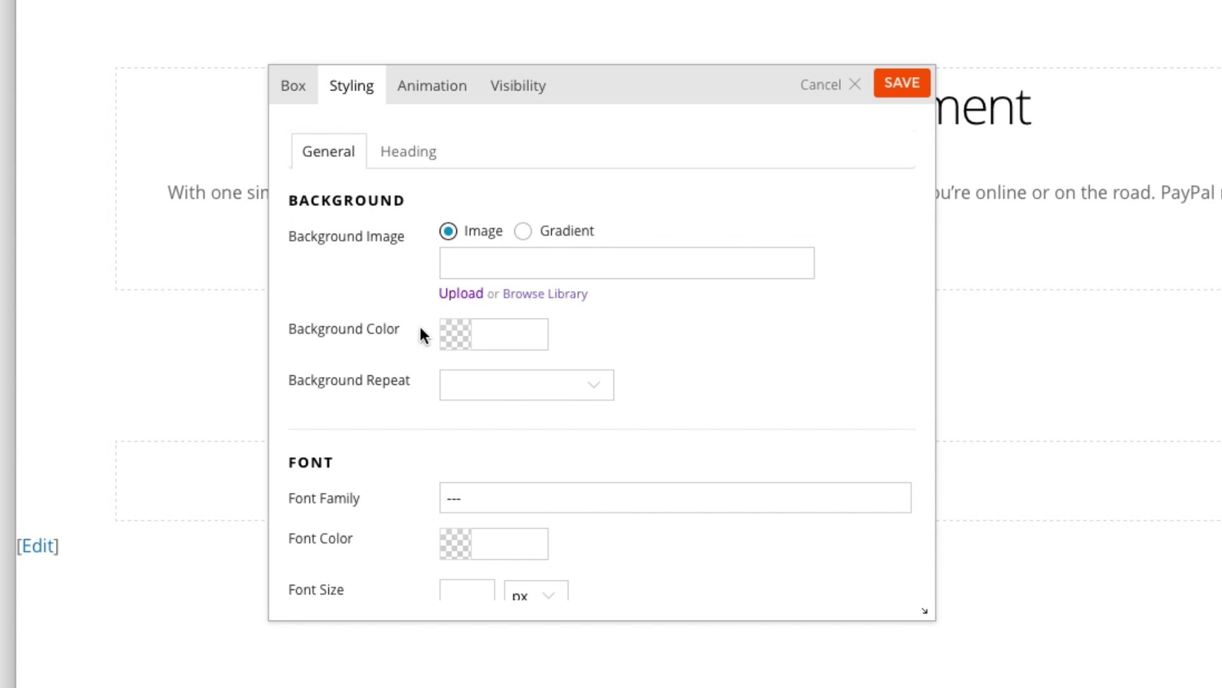
{"action": "left_click", "coordinate": [459, 339]}
{"action": "left_click", "coordinate": [526, 385]}
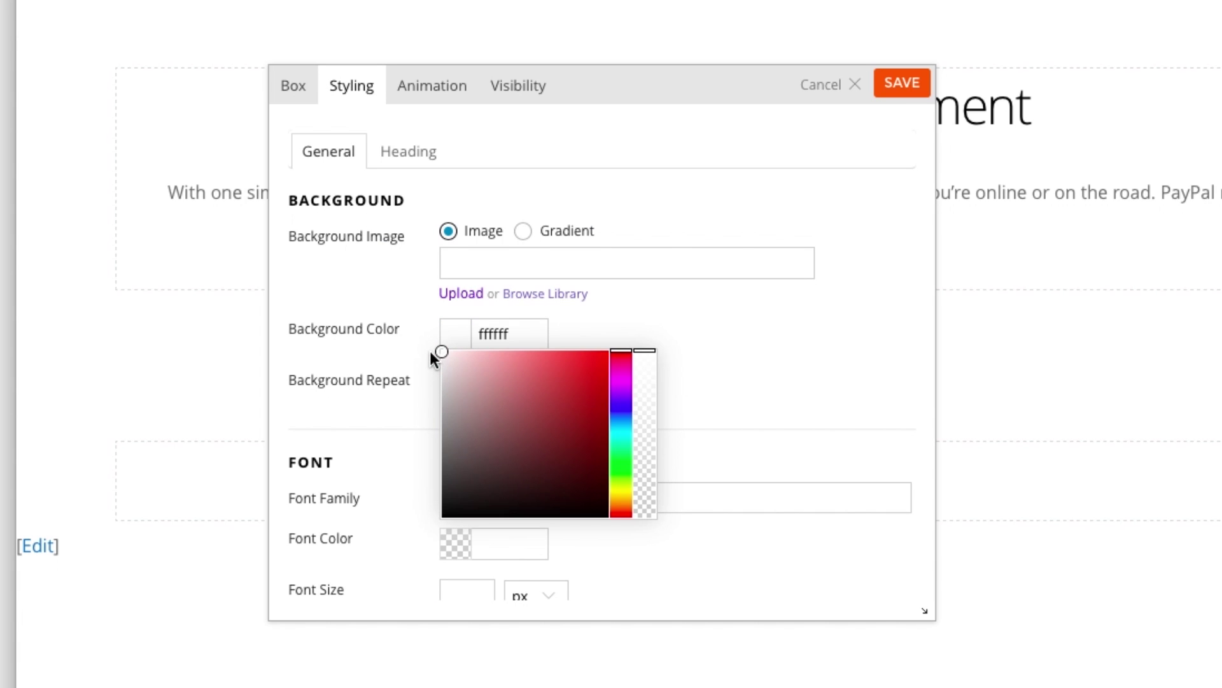
{"action": "left_click", "coordinate": [755, 327]}
{"action": "scroll", "coordinate": [757, 323], "scroll_direction": "down", "scroll_amount": 3}
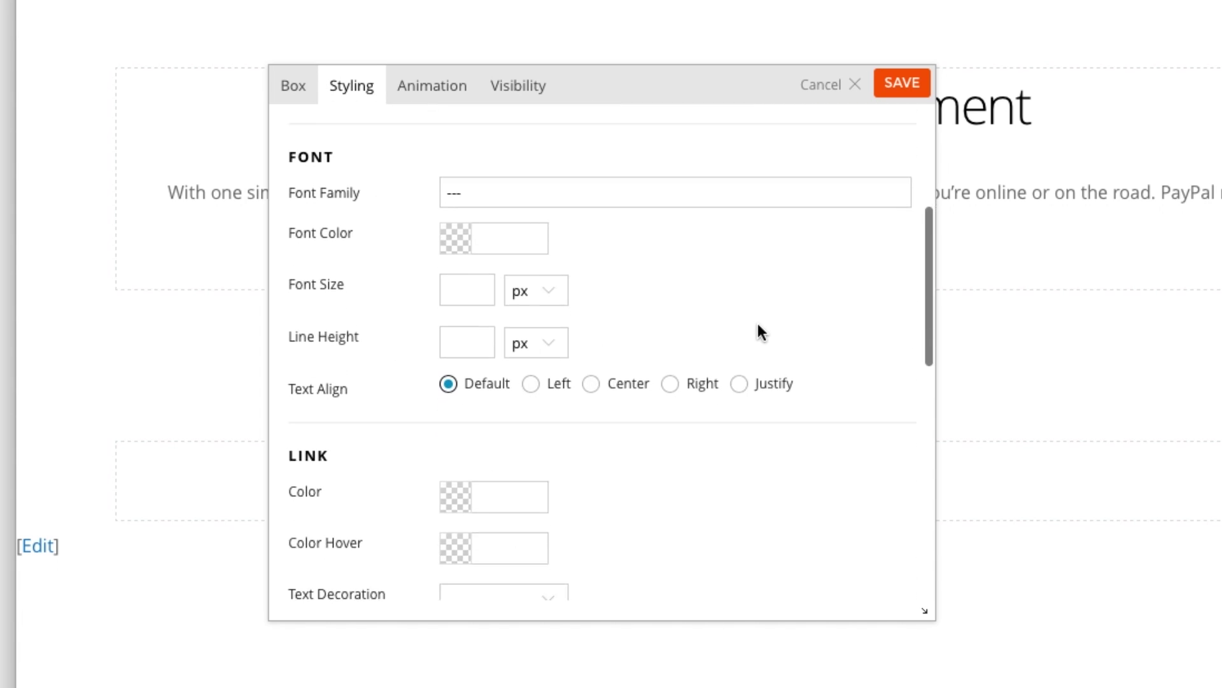
{"action": "scroll", "coordinate": [758, 323], "scroll_direction": "down", "scroll_amount": 4}
{"action": "scroll", "coordinate": [757, 323], "scroll_direction": "down", "scroll_amount": 2}
{"action": "scroll", "coordinate": [758, 323], "scroll_direction": "down", "scroll_amount": 2}
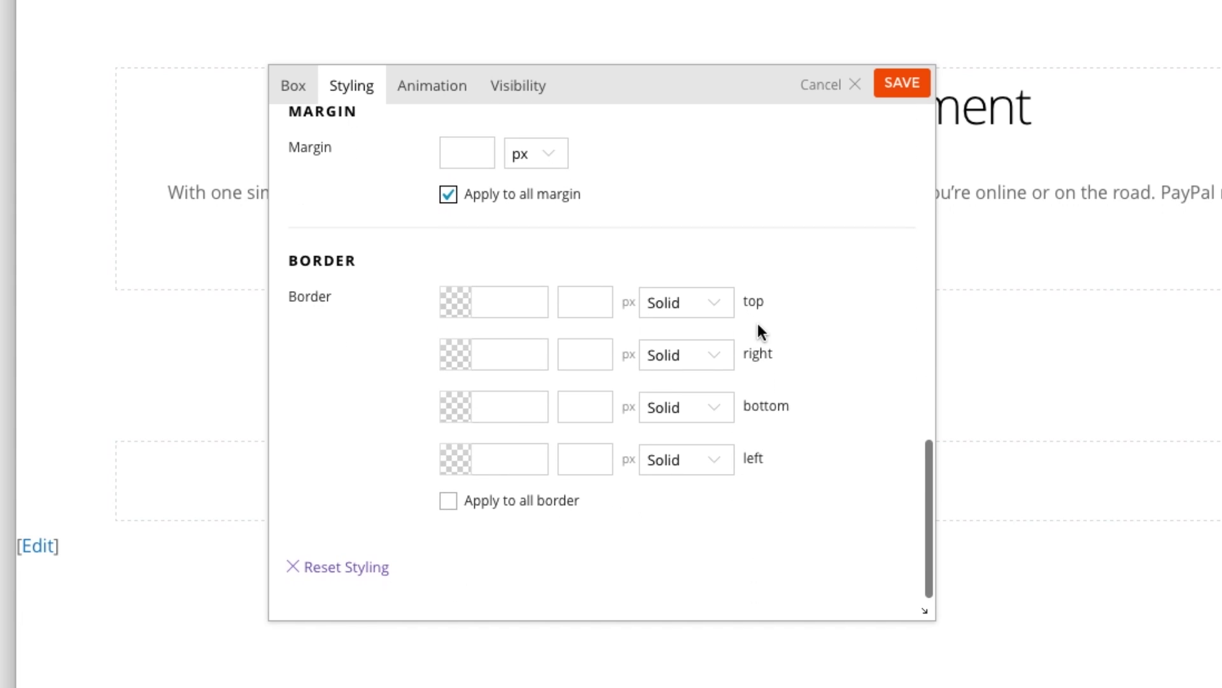
{"action": "left_click", "coordinate": [448, 504]}
{"action": "left_click", "coordinate": [462, 464]}
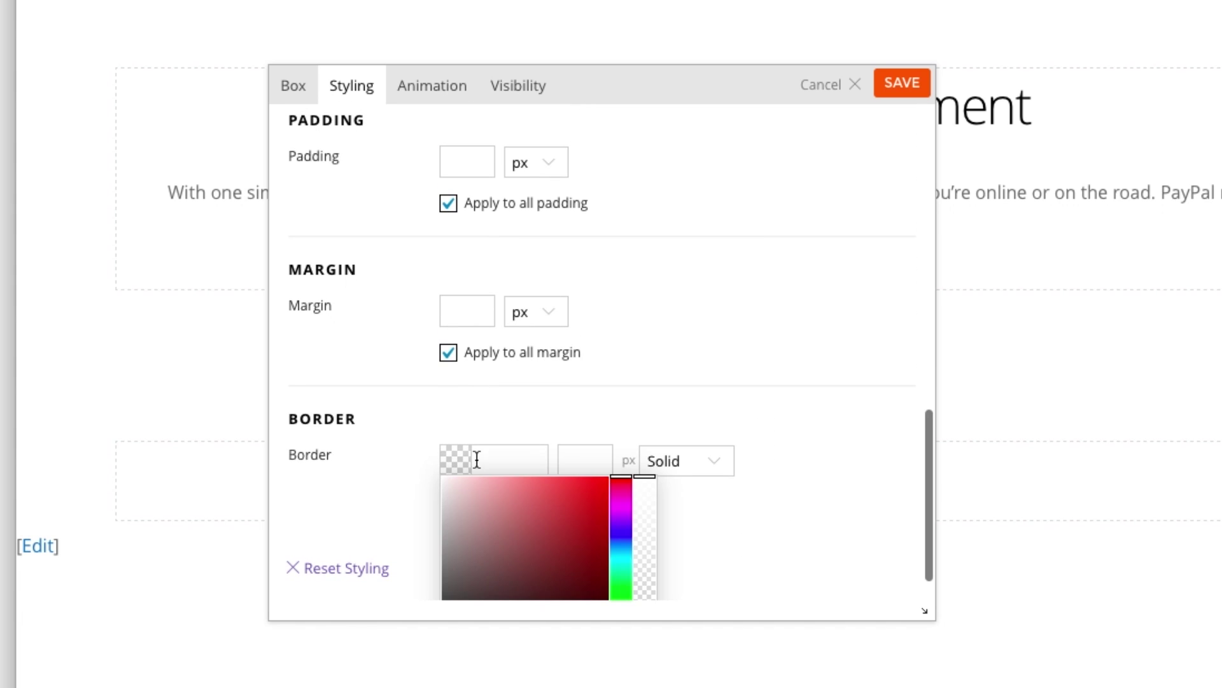
{"action": "left_click", "coordinate": [528, 466]}
{"action": "type", "text": "dd"}
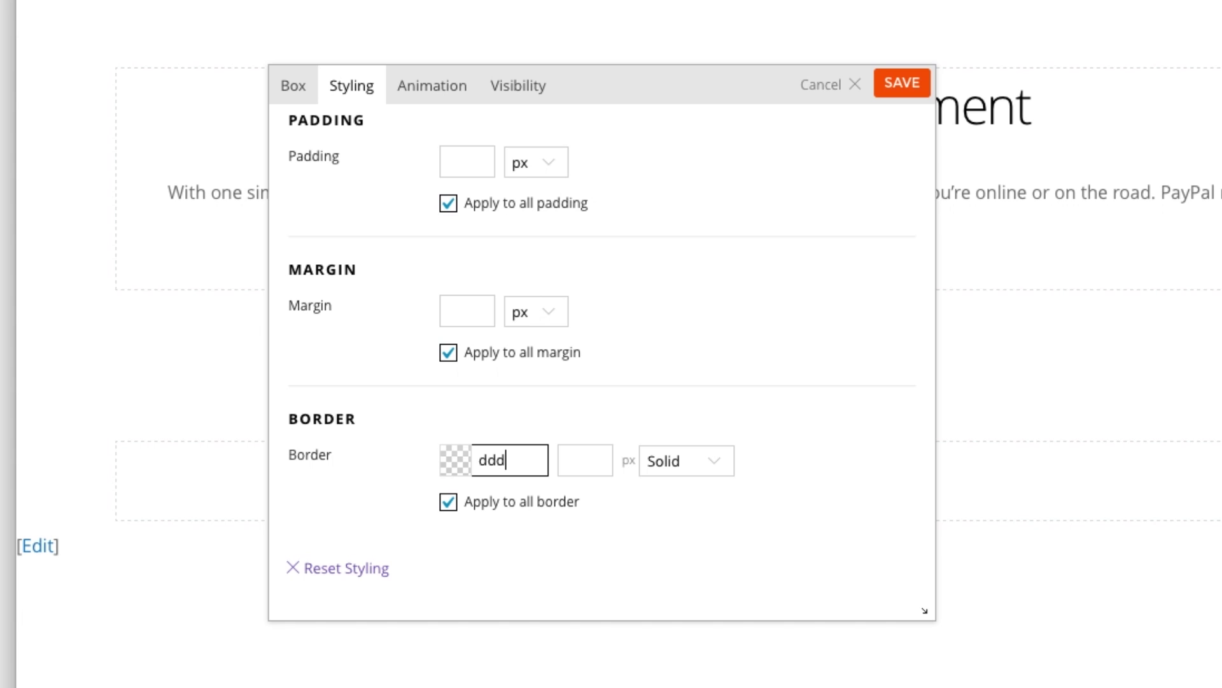
{"action": "type", "text": "dddd"}
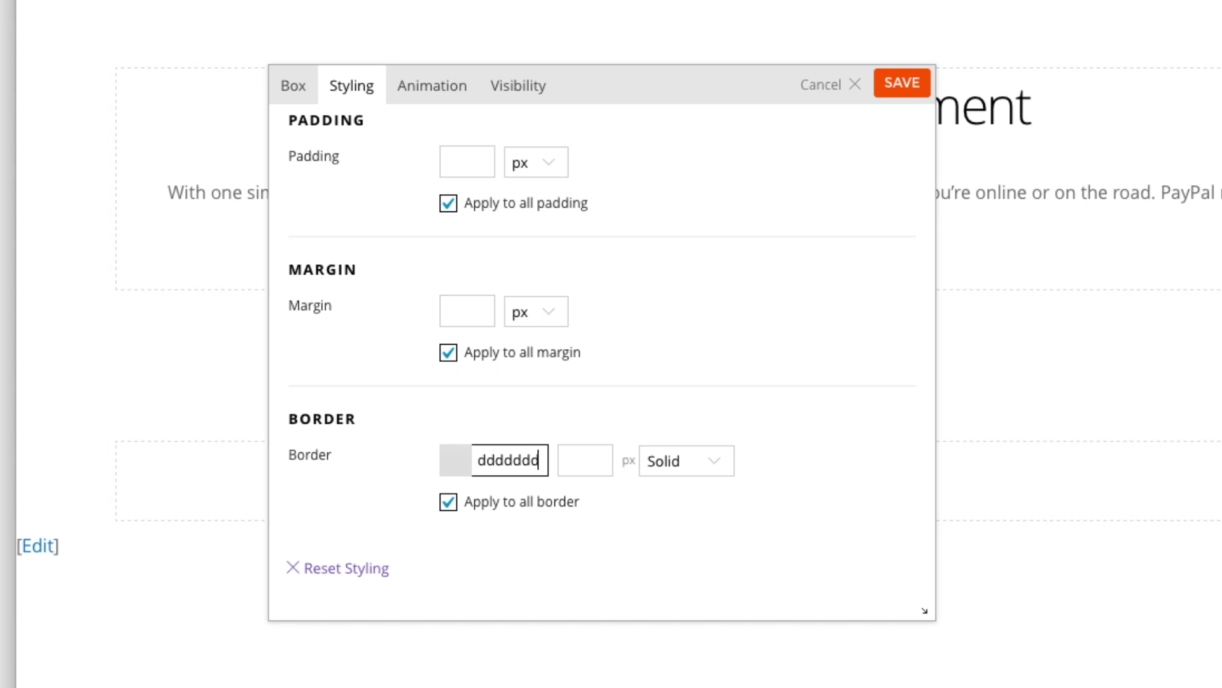
{"action": "left_click", "coordinate": [590, 462]}
{"action": "type", "text": "d"}
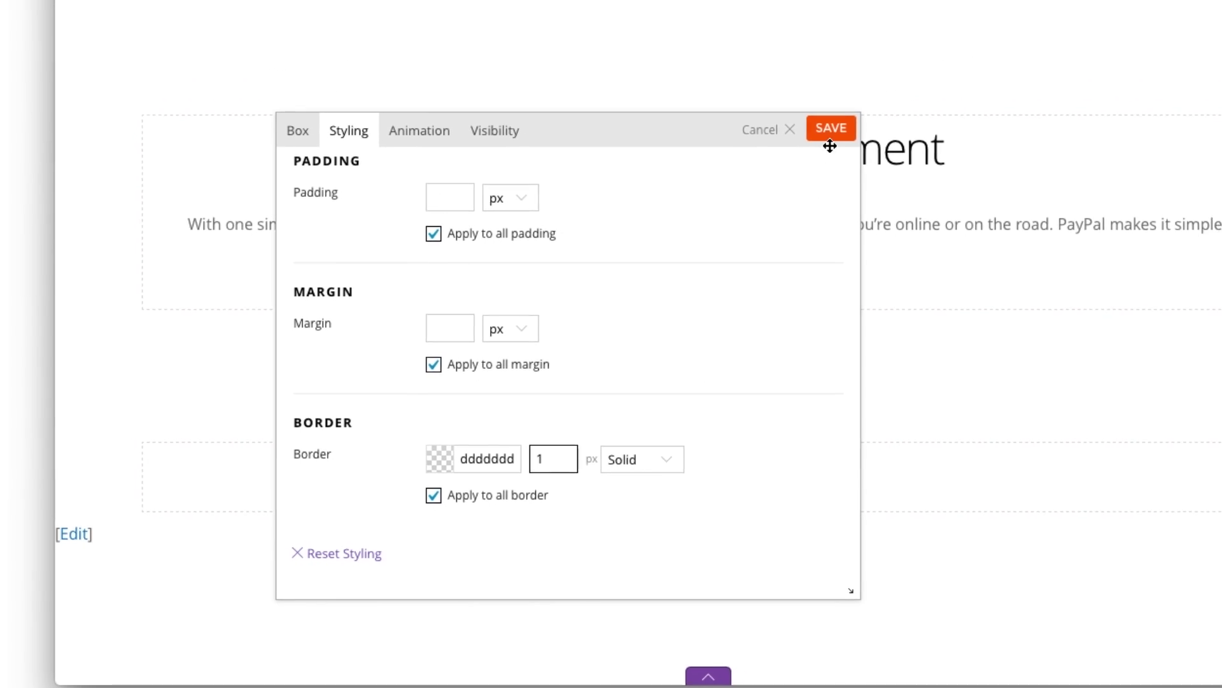
- Save the box, switch its row to three columns, and place box copies in columns two and three
{"action": "left_click", "coordinate": [902, 83]}
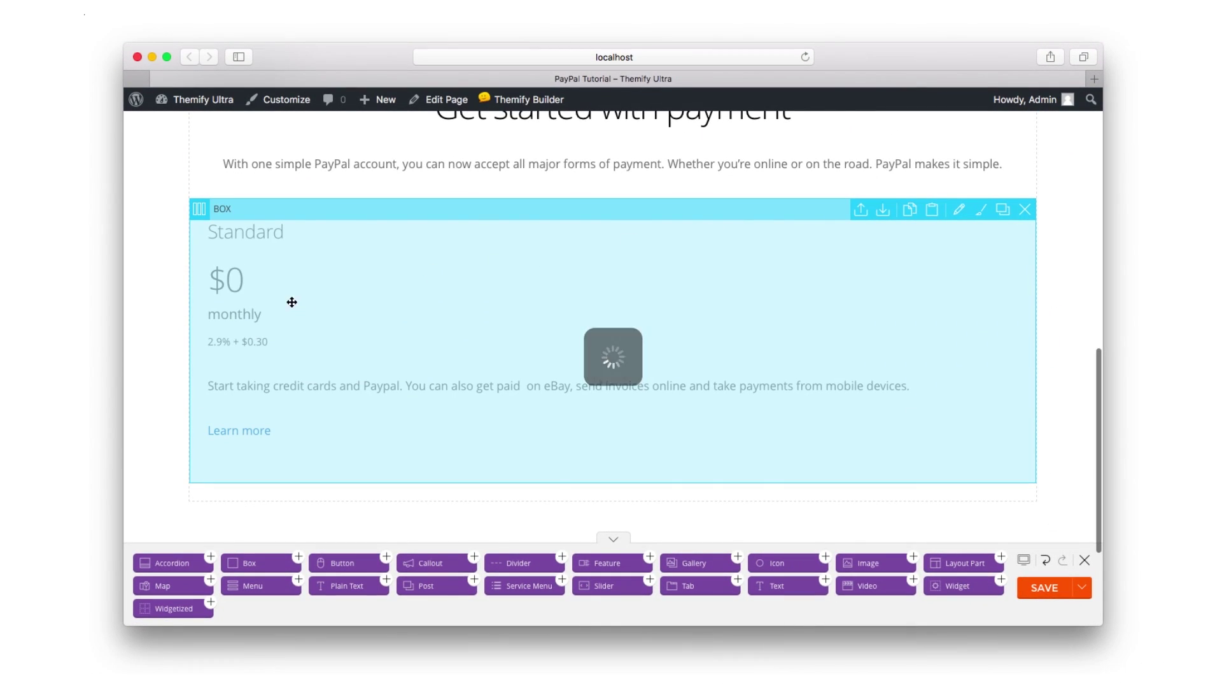
{"action": "left_click", "coordinate": [266, 239]}
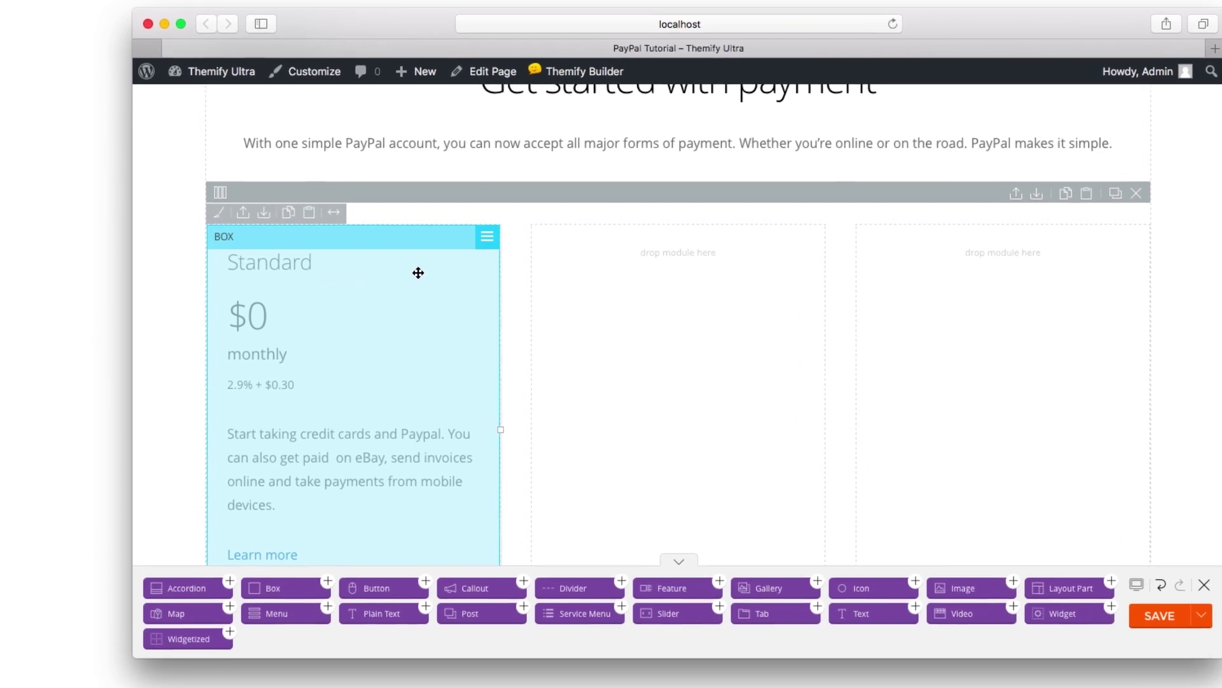
{"action": "left_click", "coordinate": [441, 248]}
{"action": "left_click", "coordinate": [627, 432]}
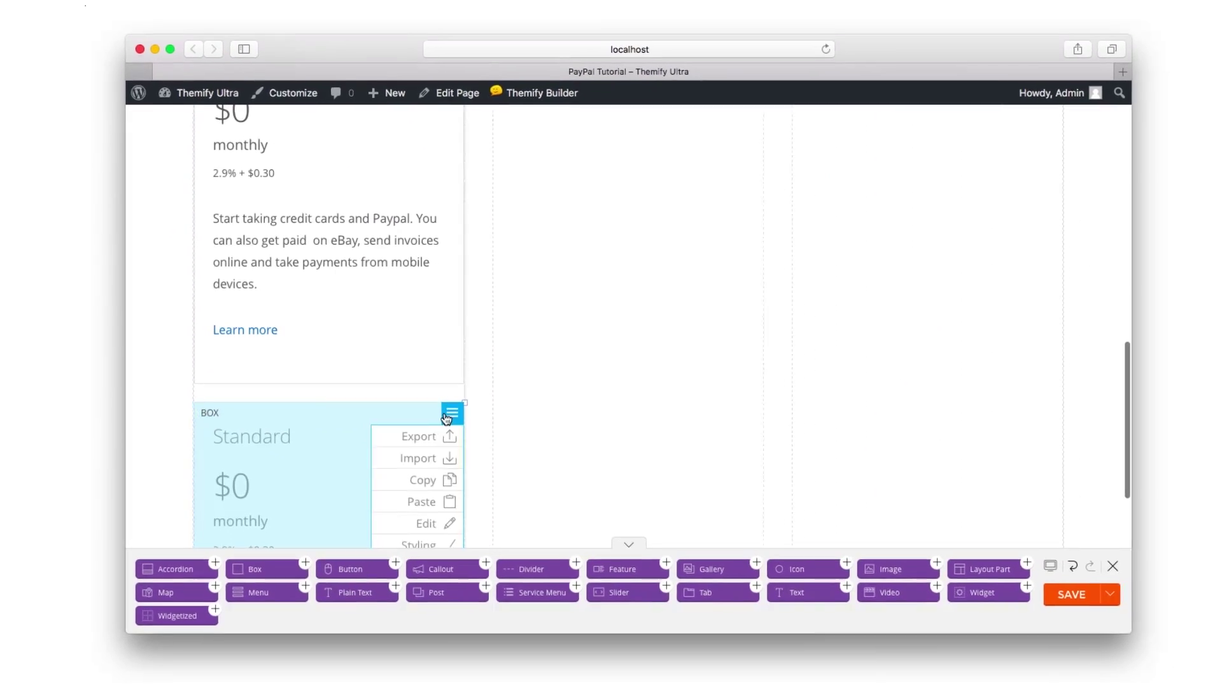
{"action": "left_click_drag", "start_coordinate": [275, 433], "coordinate": [599, 222]}
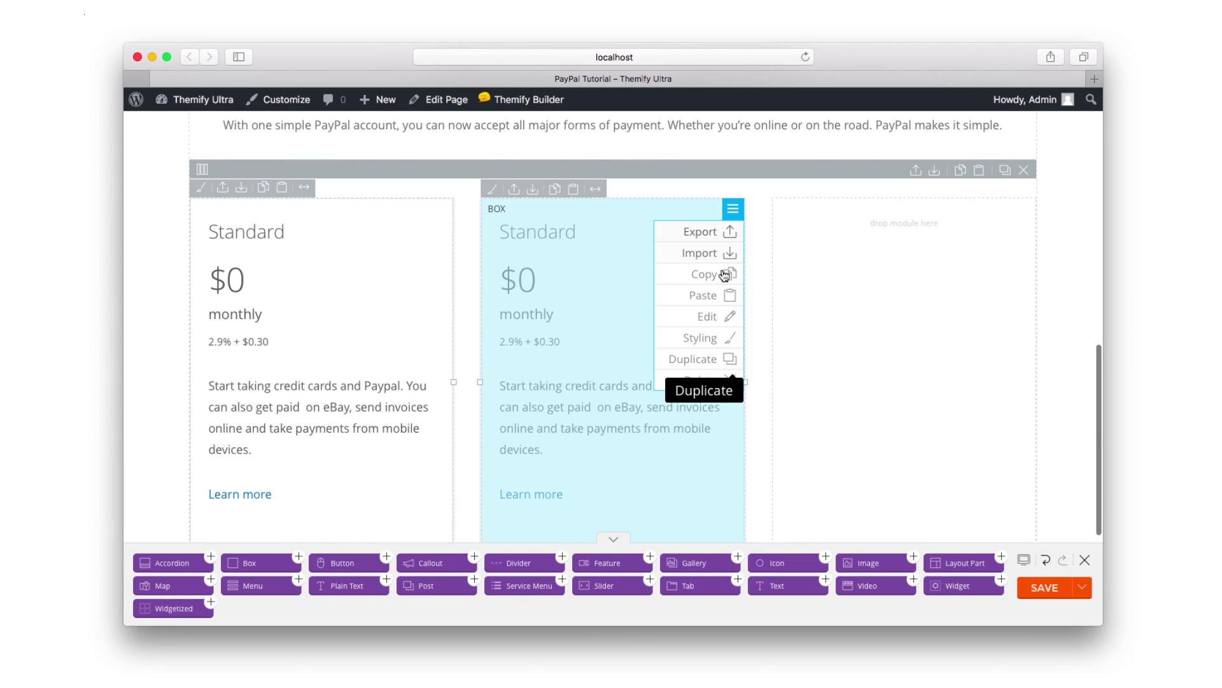
{"action": "left_click", "coordinate": [707, 358]}
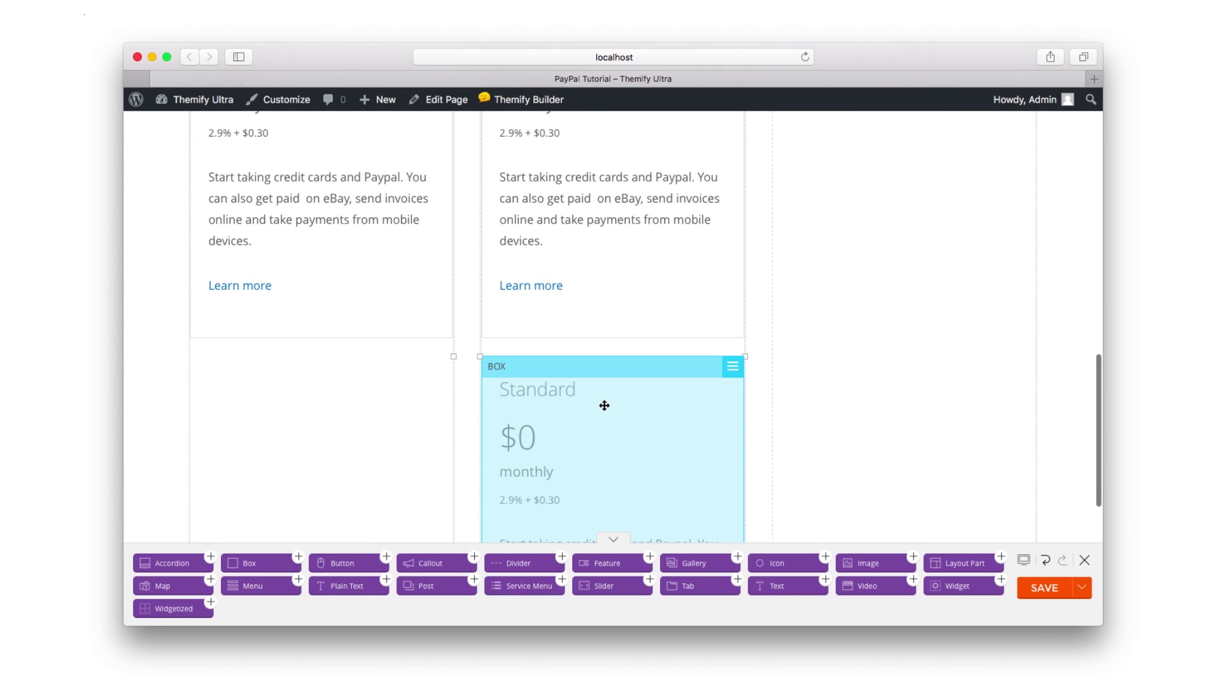
{"action": "left_click_drag", "start_coordinate": [527, 374], "coordinate": [857, 232]}
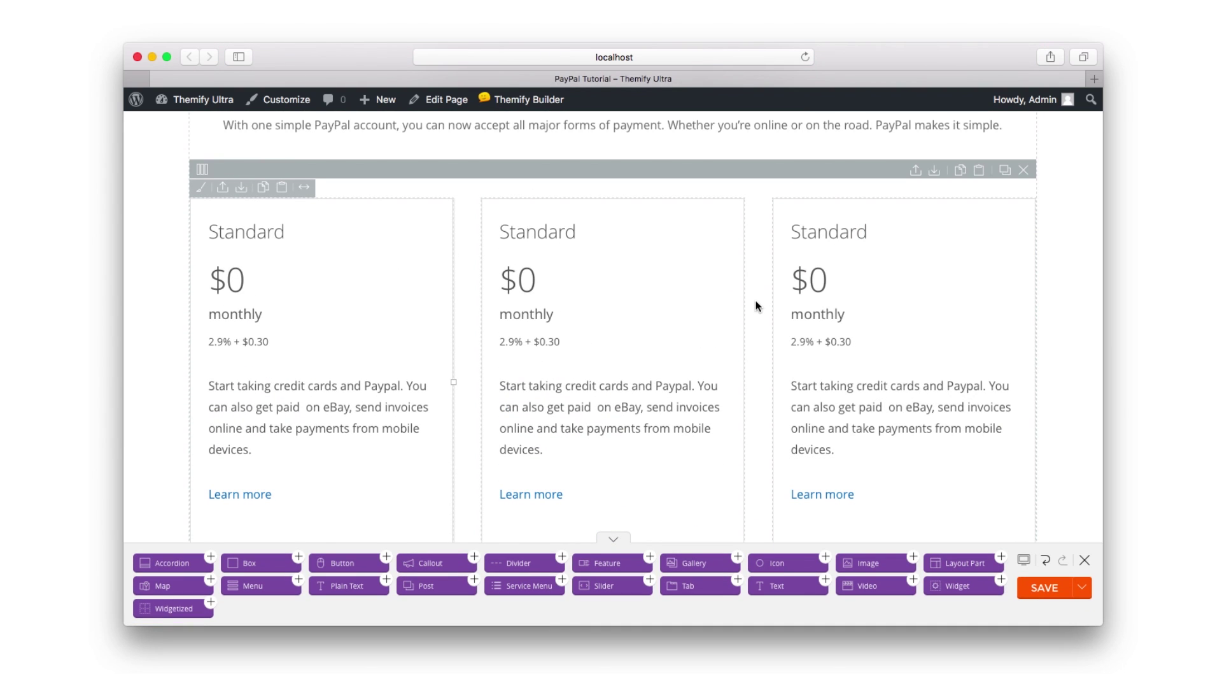
{"action": "scroll", "coordinate": [465, 221], "scroll_direction": "down", "scroll_amount": 5}
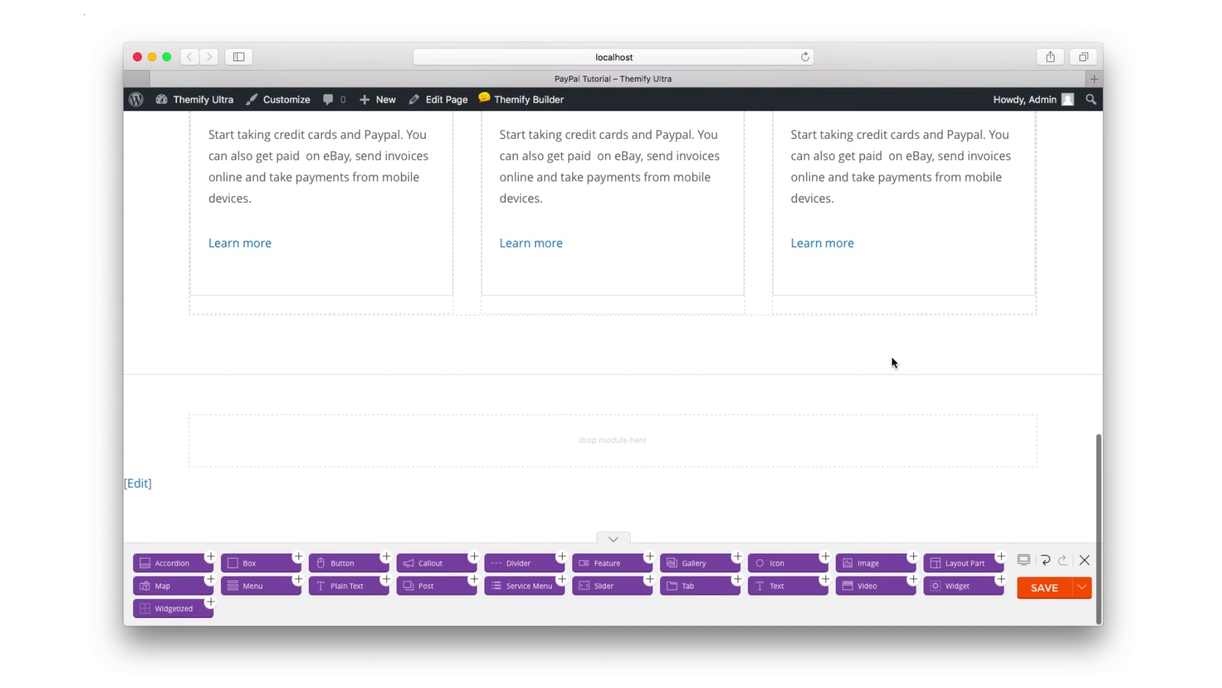
- Give the row a Fullcover photo background at Center Center with a semi-transparent black overlay
{"action": "left_click", "coordinate": [1009, 384]}
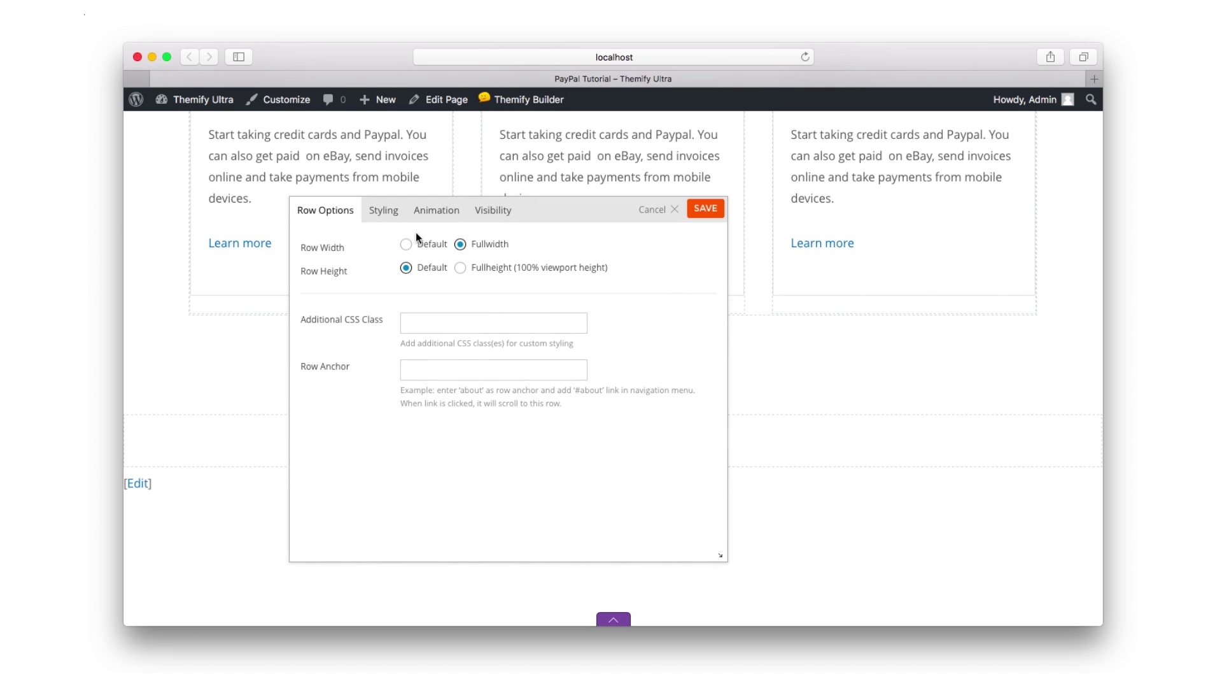
{"action": "left_click", "coordinate": [383, 211]}
{"action": "left_click", "coordinate": [462, 294]}
{"action": "key", "text": "super+v"}
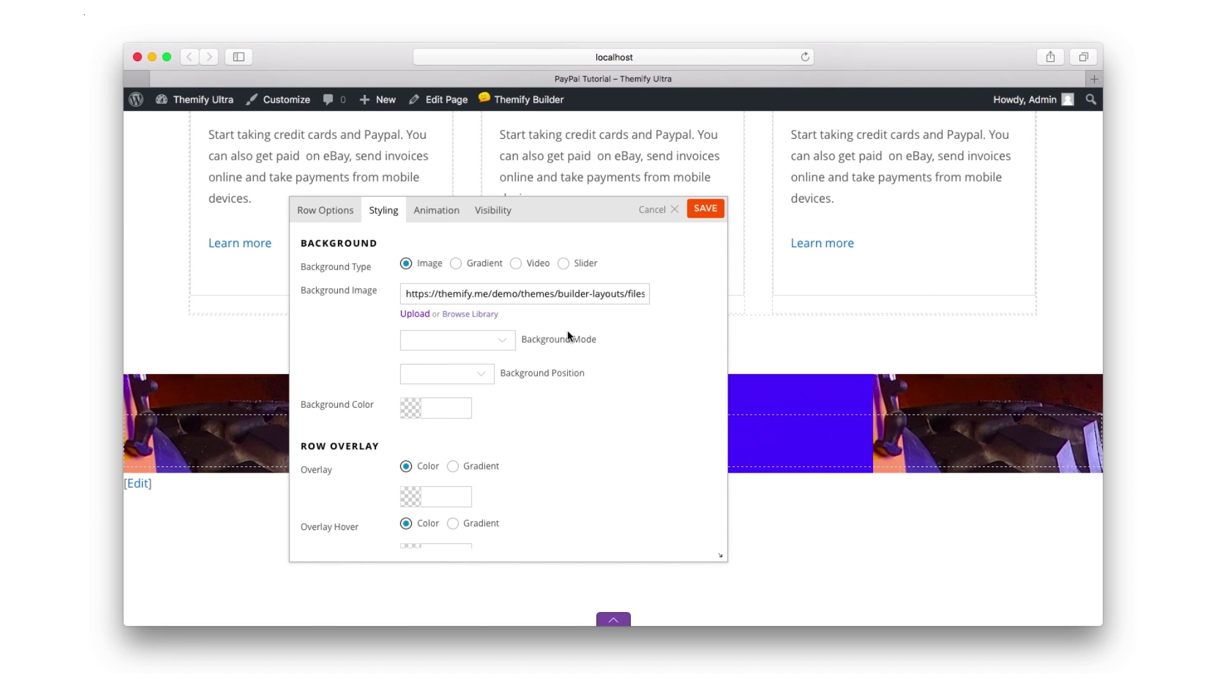
{"action": "left_click", "coordinate": [506, 345]}
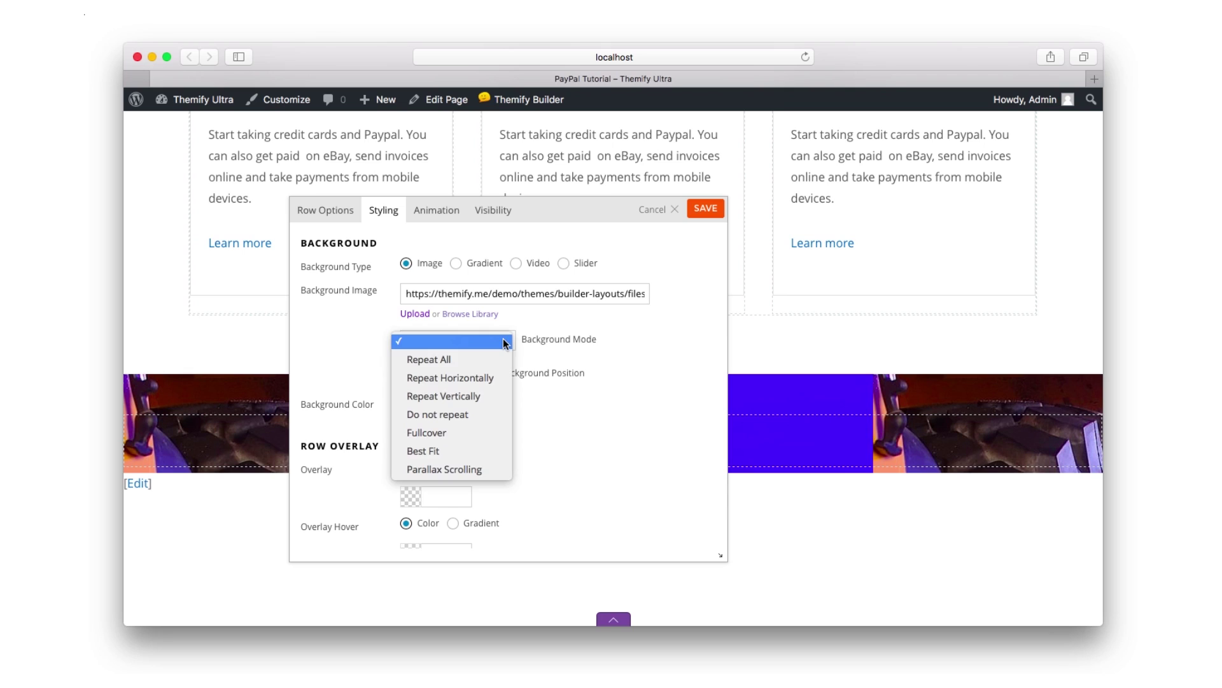
{"action": "left_click", "coordinate": [455, 433]}
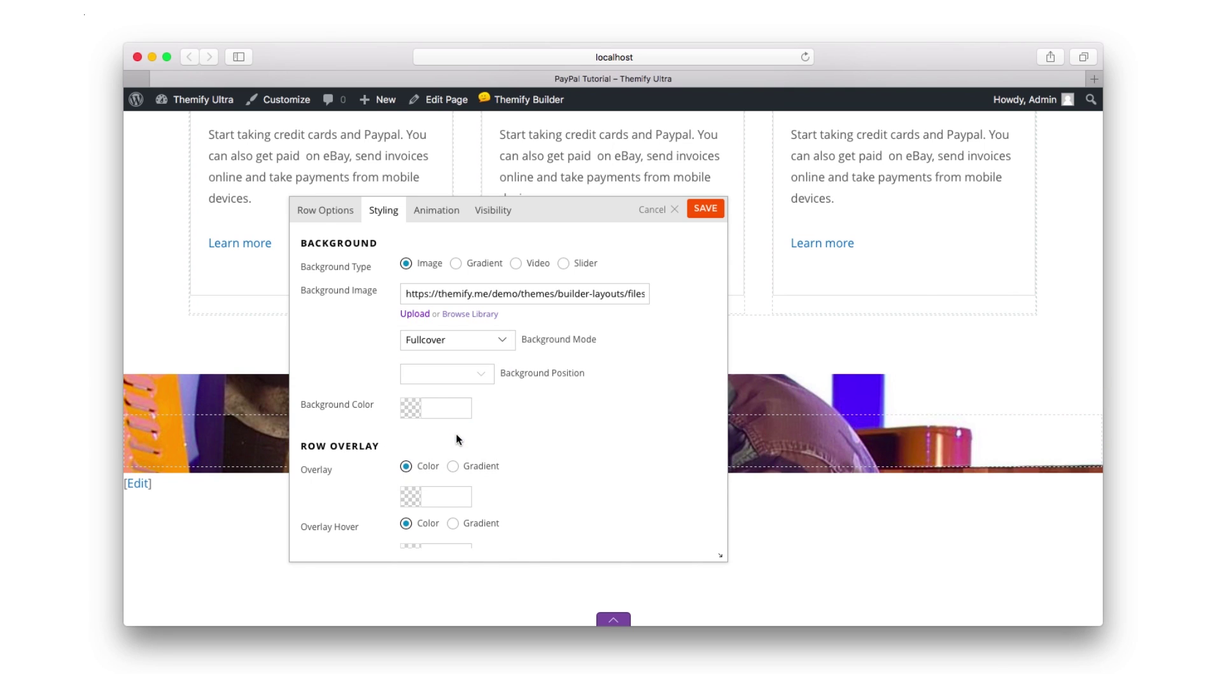
{"action": "left_click", "coordinate": [482, 379]}
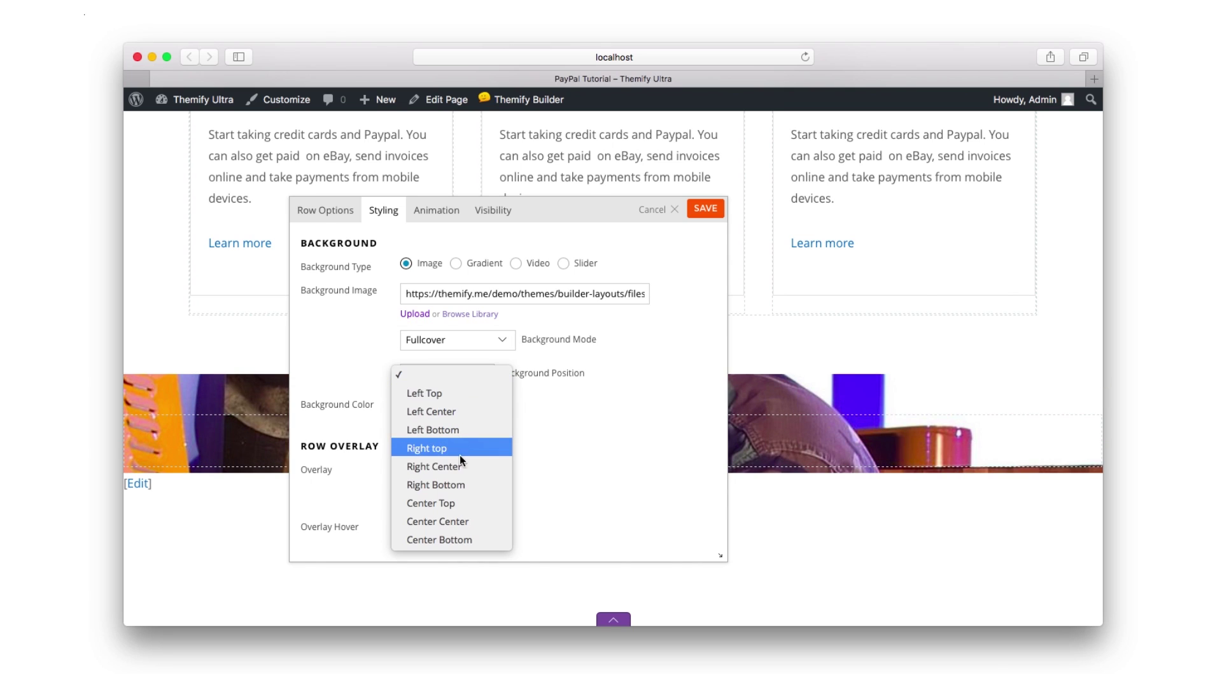
{"action": "left_click", "coordinate": [482, 523]}
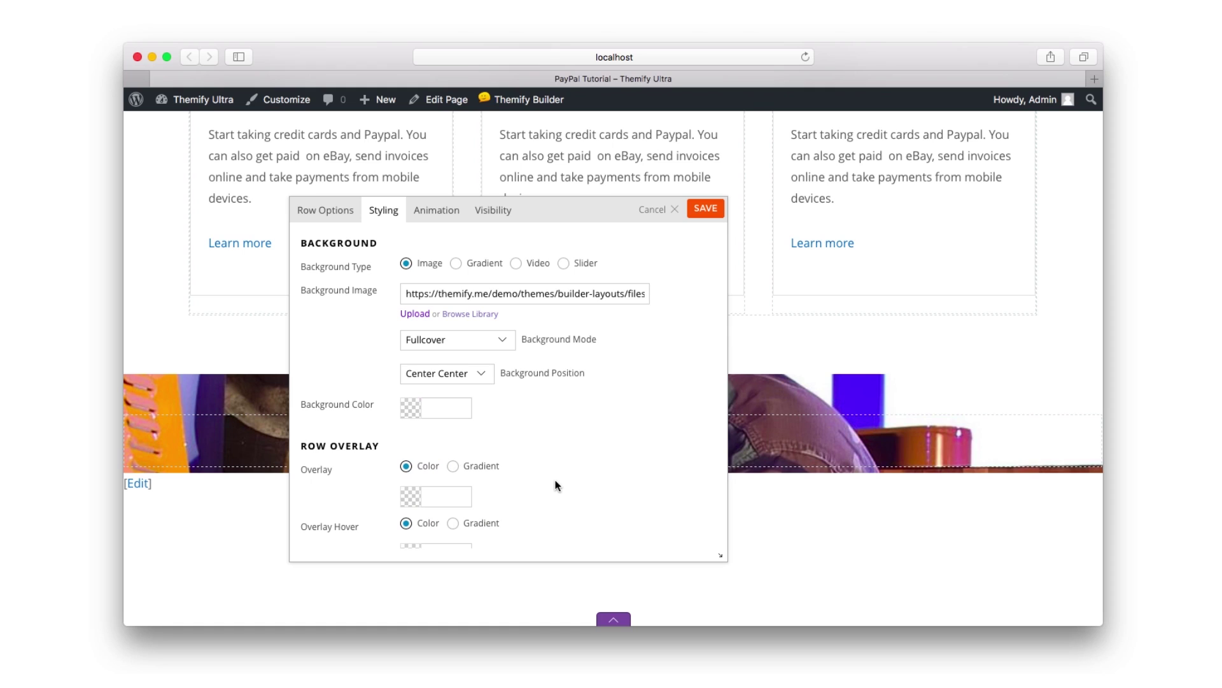
{"action": "scroll", "coordinate": [556, 485], "scroll_direction": "down", "scroll_amount": 2}
{"action": "left_click", "coordinate": [416, 392]}
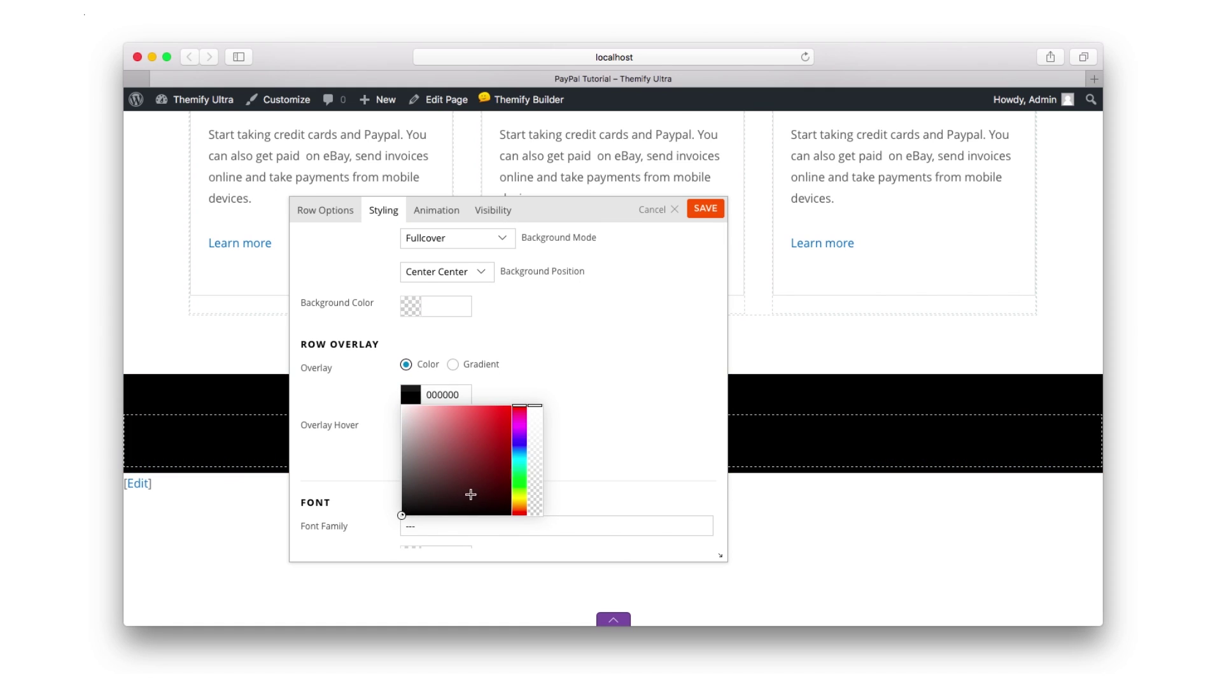
{"action": "left_click_drag", "start_coordinate": [536, 445], "coordinate": [534, 464]}
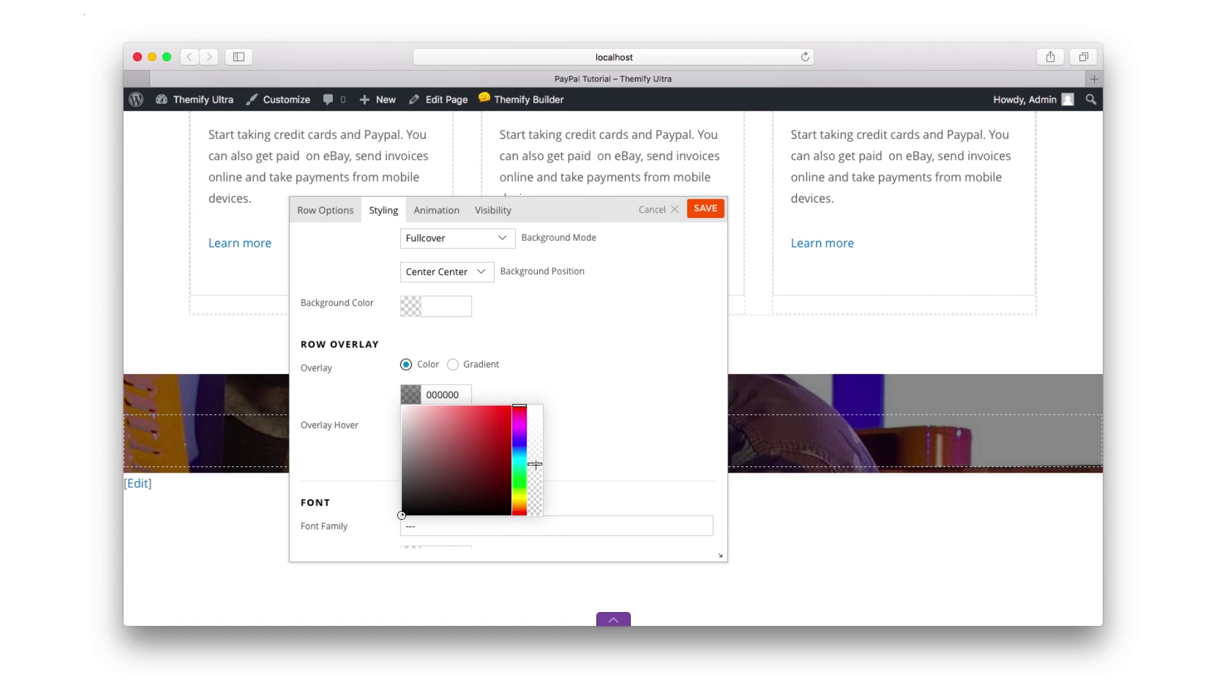
{"action": "left_click", "coordinate": [705, 208]}
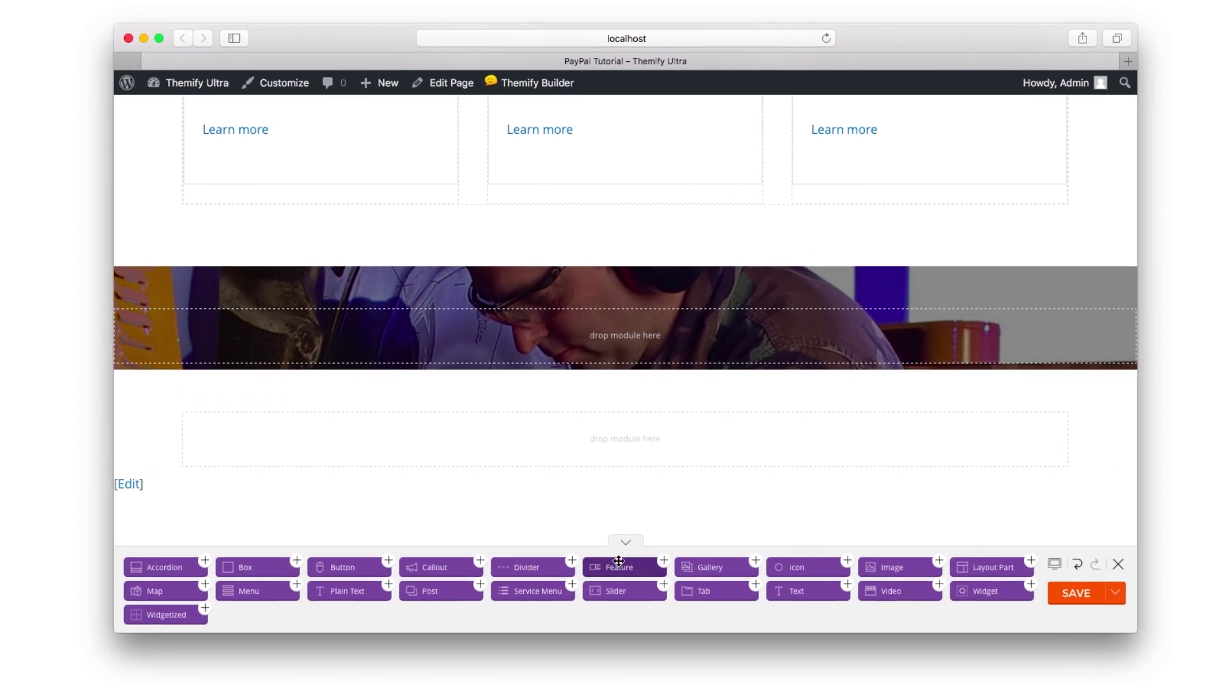
- Add a centred, stacked Feature module to the photo row and set its circle percentage, stroke and colour
{"action": "left_click_drag", "start_coordinate": [431, 562], "coordinate": [607, 346]}
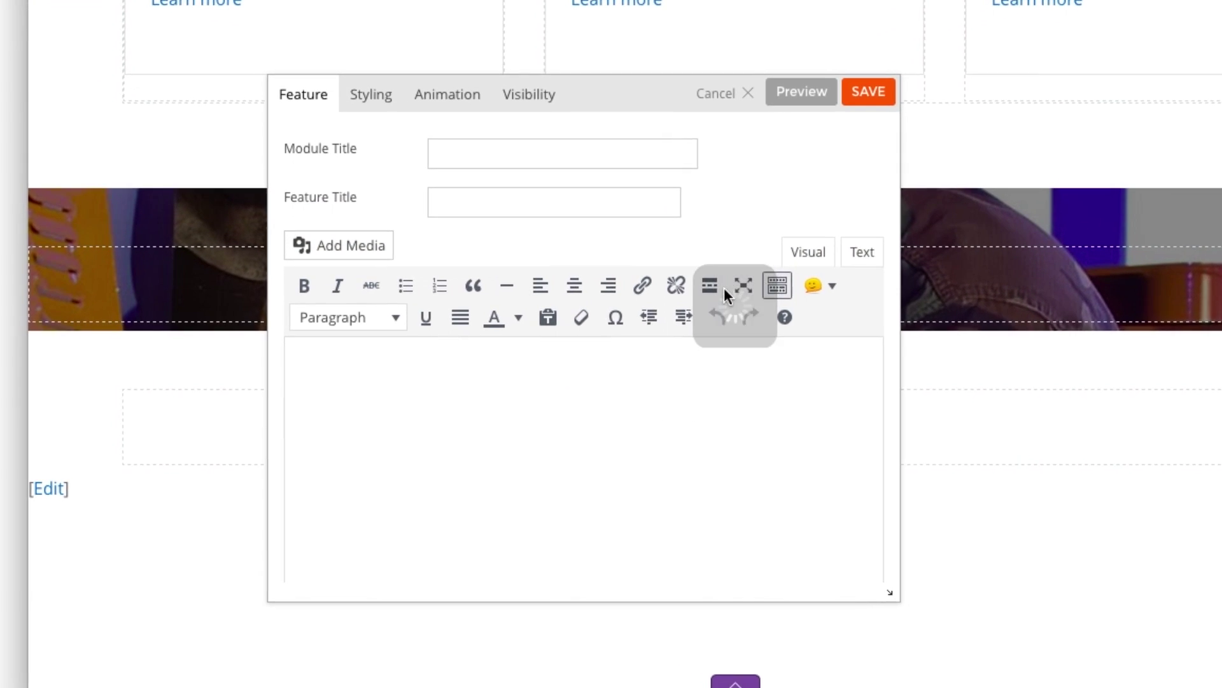
{"action": "scroll", "coordinate": [691, 281], "scroll_direction": "down", "scroll_amount": 3}
{"action": "scroll", "coordinate": [691, 282], "scroll_direction": "down", "scroll_amount": 2}
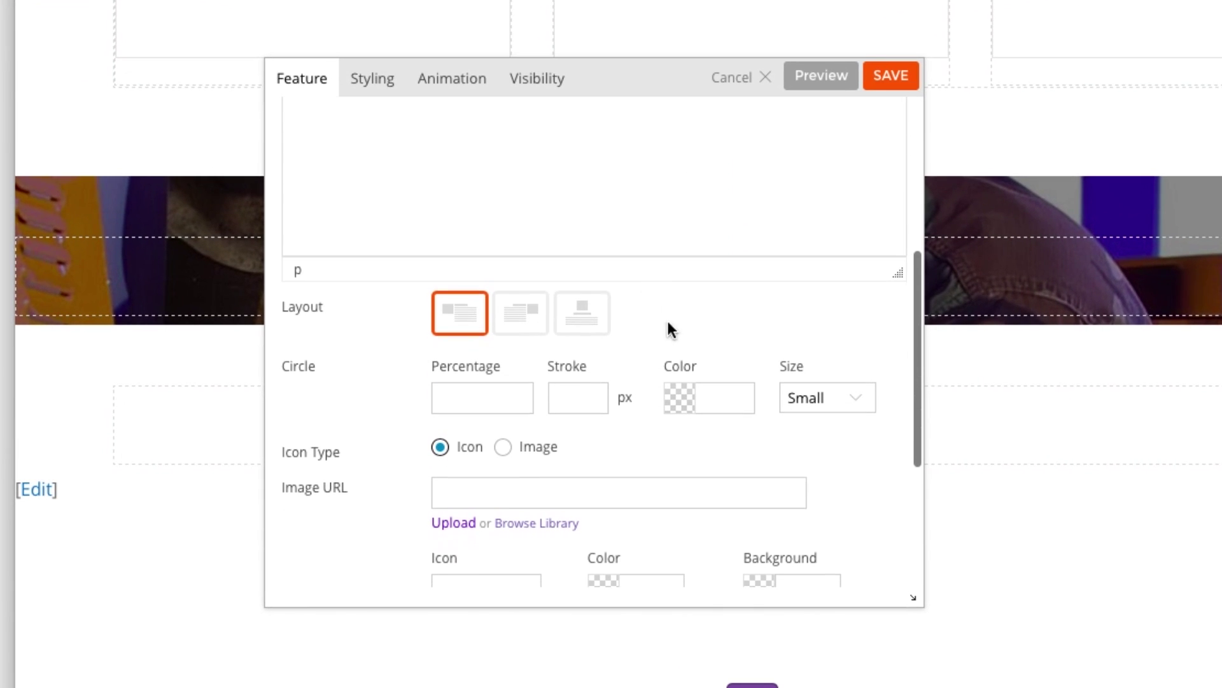
{"action": "left_click", "coordinate": [584, 323]}
{"action": "left_click", "coordinate": [457, 404]}
{"action": "type", "text": "100"}
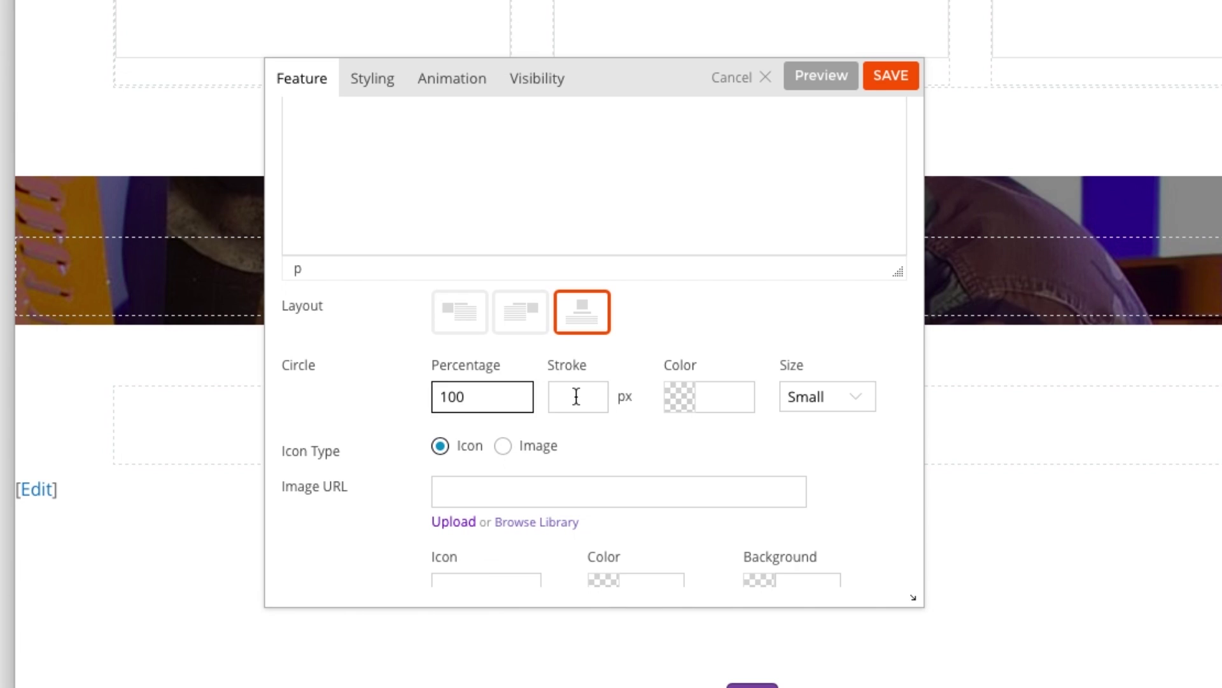
{"action": "left_click", "coordinate": [576, 396]}
{"action": "type", "text": "2"}
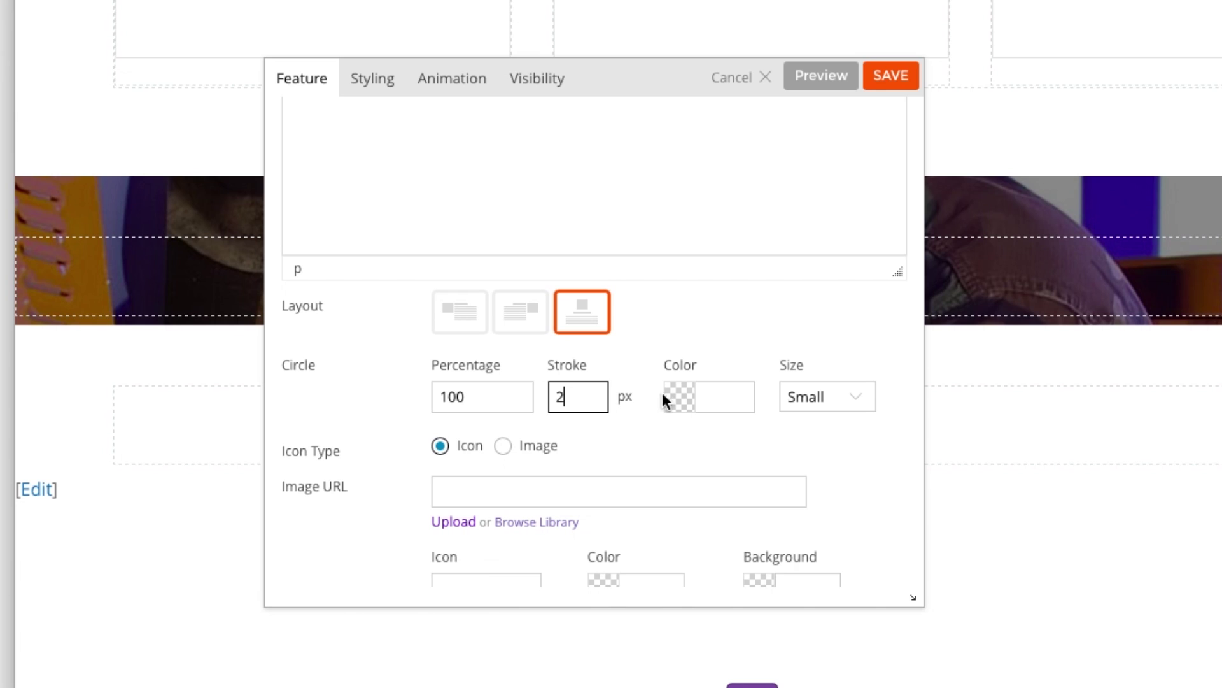
{"action": "left_click", "coordinate": [678, 396]}
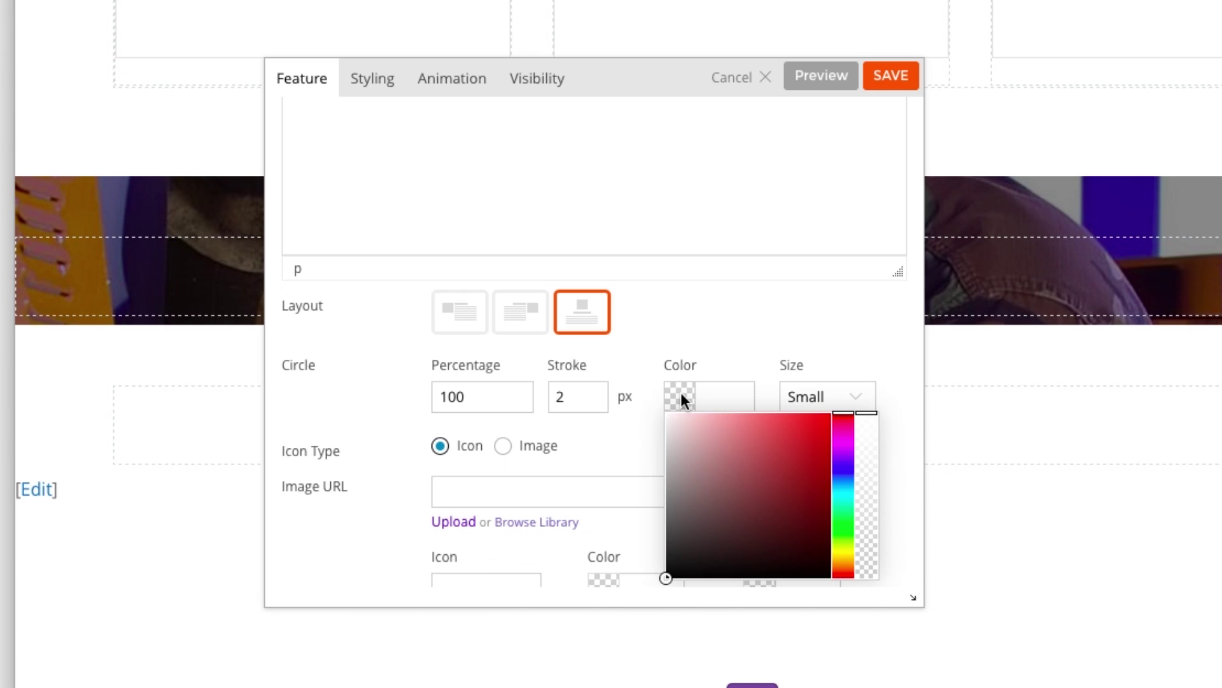
{"action": "left_click", "coordinate": [733, 341]}
{"action": "scroll", "coordinate": [755, 431], "scroll_direction": "down", "scroll_amount": 1}
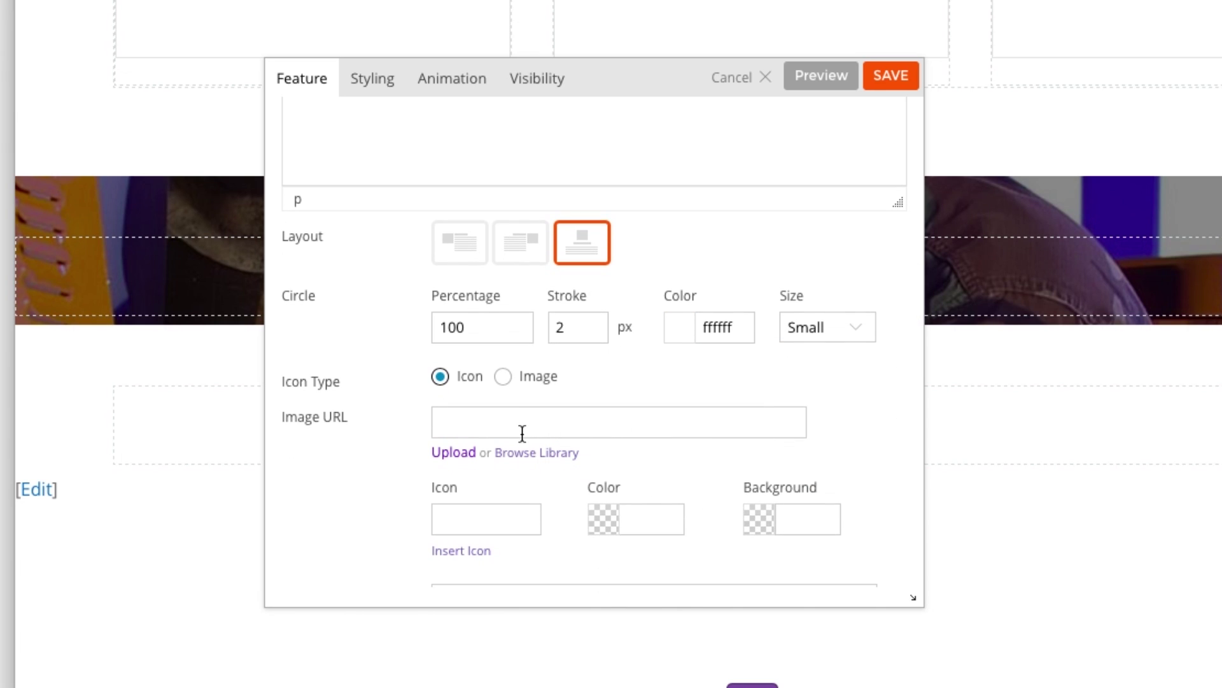
- Give the feature a play-circle icon linking to the YouTube video in a lightbox
{"action": "left_click", "coordinate": [468, 552]}
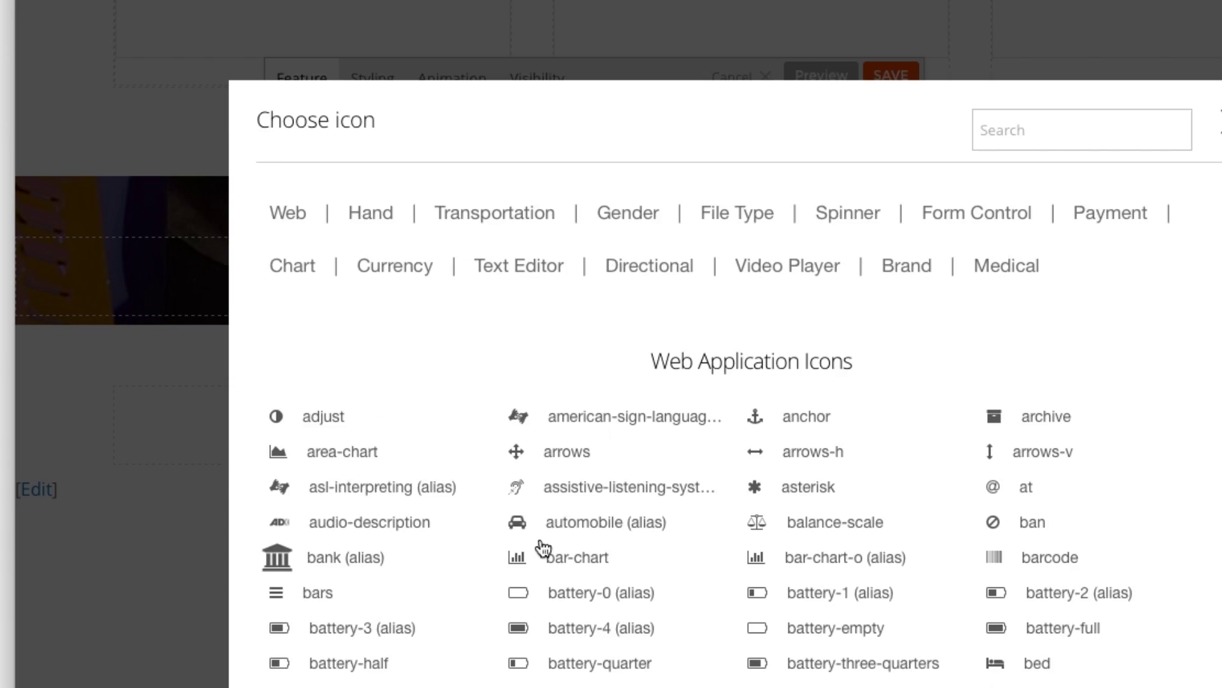
{"action": "left_click", "coordinate": [1027, 22]}
{"action": "type", "text": "play"}
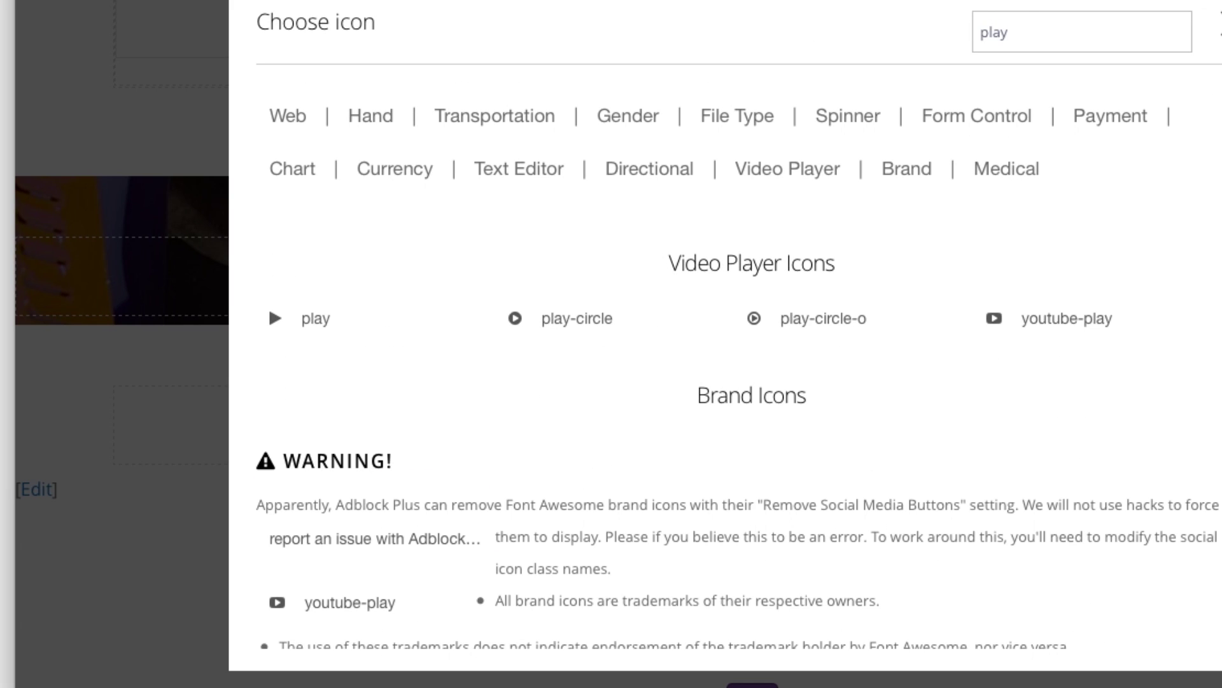
{"action": "left_click", "coordinate": [601, 319]}
{"action": "scroll", "coordinate": [587, 438], "scroll_direction": "down", "scroll_amount": 1}
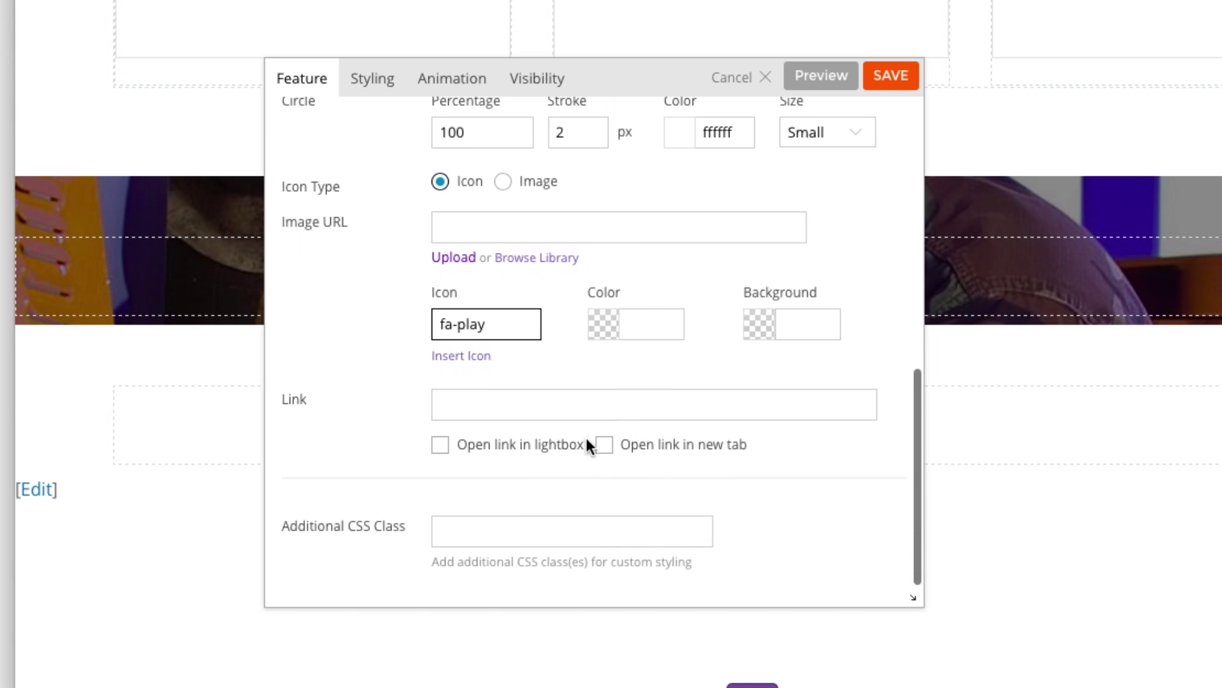
{"action": "left_click", "coordinate": [440, 446]}
{"action": "left_click", "coordinate": [505, 405]}
{"action": "type", "text": "https://www.youtube.com/watch?v=SENb0osYYXs"}
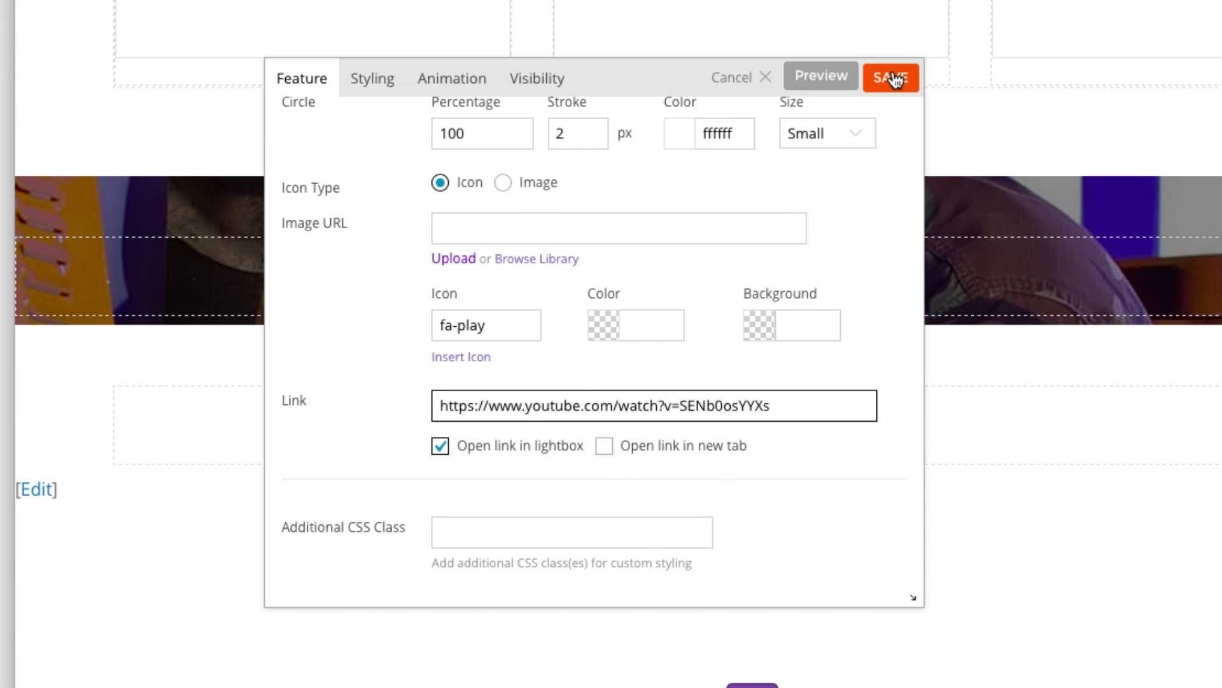
{"action": "left_click", "coordinate": [893, 79]}
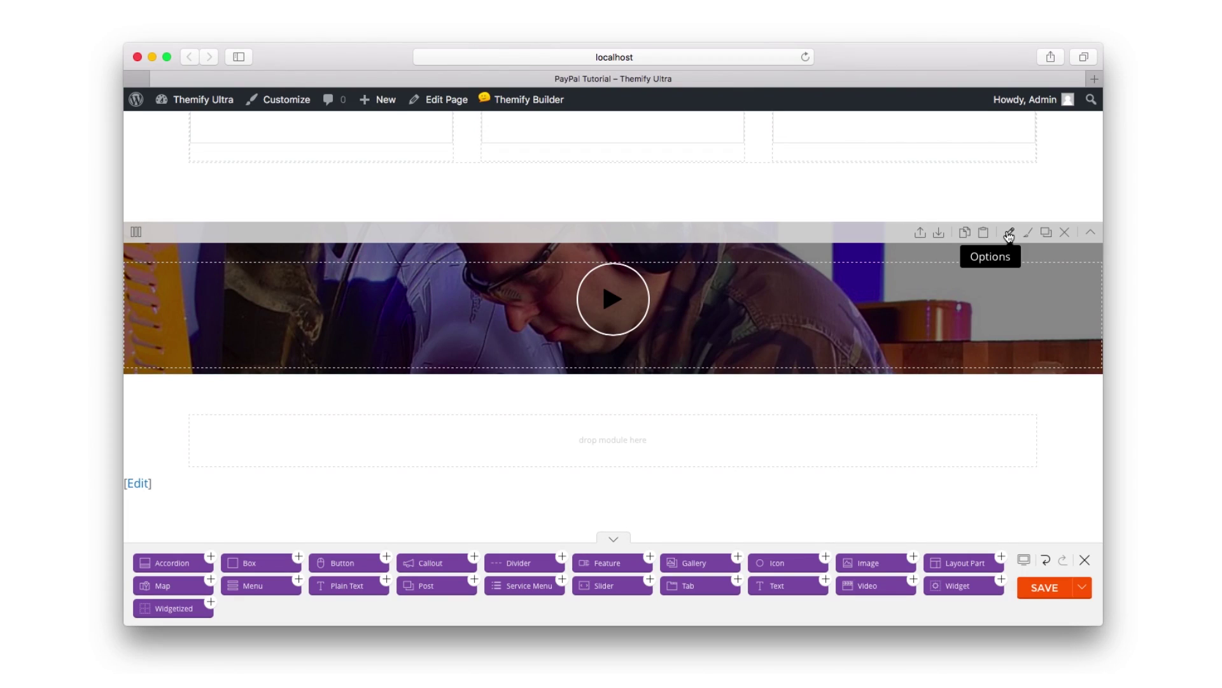
- Set the video row's top and bottom padding to 9% each
{"action": "left_click", "coordinate": [1010, 236]}
{"action": "left_click", "coordinate": [396, 220]}
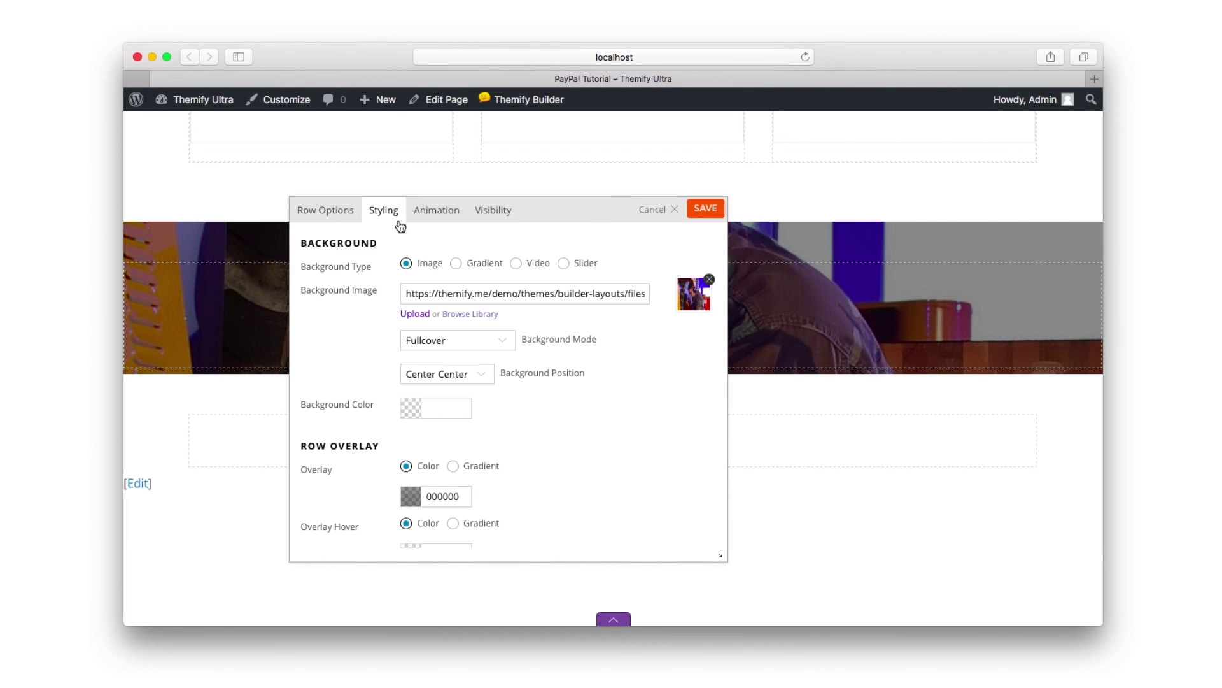
{"action": "scroll", "coordinate": [580, 393], "scroll_direction": "down", "scroll_amount": 5}
{"action": "scroll", "coordinate": [581, 392], "scroll_direction": "down", "scroll_amount": 5}
{"action": "scroll", "coordinate": [496, 393], "scroll_direction": "down", "scroll_amount": 3}
{"action": "left_click", "coordinate": [406, 390]}
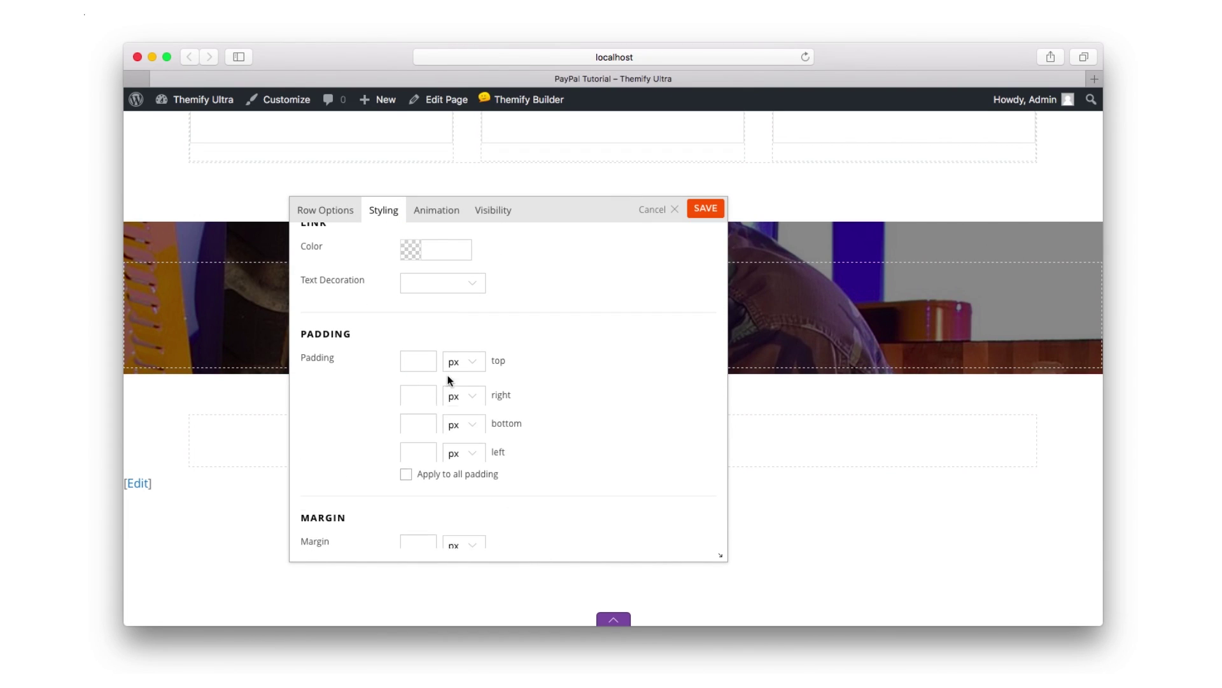
{"action": "left_click", "coordinate": [463, 362]}
{"action": "left_click", "coordinate": [483, 431]}
{"action": "left_click", "coordinate": [466, 464]}
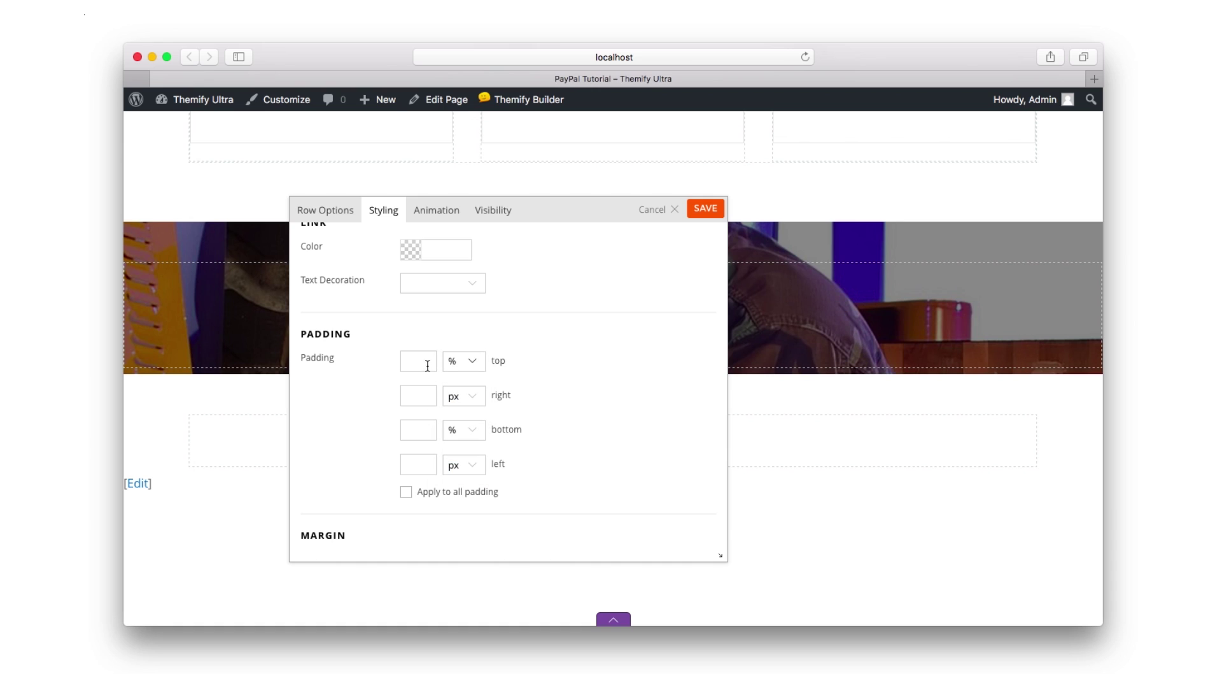
{"action": "type", "text": "9"}
{"action": "left_click", "coordinate": [413, 429]}
{"action": "type", "text": "9"}
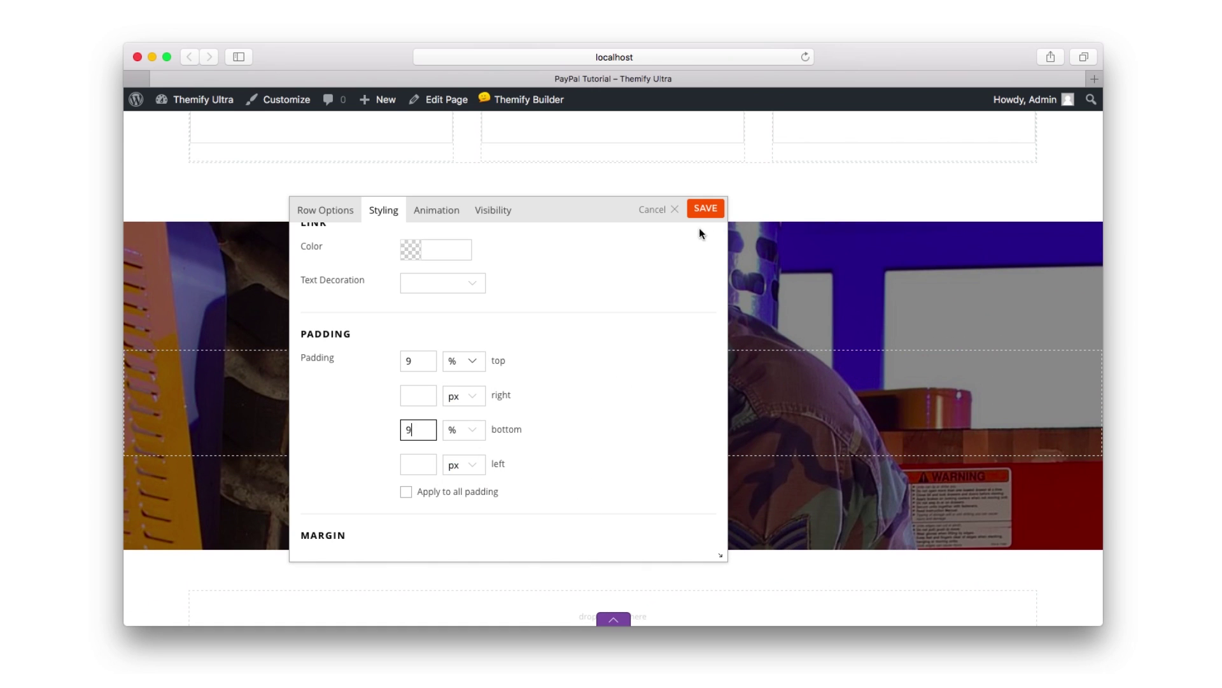
{"action": "left_click", "coordinate": [712, 212]}
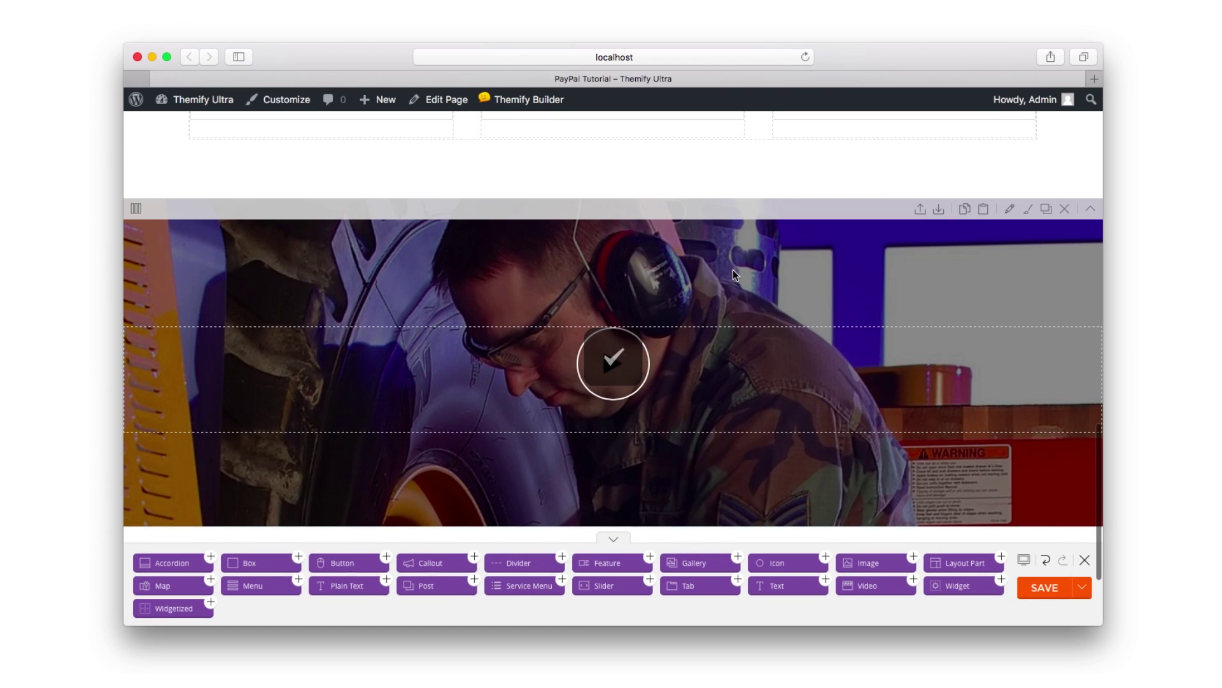
- Change the play feature module's icon colour to white (ffffff) and save it
{"action": "mouse_move", "coordinate": [171, 338]}
{"action": "left_click", "coordinate": [1015, 338]}
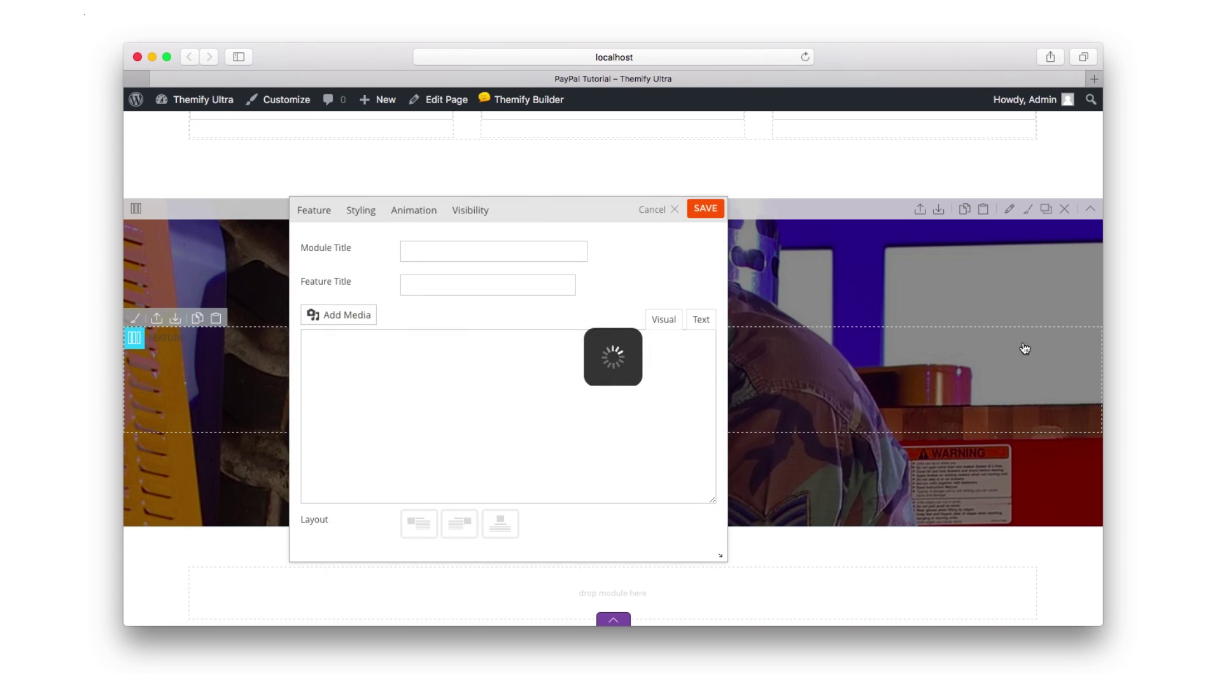
{"action": "scroll", "coordinate": [584, 426], "scroll_direction": "down", "scroll_amount": 5}
{"action": "scroll", "coordinate": [583, 426], "scroll_direction": "down", "scroll_amount": 2}
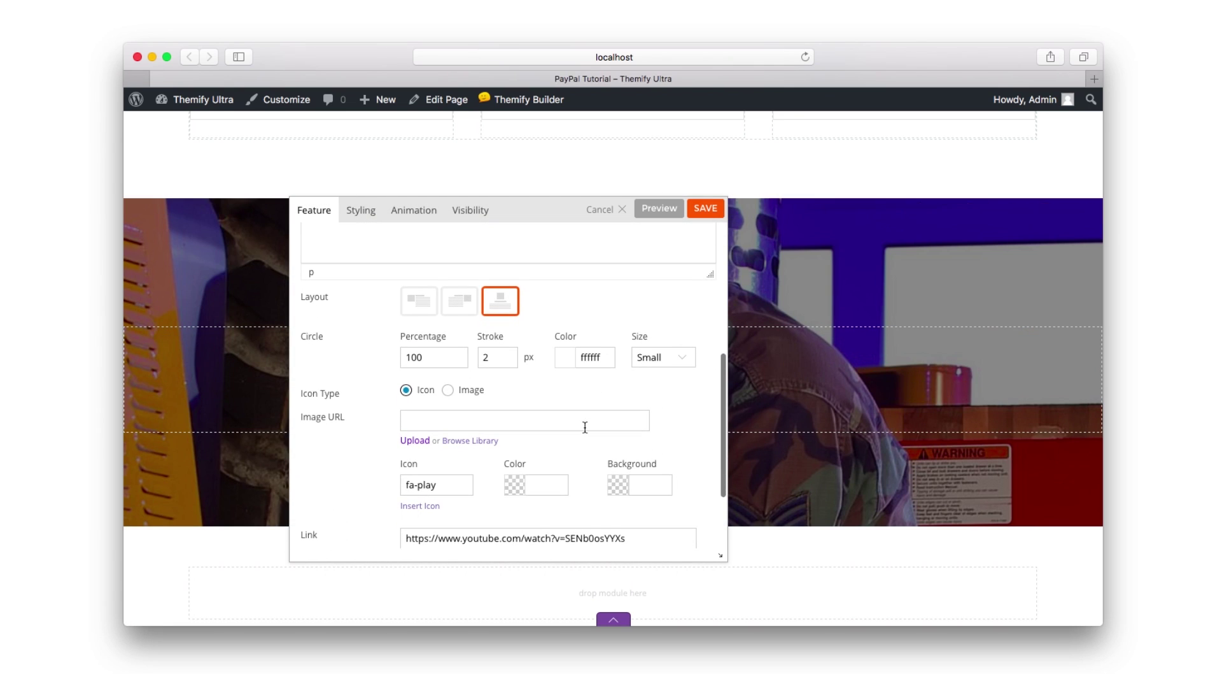
{"action": "left_click", "coordinate": [517, 459]}
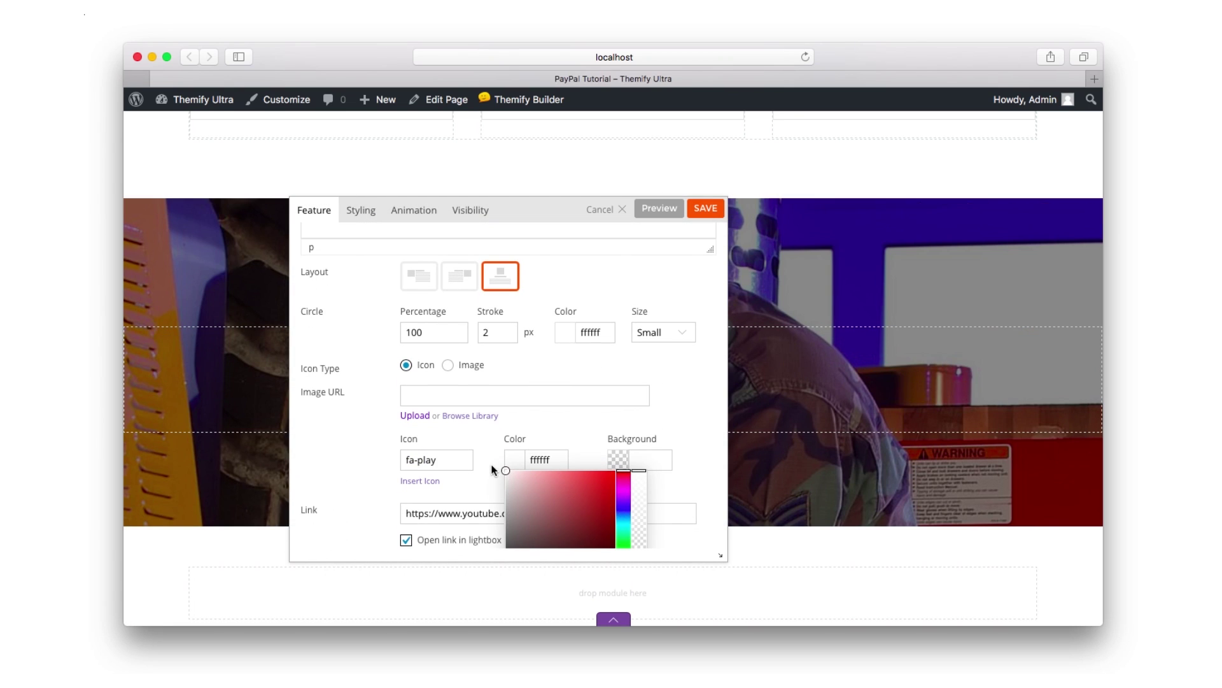
{"action": "left_click", "coordinate": [704, 219]}
{"action": "scroll", "coordinate": [806, 244], "scroll_direction": "down", "scroll_amount": 3}
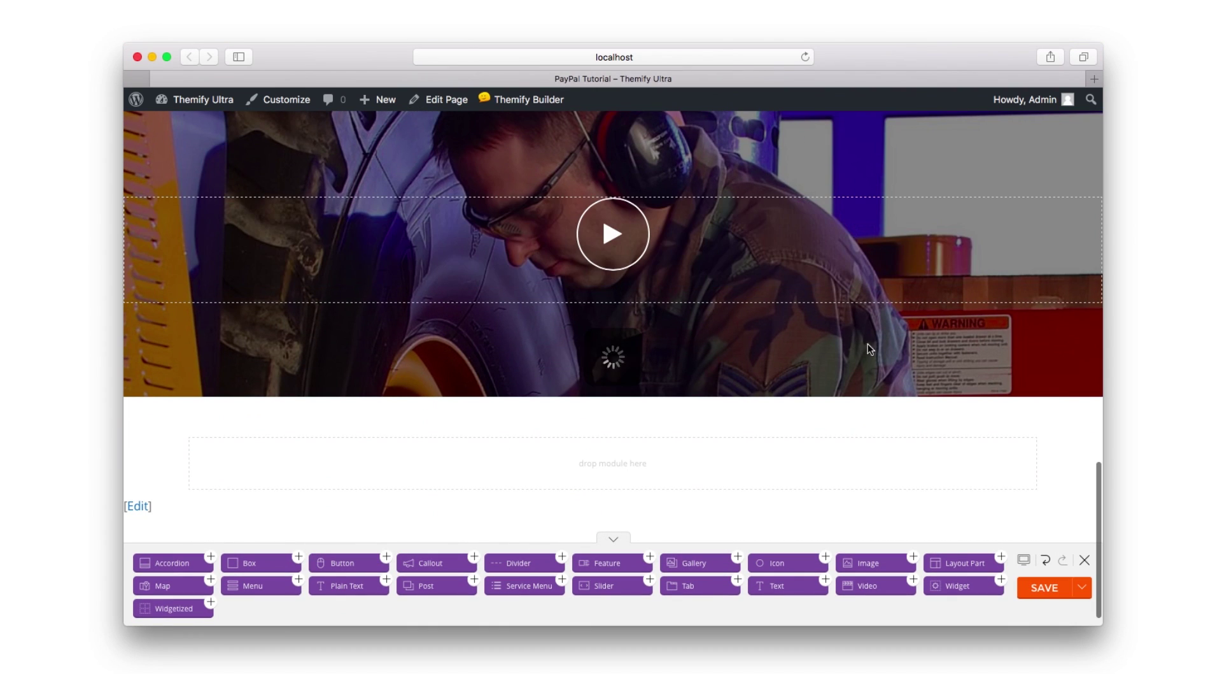
- Give the row below the video separate top and bottom padding of 7%
{"action": "left_click", "coordinate": [1029, 409]}
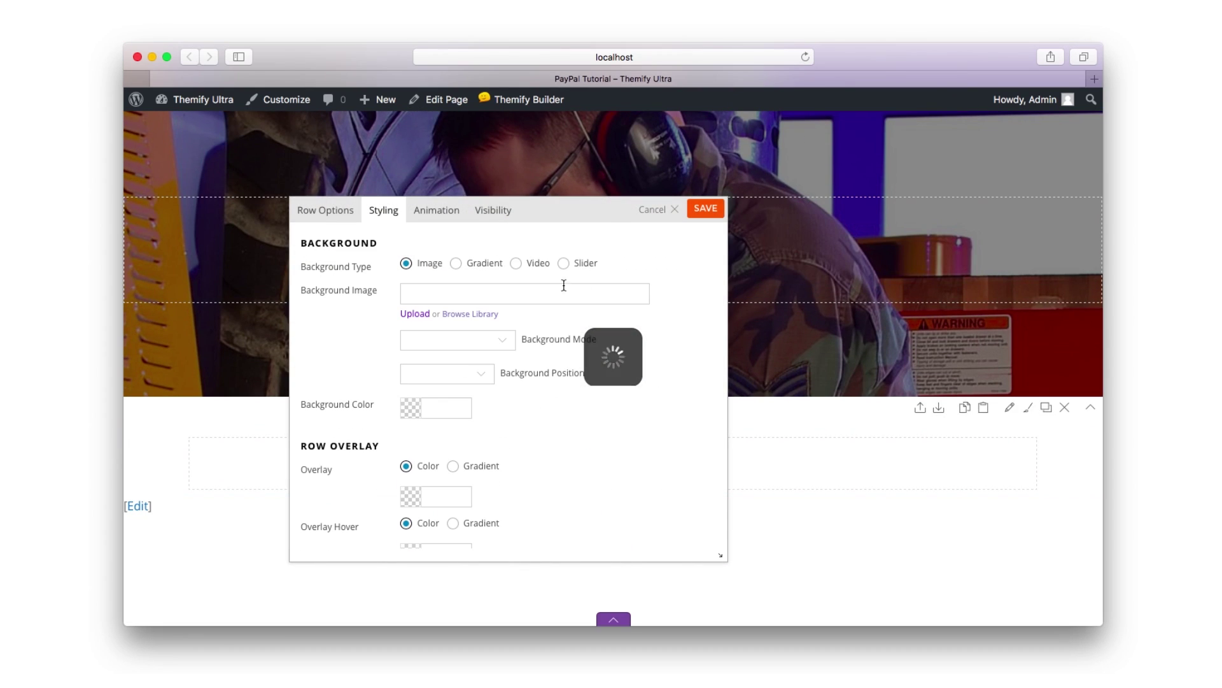
{"action": "scroll", "coordinate": [562, 280], "scroll_direction": "down", "scroll_amount": 1}
{"action": "scroll", "coordinate": [500, 273], "scroll_direction": "down", "scroll_amount": 5}
{"action": "scroll", "coordinate": [519, 297], "scroll_direction": "down", "scroll_amount": 5}
{"action": "scroll", "coordinate": [518, 298], "scroll_direction": "down", "scroll_amount": 2}
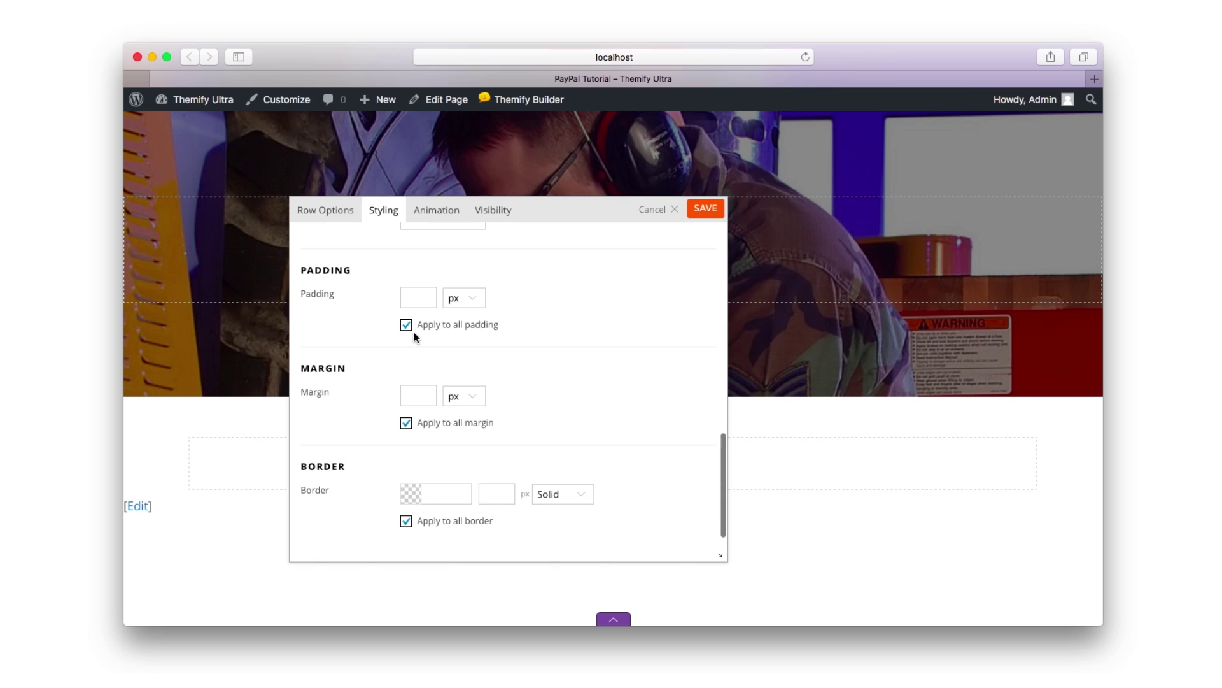
{"action": "left_click", "coordinate": [407, 324]}
{"action": "left_click", "coordinate": [459, 296]}
{"action": "left_click", "coordinate": [455, 335]}
{"action": "left_click", "coordinate": [463, 366]}
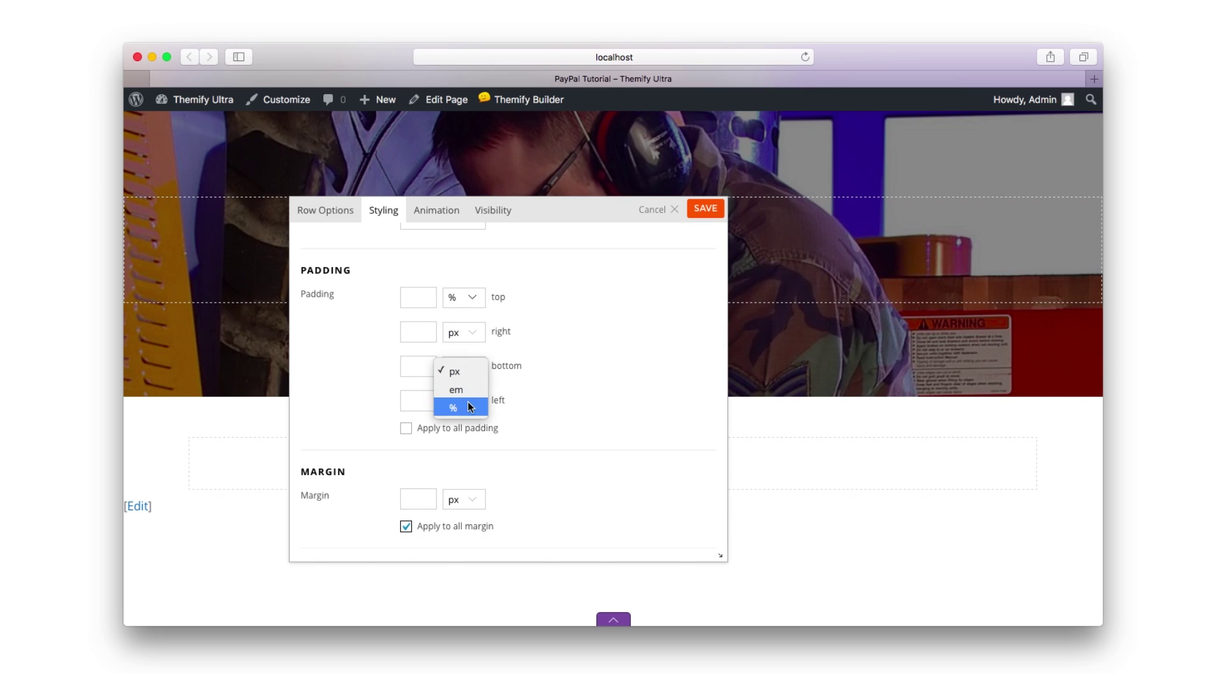
{"action": "left_click", "coordinate": [454, 406]}
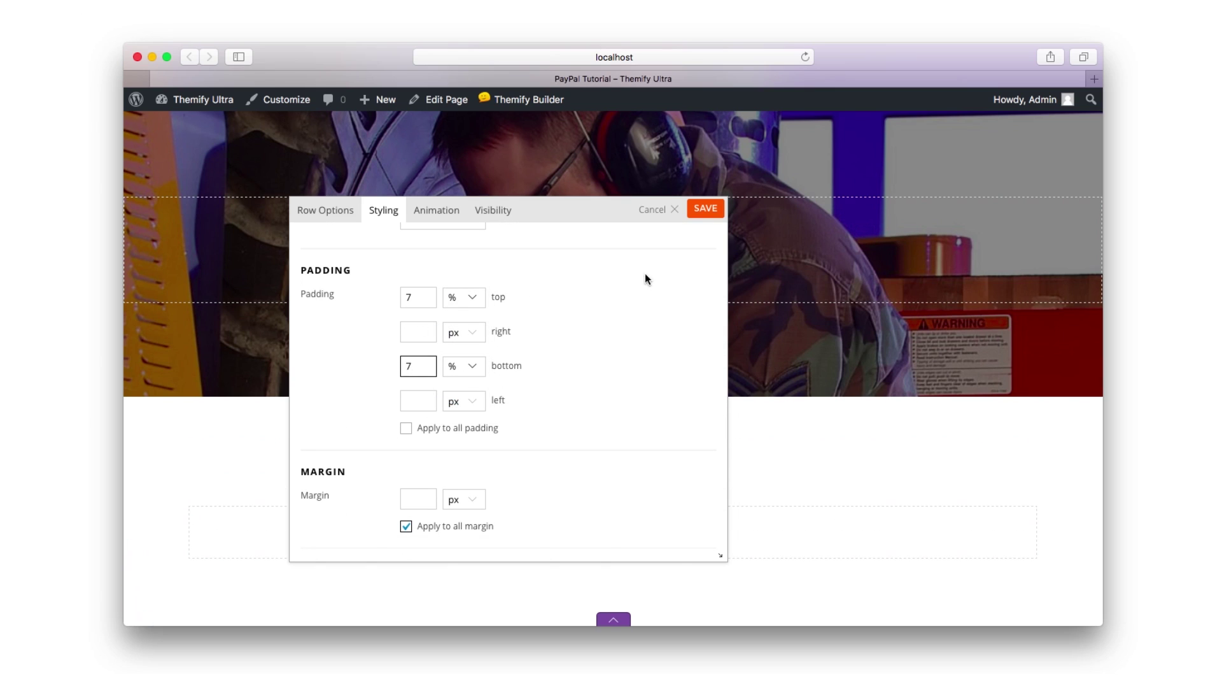
{"action": "left_click", "coordinate": [705, 211]}
{"action": "scroll", "coordinate": [698, 225], "scroll_direction": "down", "scroll_amount": 3}
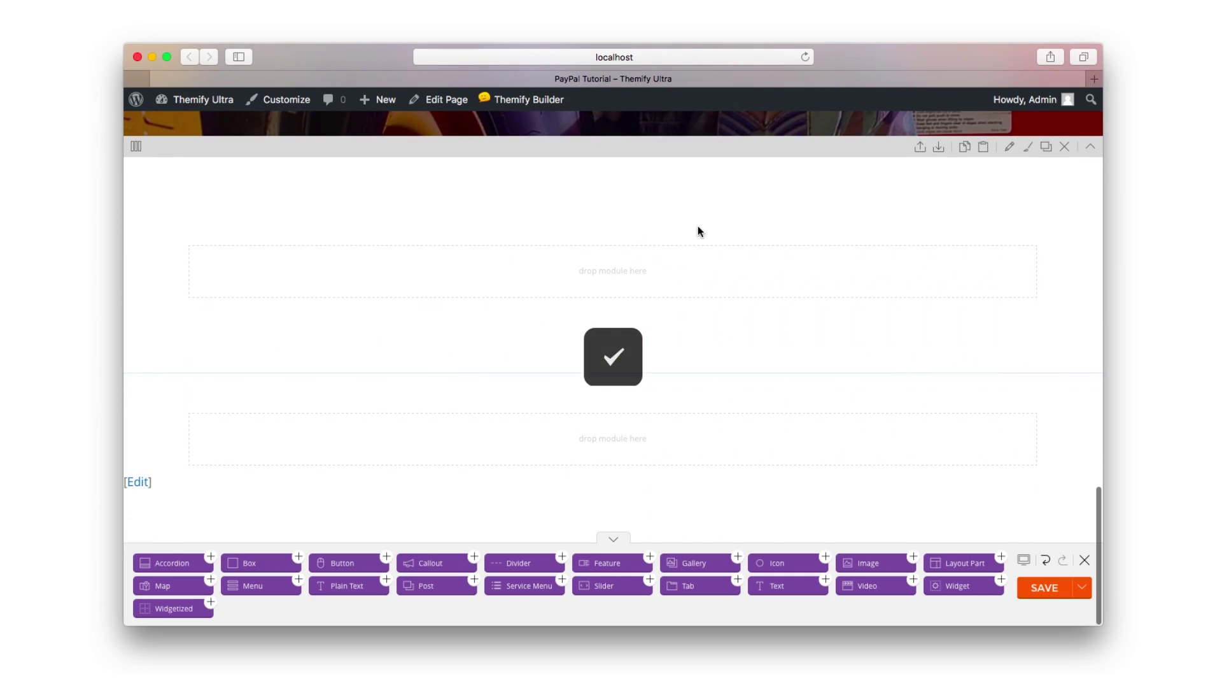
- Add a text module with the pasted 'Add PayPal to your checkout.' HTML
{"action": "left_click_drag", "start_coordinate": [777, 585], "coordinate": [358, 277]}
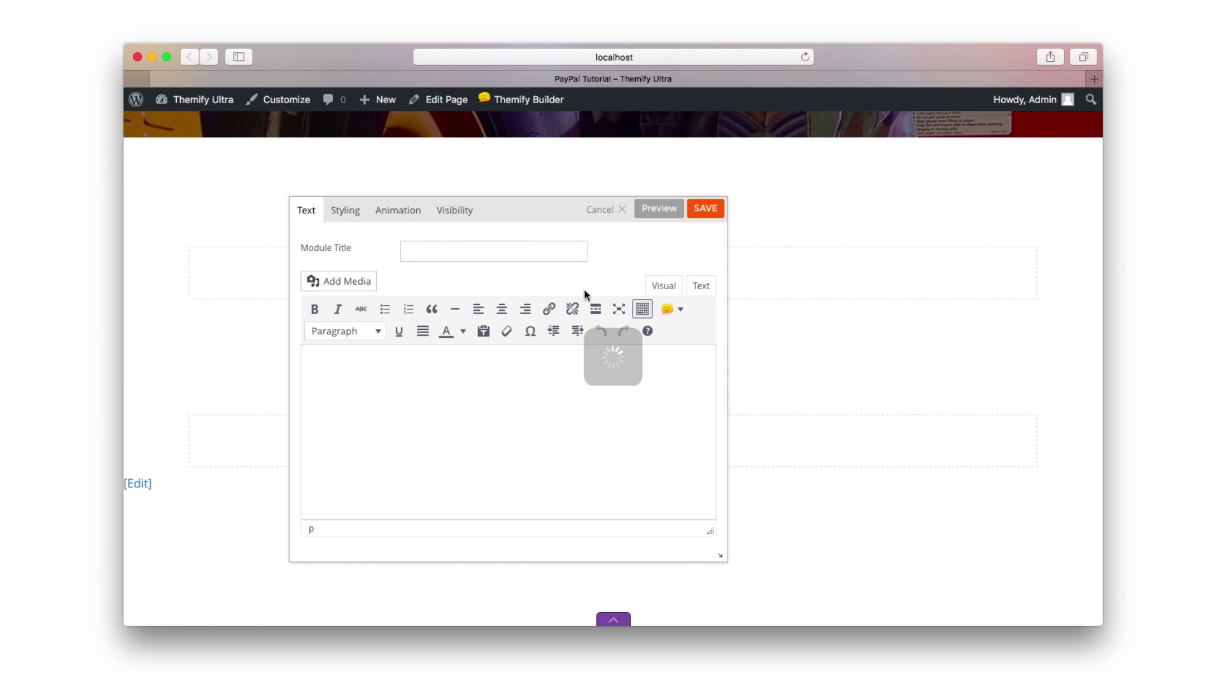
{"action": "left_click", "coordinate": [701, 287]}
{"action": "type", "text": "<h3 style=\"text-align: left;\">Add PayPal to your checkout.</h3> <p style=\"text-align: left;\">When you add PayPal button to your existing payment solution, you give your customers a faster, safer way to pay.In a few easy steps, they can speed through checkout using their PayPal account to pay with PayPal balance, bank account, credit card or Visa Debit card.  <a href=\"http://themify.me/\">Learn more about Express Checkout</a></p>"}
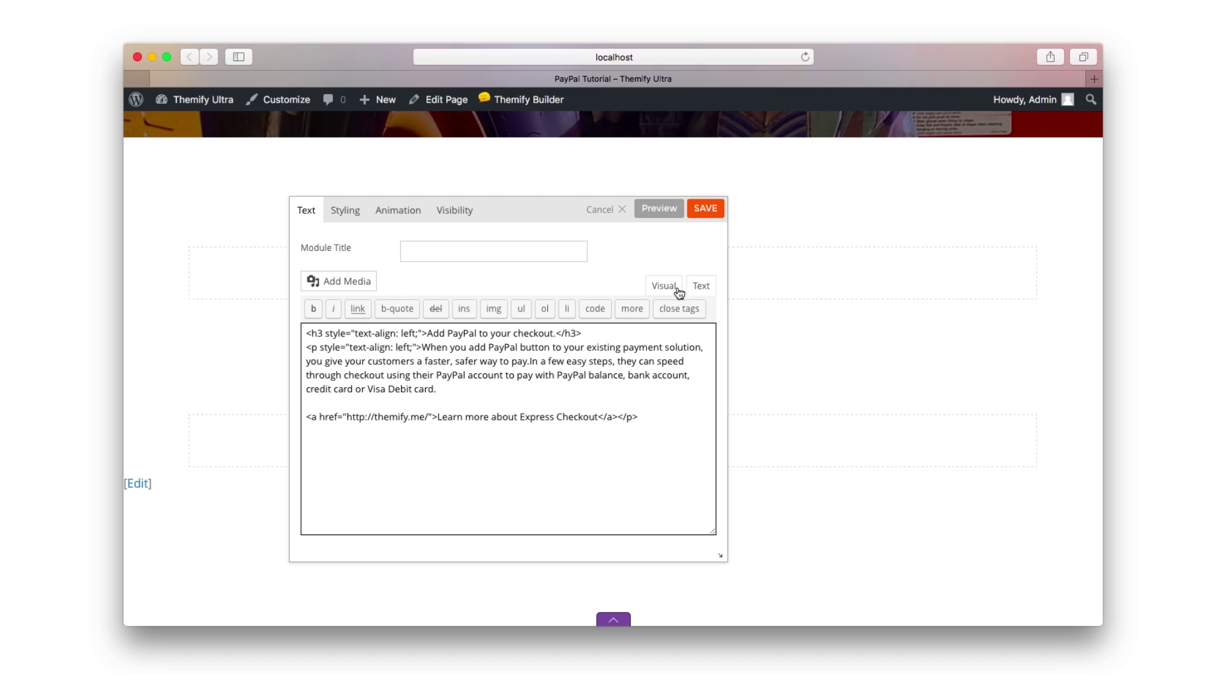
{"action": "left_click", "coordinate": [666, 286]}
{"action": "left_click", "coordinate": [705, 211]}
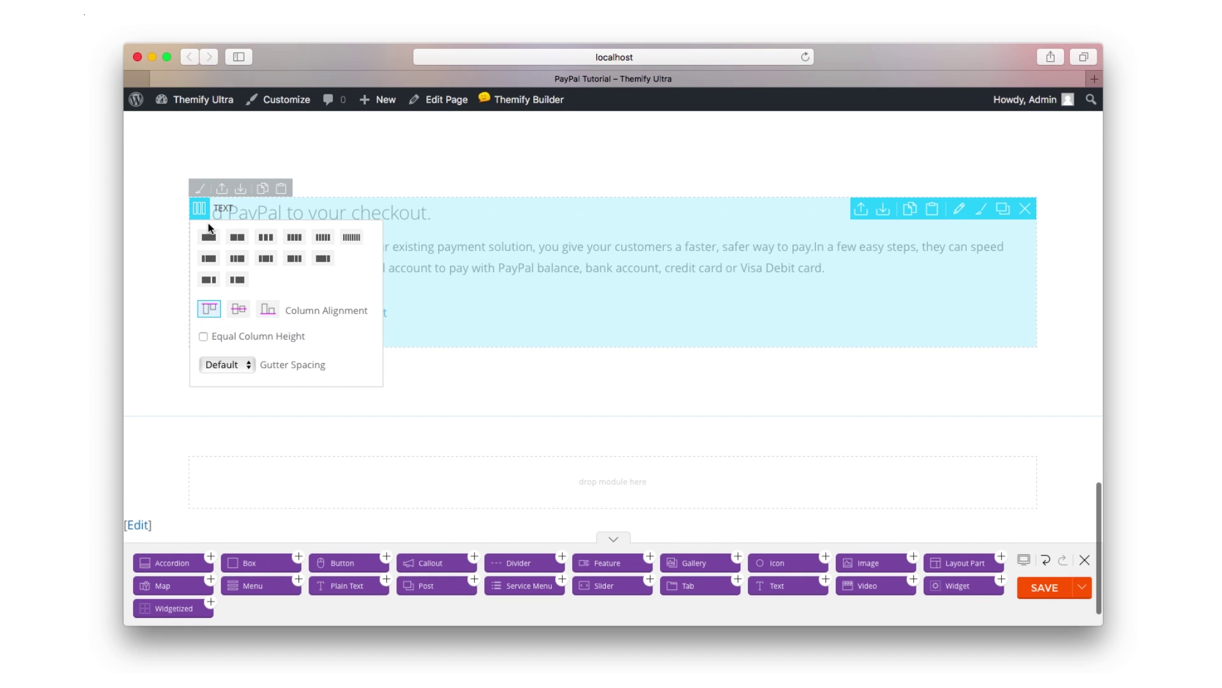
- Split the row into two columns and add the monitor.png image, 560 wide, on the right
{"action": "left_click", "coordinate": [238, 238]}
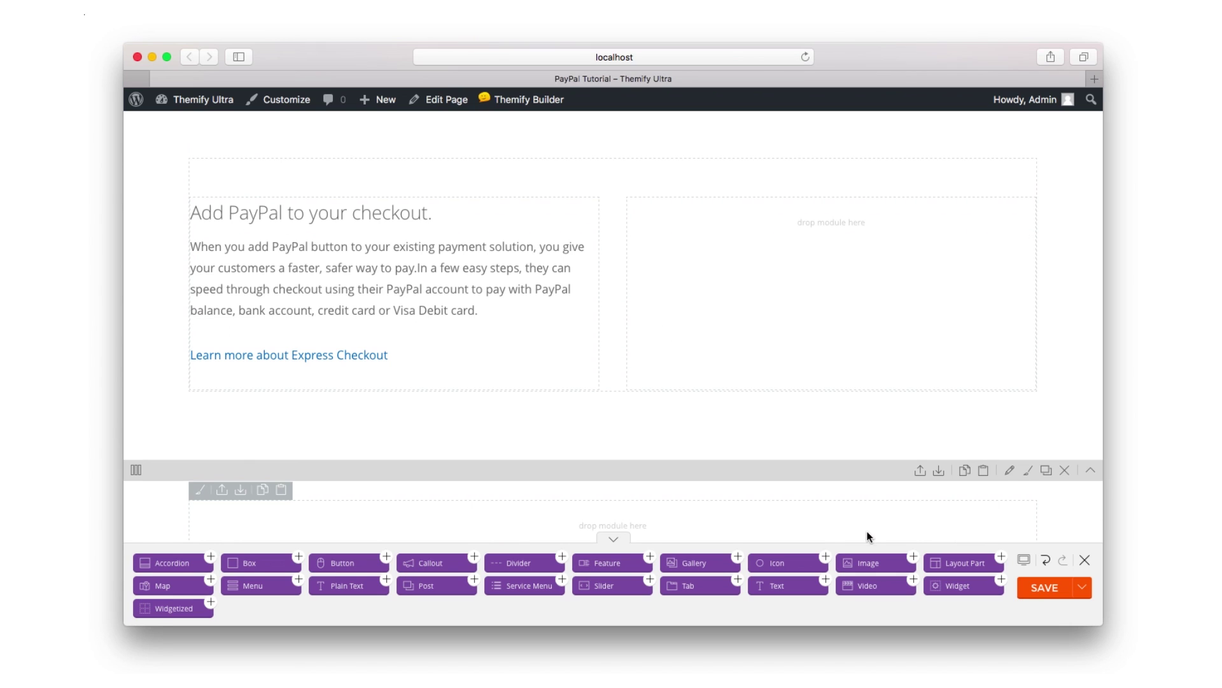
{"action": "left_click_drag", "start_coordinate": [867, 563], "coordinate": [808, 237]}
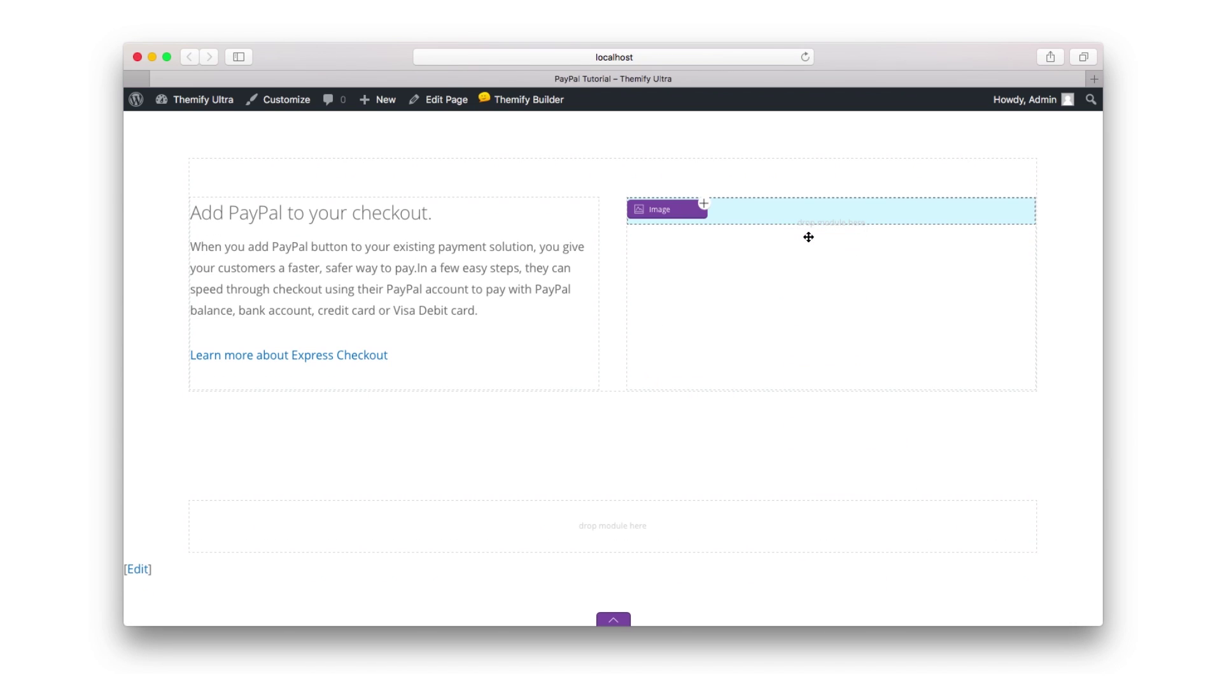
{"action": "left_click", "coordinate": [530, 326]}
{"action": "key", "text": "super+v"}
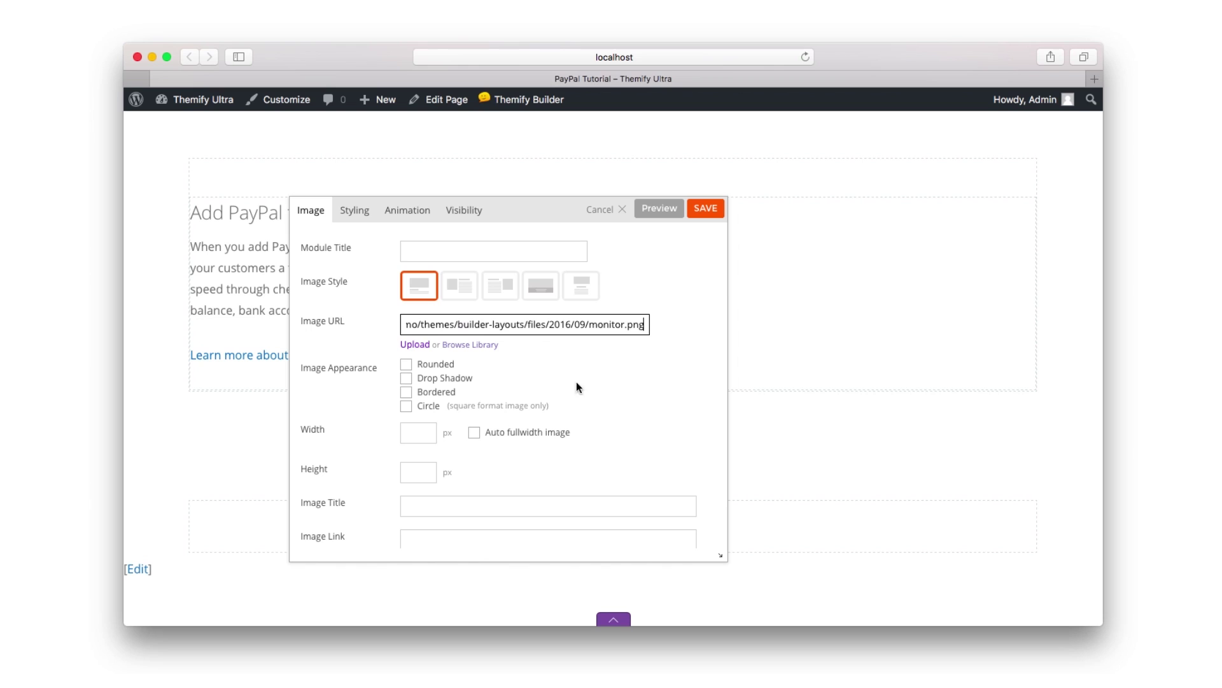
{"action": "left_click", "coordinate": [418, 437]}
{"action": "type", "text": "560"}
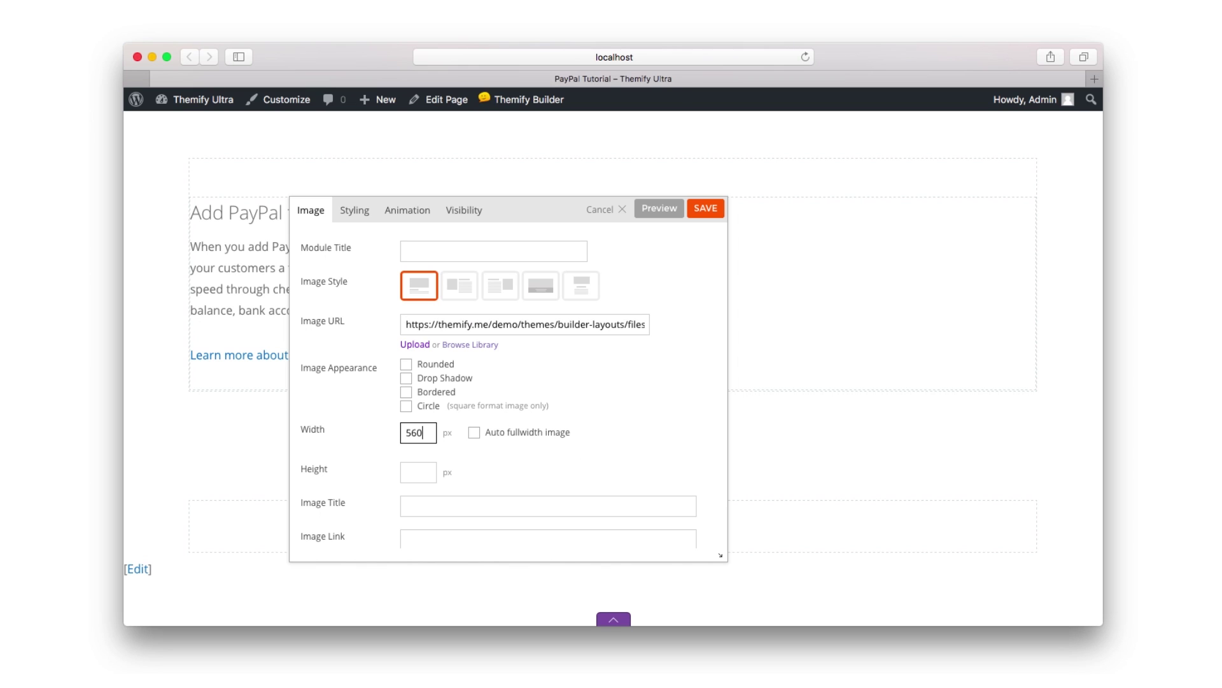
{"action": "left_click", "coordinate": [708, 210]}
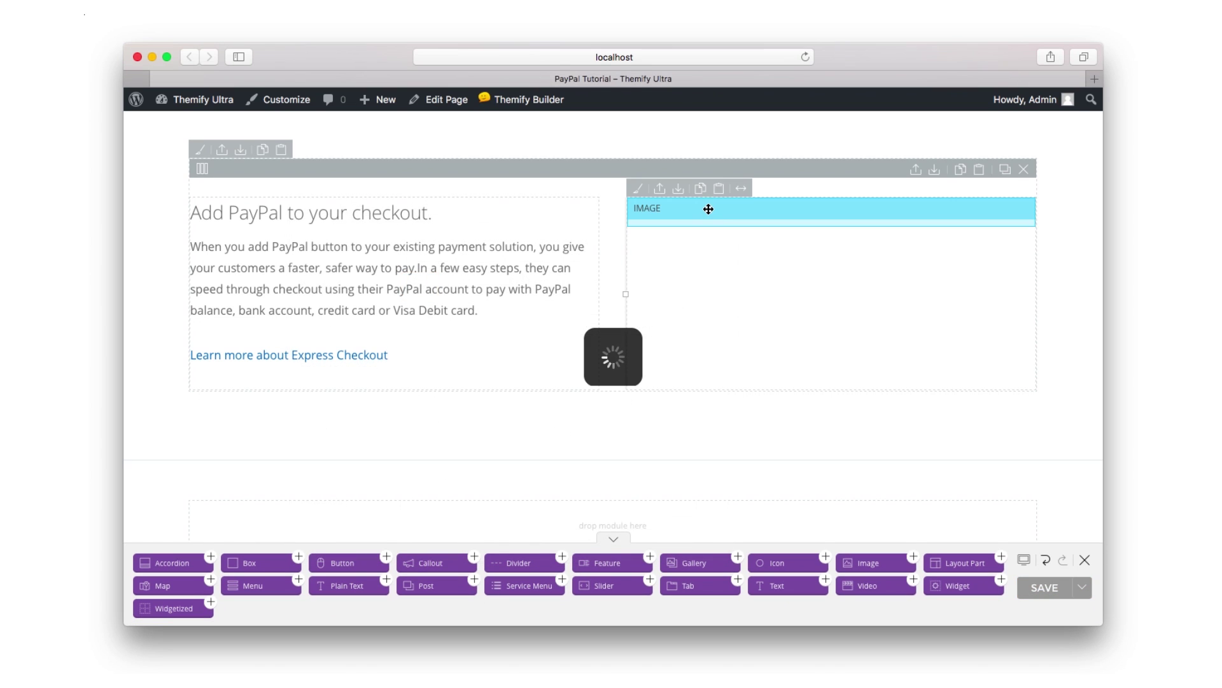
{"action": "scroll", "coordinate": [615, 296], "scroll_direction": "down", "scroll_amount": 3}
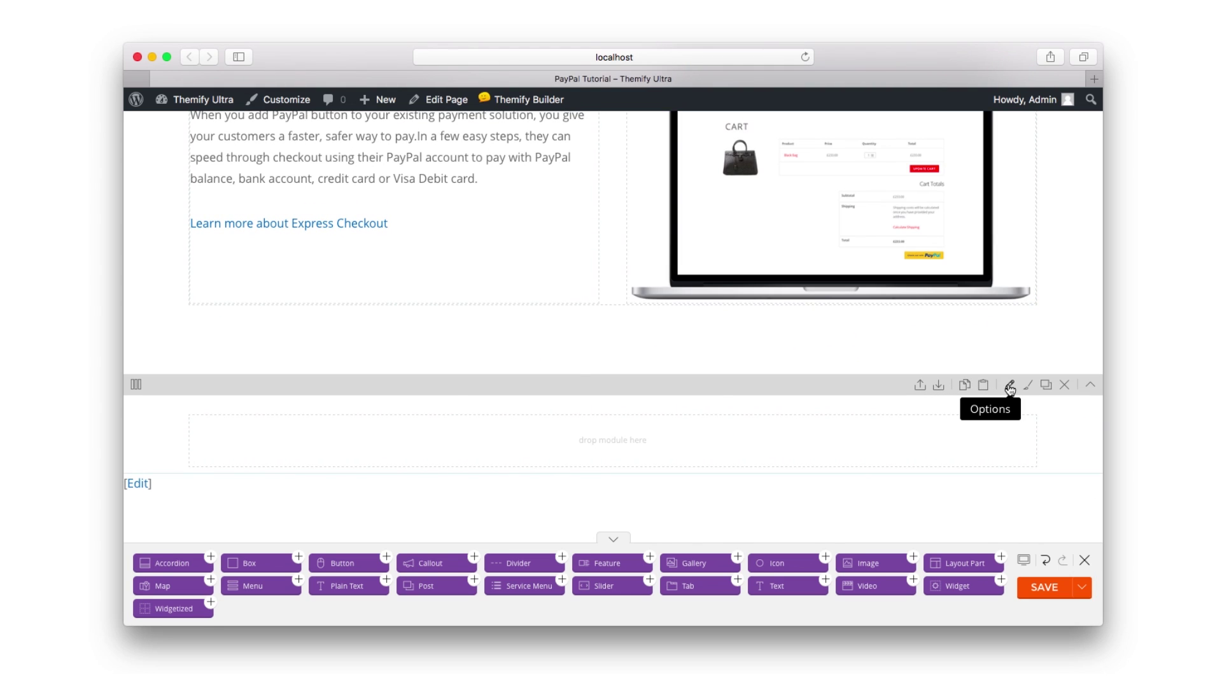
- Give the empty row a circular radial gradient background from #0096DD to #003993
{"action": "left_click", "coordinate": [1010, 387]}
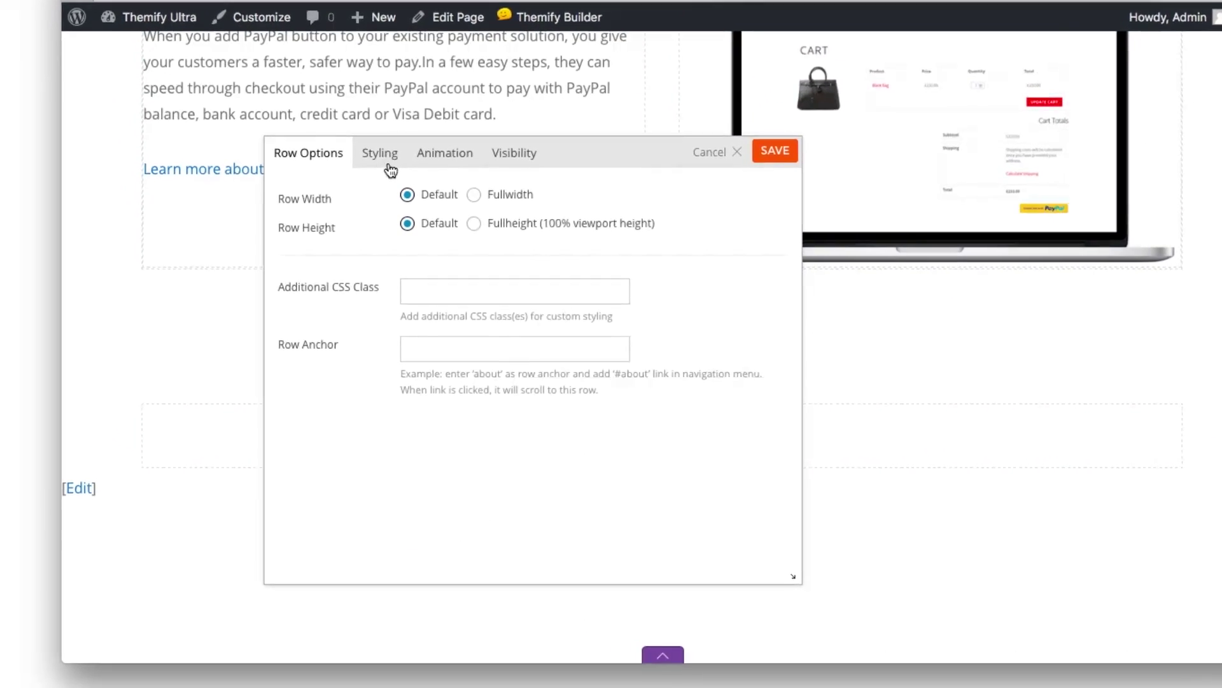
{"action": "left_click", "coordinate": [382, 158]}
{"action": "left_click", "coordinate": [487, 161]}
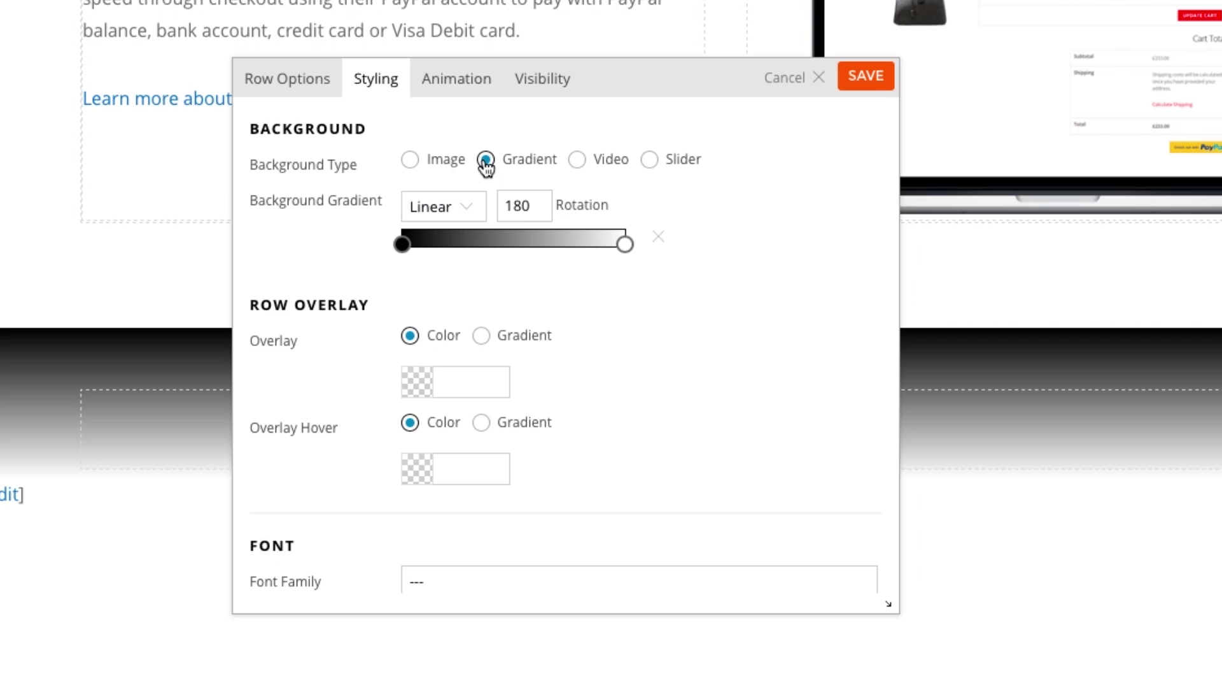
{"action": "left_click", "coordinate": [466, 204]}
{"action": "left_click", "coordinate": [456, 240]}
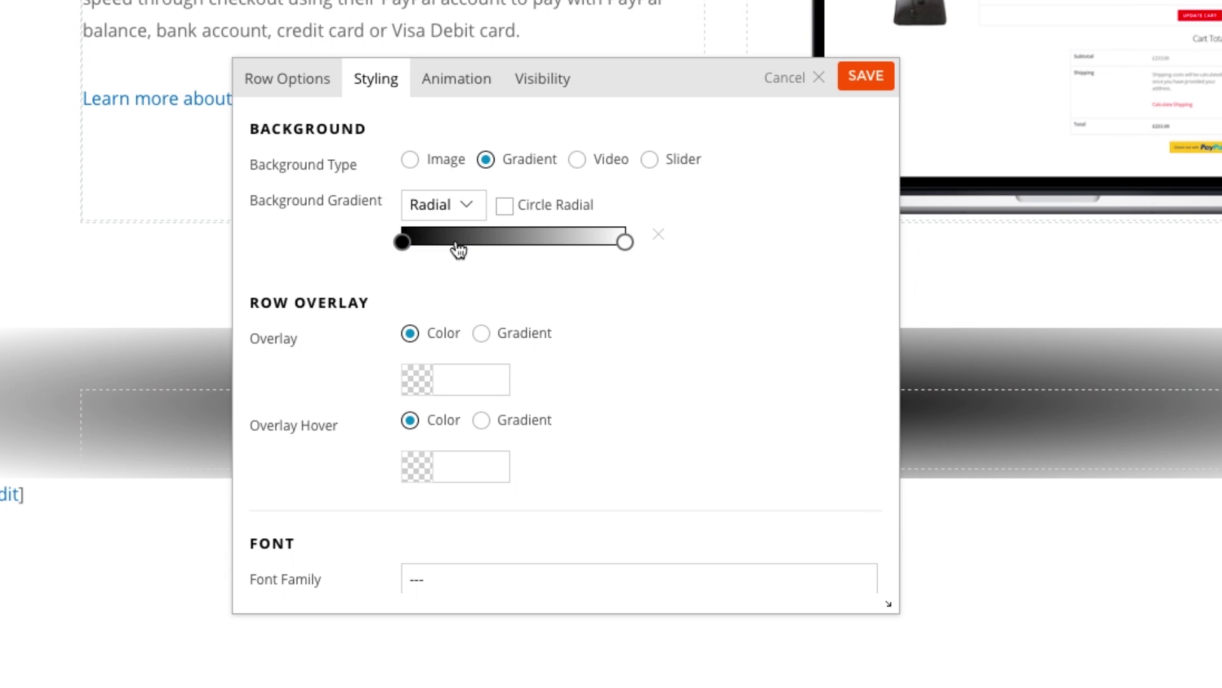
{"action": "left_click", "coordinate": [505, 208]}
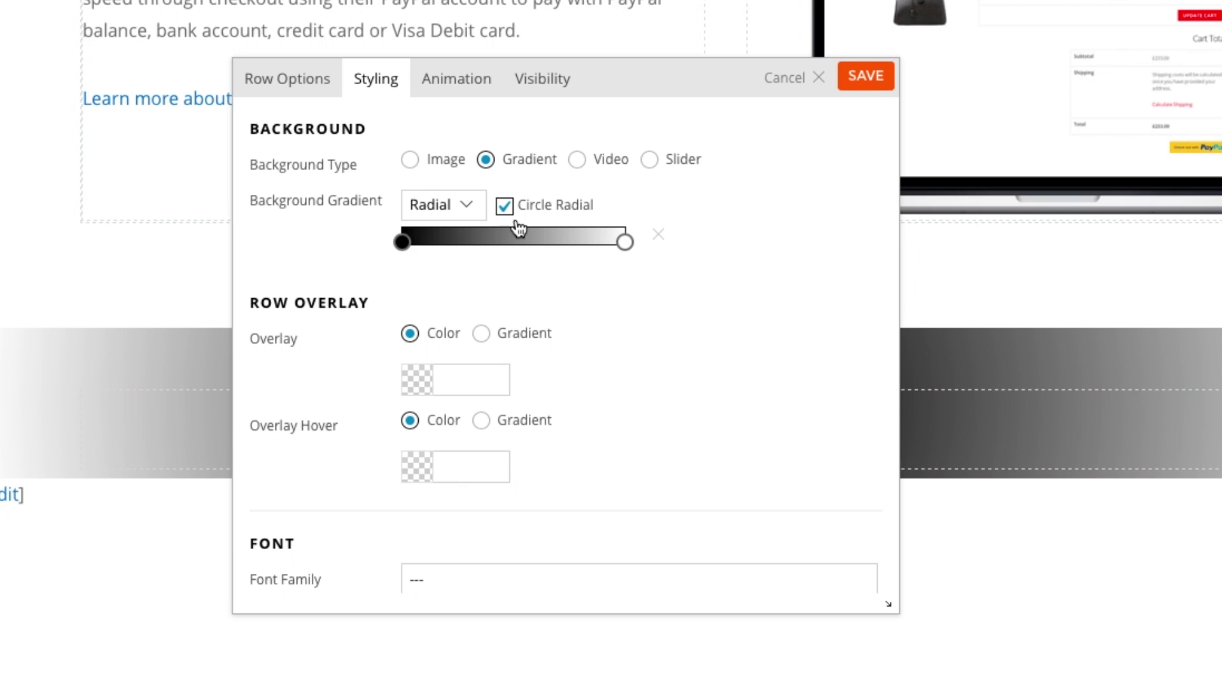
{"action": "left_click", "coordinate": [403, 244]}
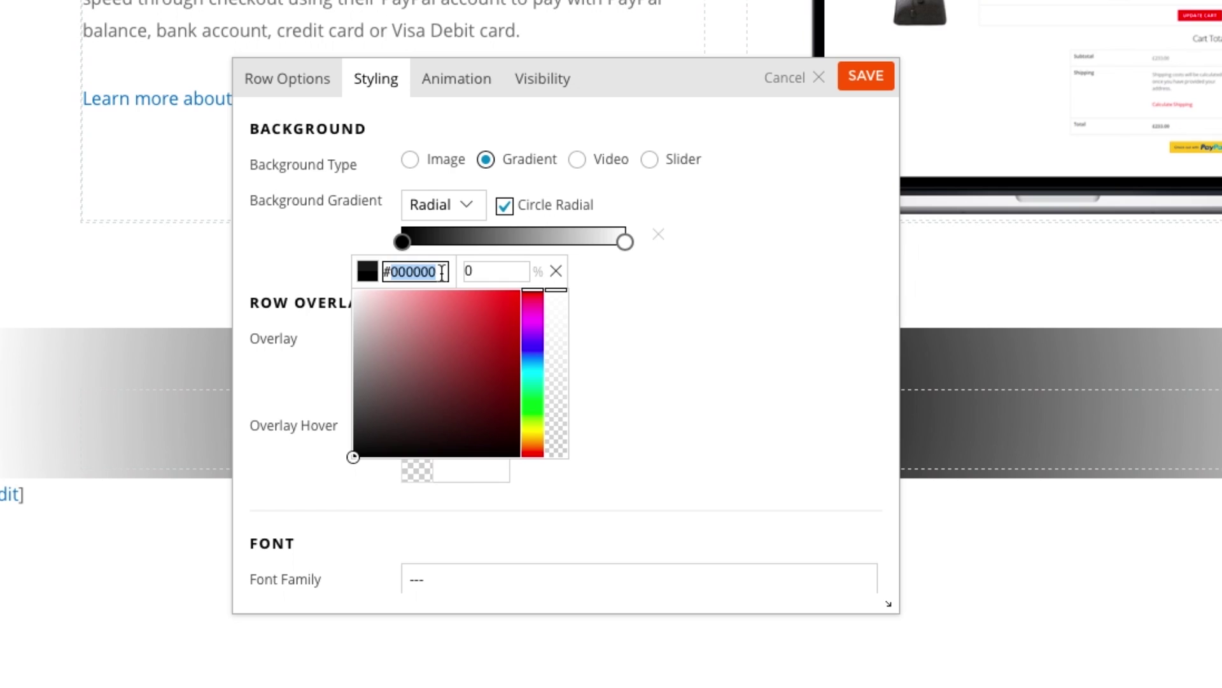
{"action": "type", "text": "#0096DD"}
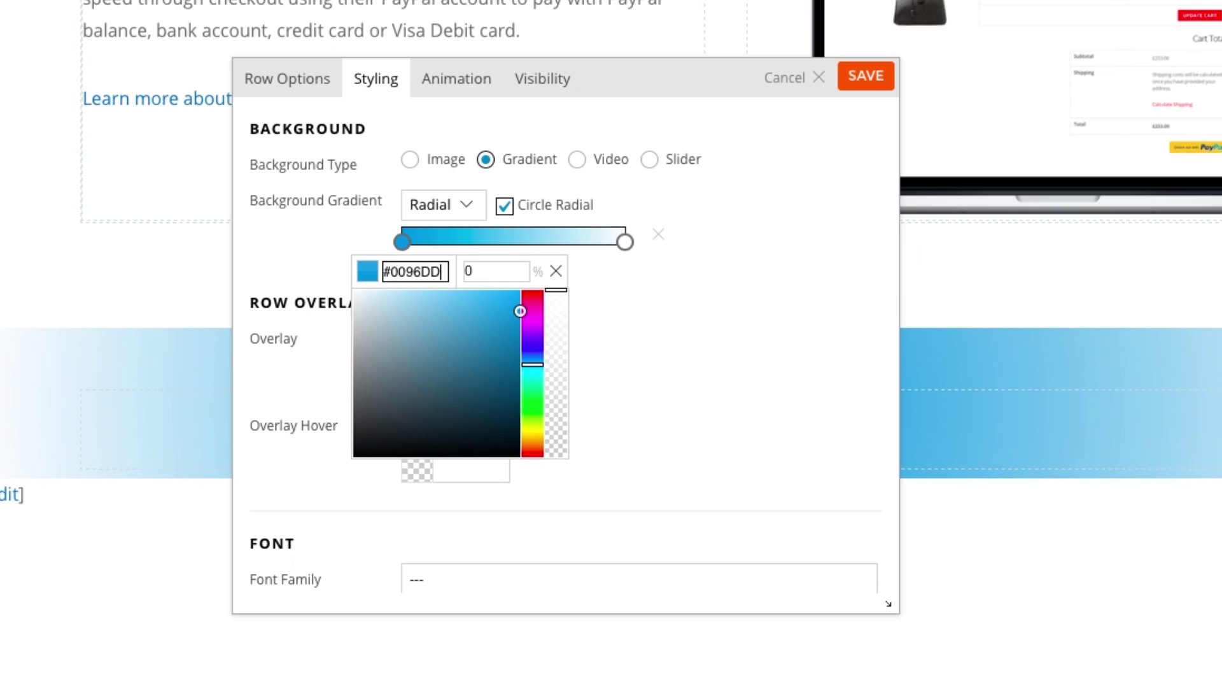
{"action": "left_click", "coordinate": [625, 240]}
{"action": "type", "text": "003"}
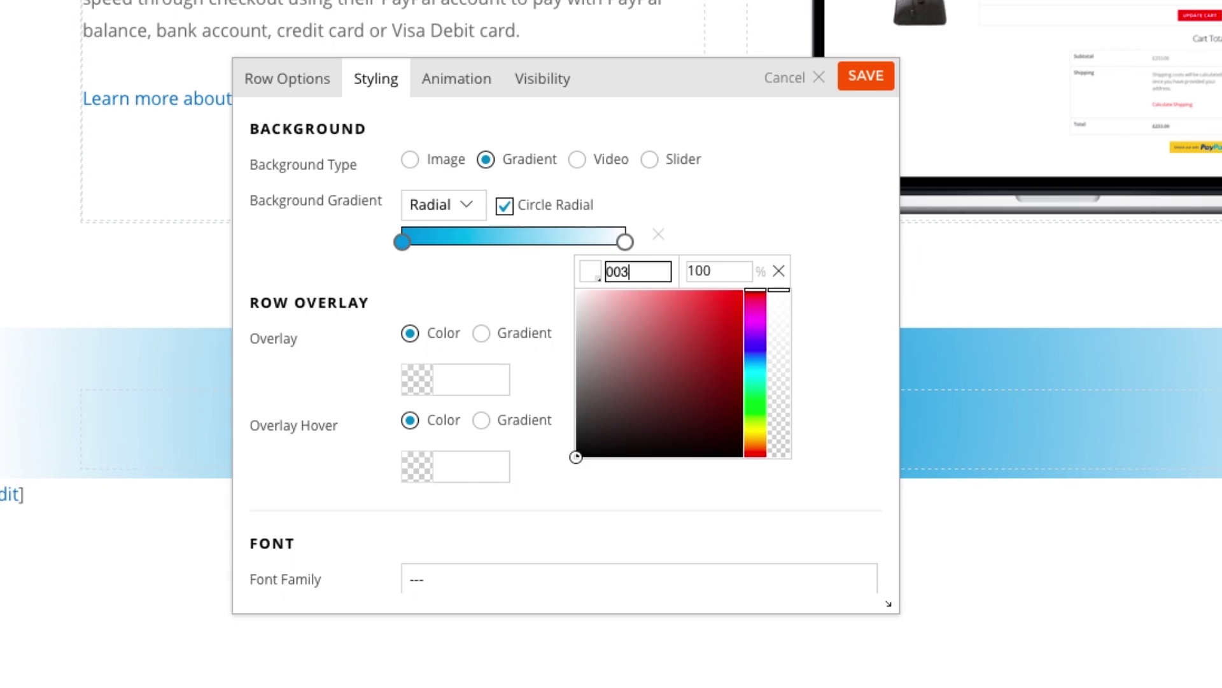
{"action": "type", "text": "993"}
{"action": "key", "text": "Tab"}
{"action": "type", "text": "98"}
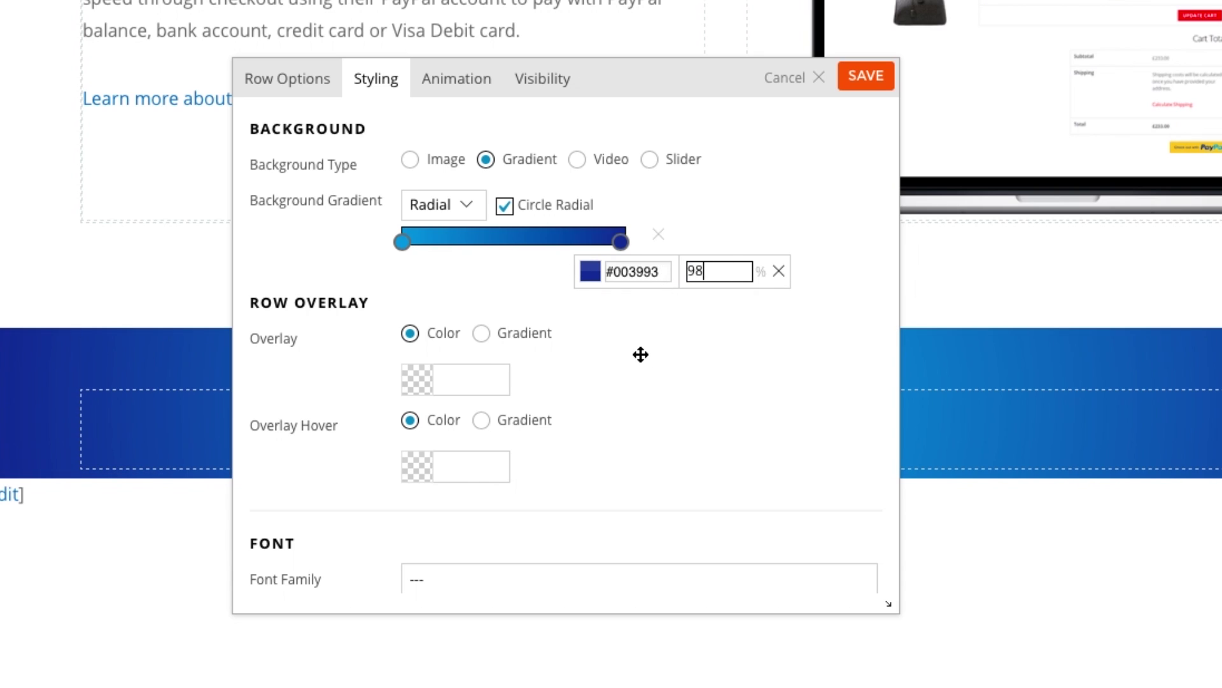
{"action": "scroll", "coordinate": [641, 354], "scroll_direction": "down", "scroll_amount": 3}
{"action": "scroll", "coordinate": [525, 363], "scroll_direction": "down", "scroll_amount": 3}
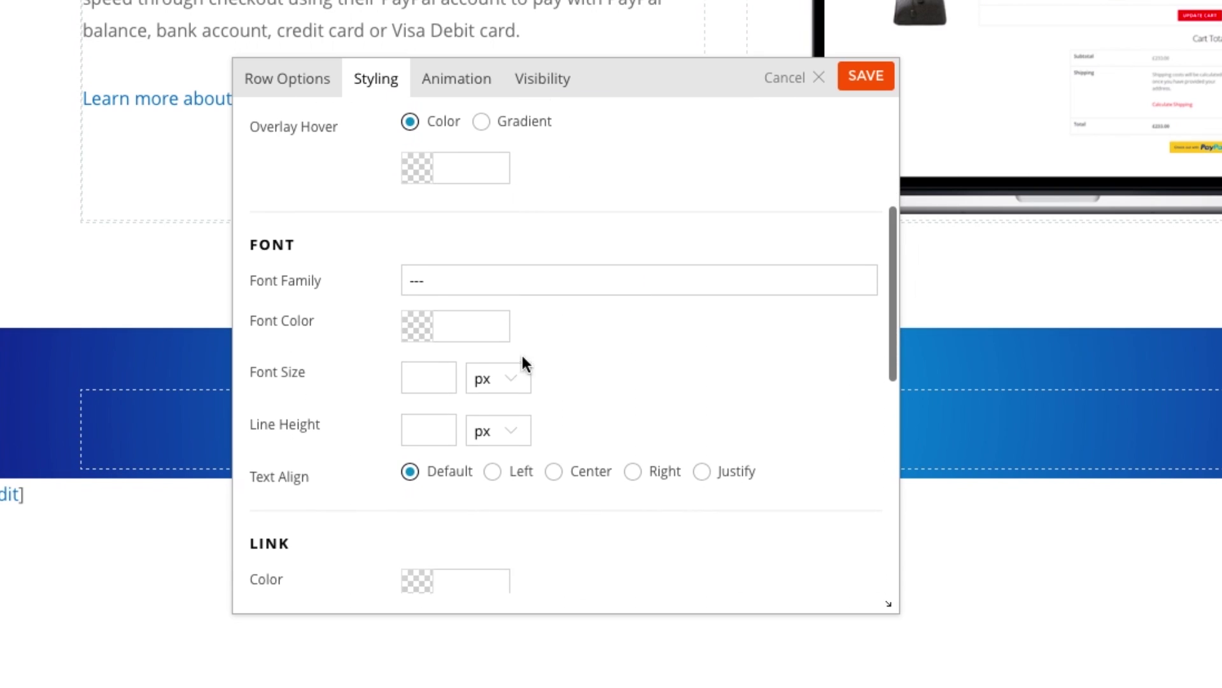
- Make the row's text white and centred, with 6% top and bottom margins
{"action": "left_click", "coordinate": [456, 325]}
{"action": "left_click_drag", "start_coordinate": [459, 382], "coordinate": [371, 323]}
{"action": "left_click", "coordinate": [690, 343]}
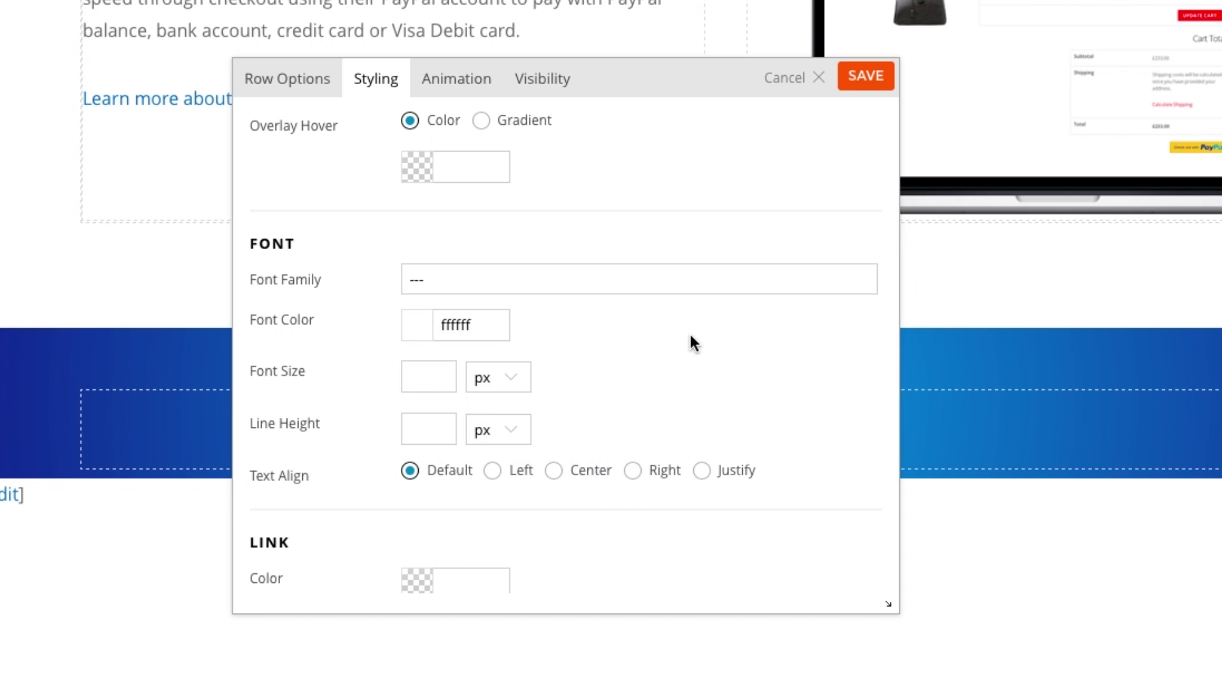
{"action": "scroll", "coordinate": [691, 343], "scroll_direction": "down", "scroll_amount": 2}
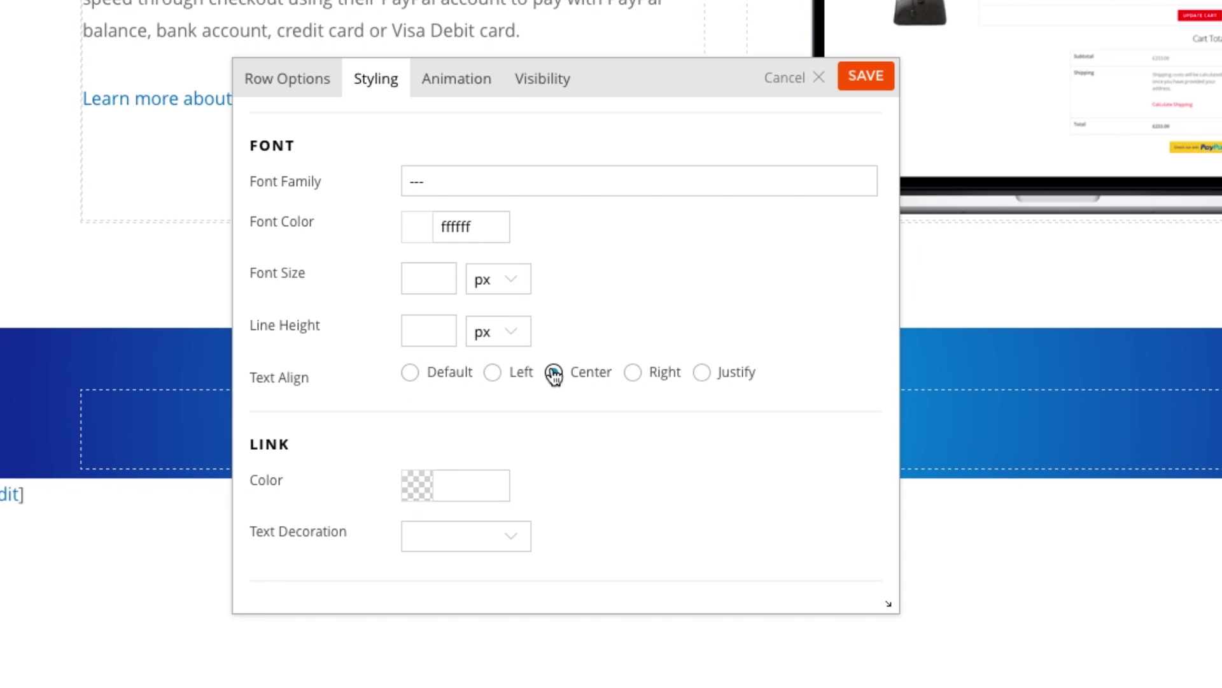
{"action": "scroll", "coordinate": [628, 318], "scroll_direction": "down", "scroll_amount": 3}
{"action": "scroll", "coordinate": [628, 318], "scroll_direction": "down", "scroll_amount": 2}
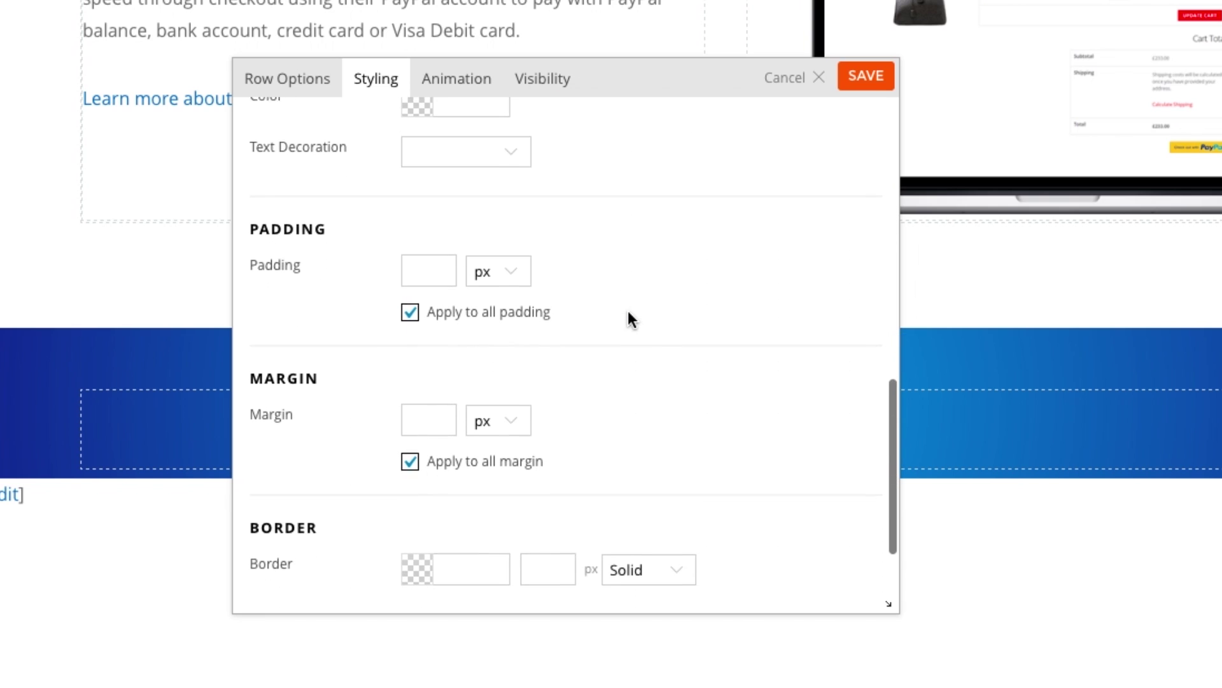
{"action": "left_click", "coordinate": [411, 456]}
{"action": "left_click", "coordinate": [510, 433]}
{"action": "left_click", "coordinate": [490, 475]}
{"action": "left_click", "coordinate": [515, 517]}
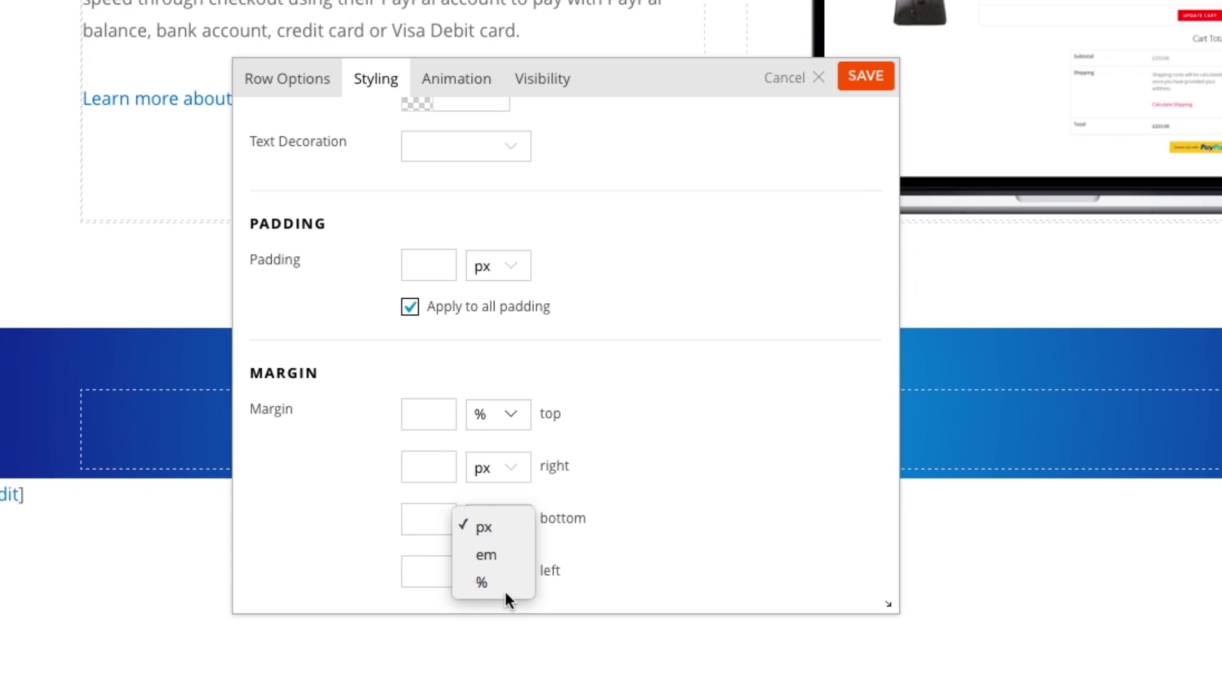
{"action": "left_click", "coordinate": [506, 584]}
{"action": "left_click", "coordinate": [424, 521]}
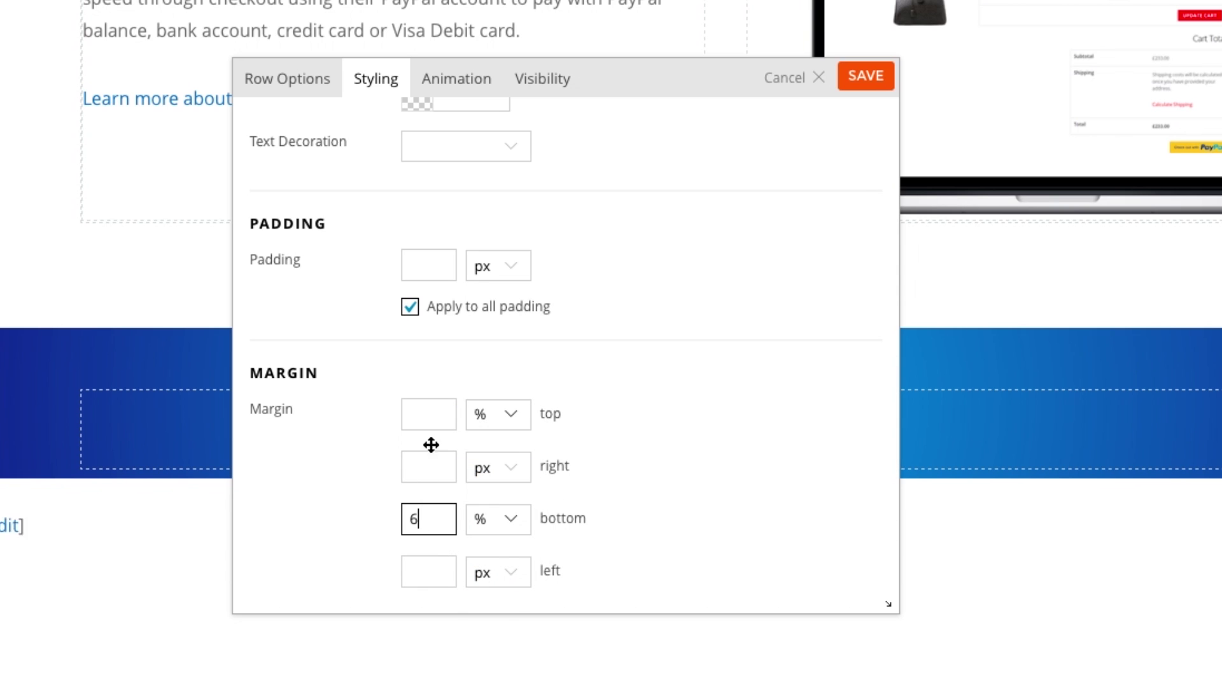
{"action": "type", "text": "6"}
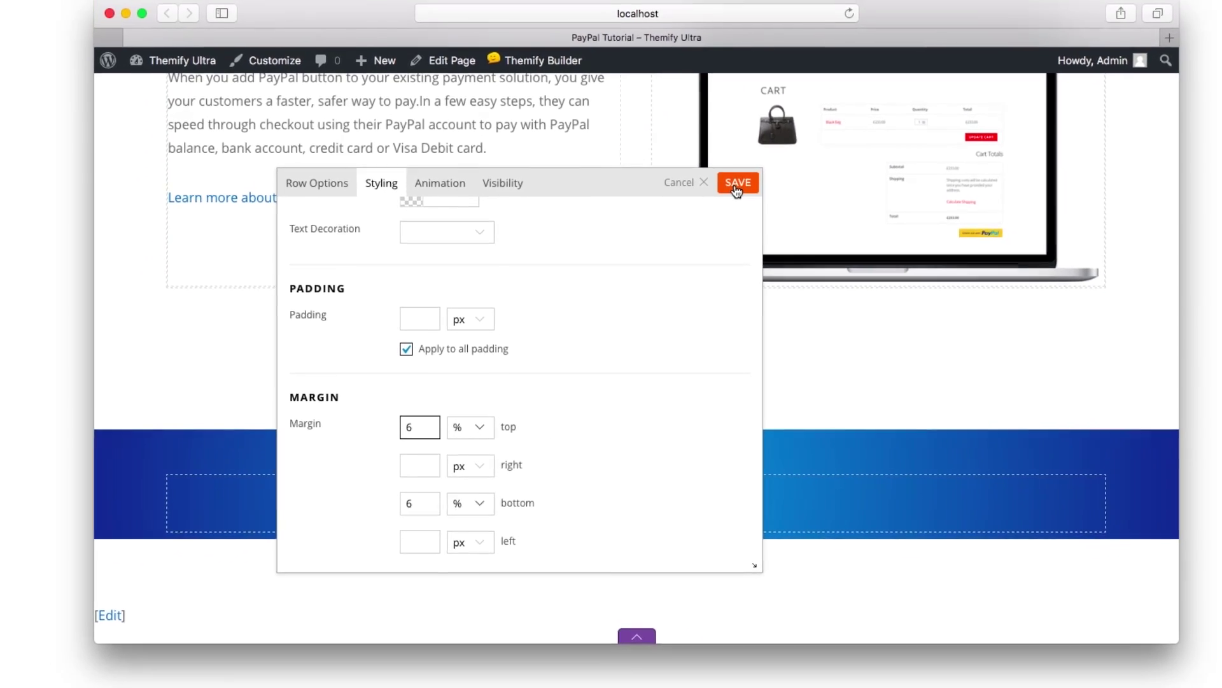
- Save the gradient row styling and duplicate the play-button feature module
{"action": "left_click", "coordinate": [736, 190]}
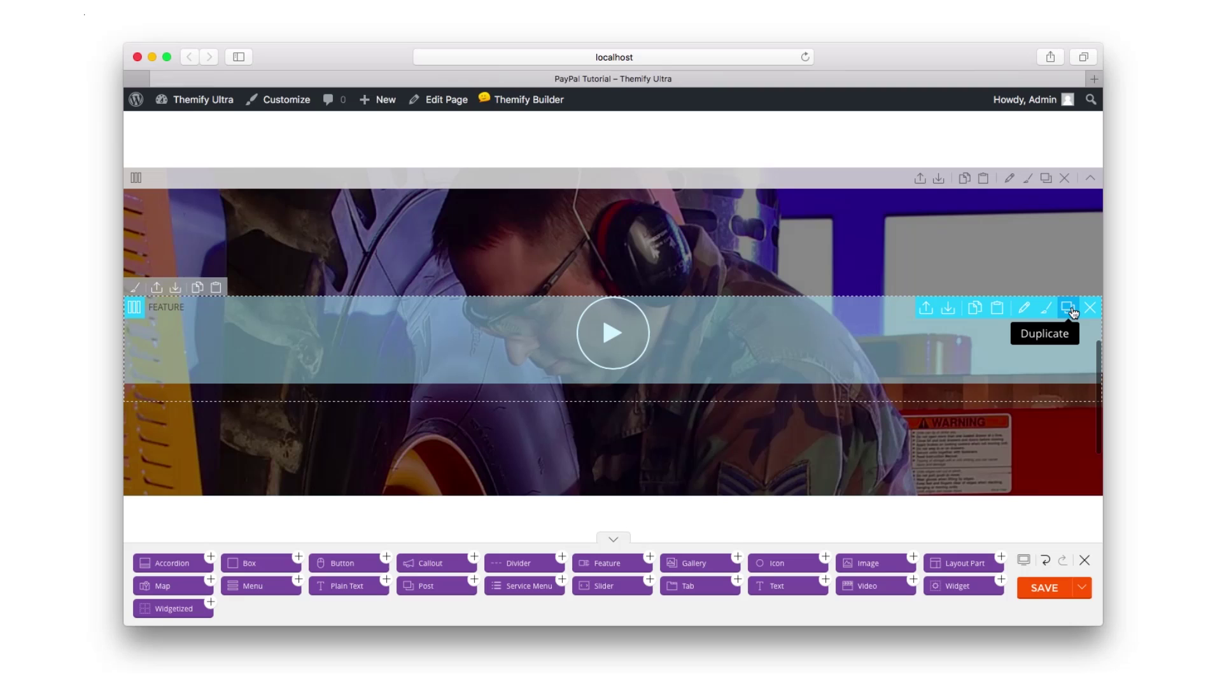
{"action": "left_click", "coordinate": [1069, 307]}
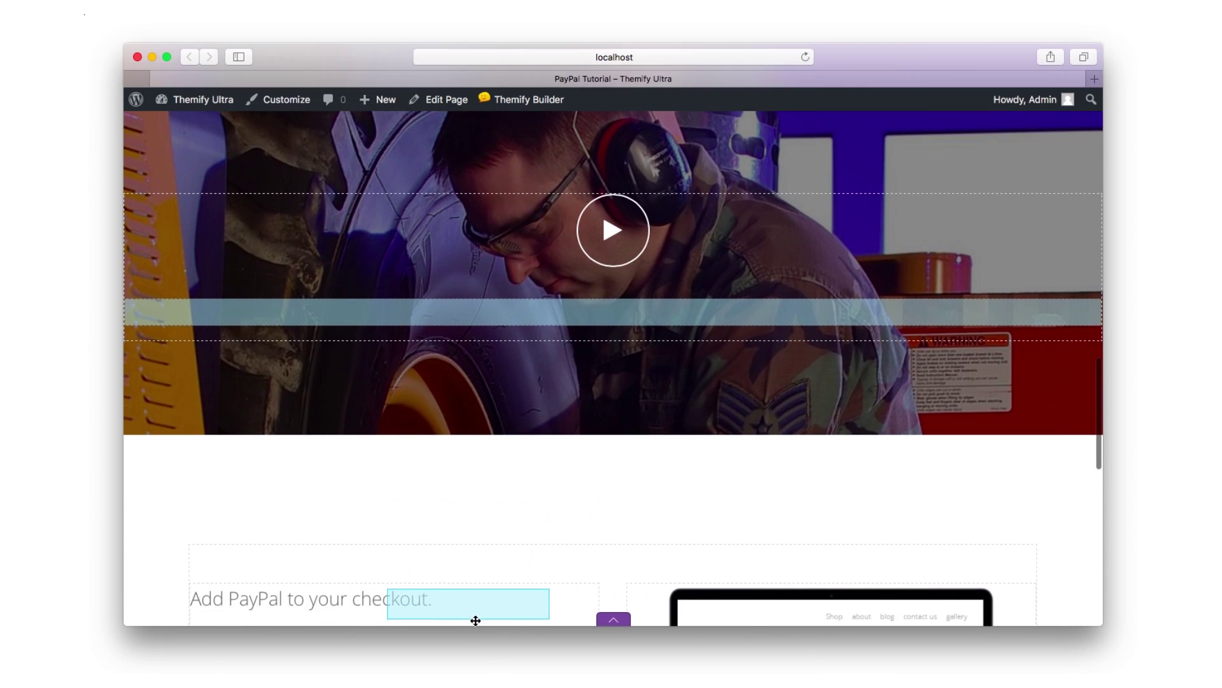
{"action": "left_click_drag", "start_coordinate": [301, 416], "coordinate": [573, 606]}
{"action": "scroll", "coordinate": [566, 511], "scroll_direction": "down", "scroll_amount": 5}
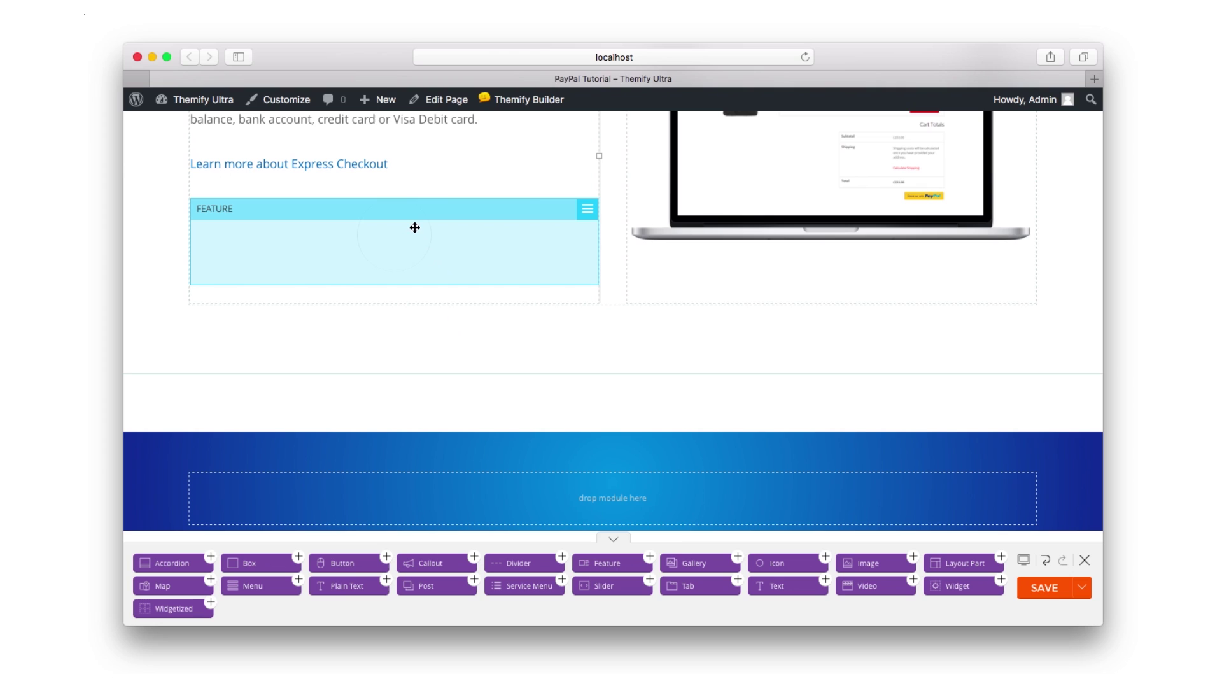
- Move the copied feature into the blue row with an fa-angle-up icon
{"action": "left_click_drag", "start_coordinate": [595, 490], "coordinate": [601, 450]}
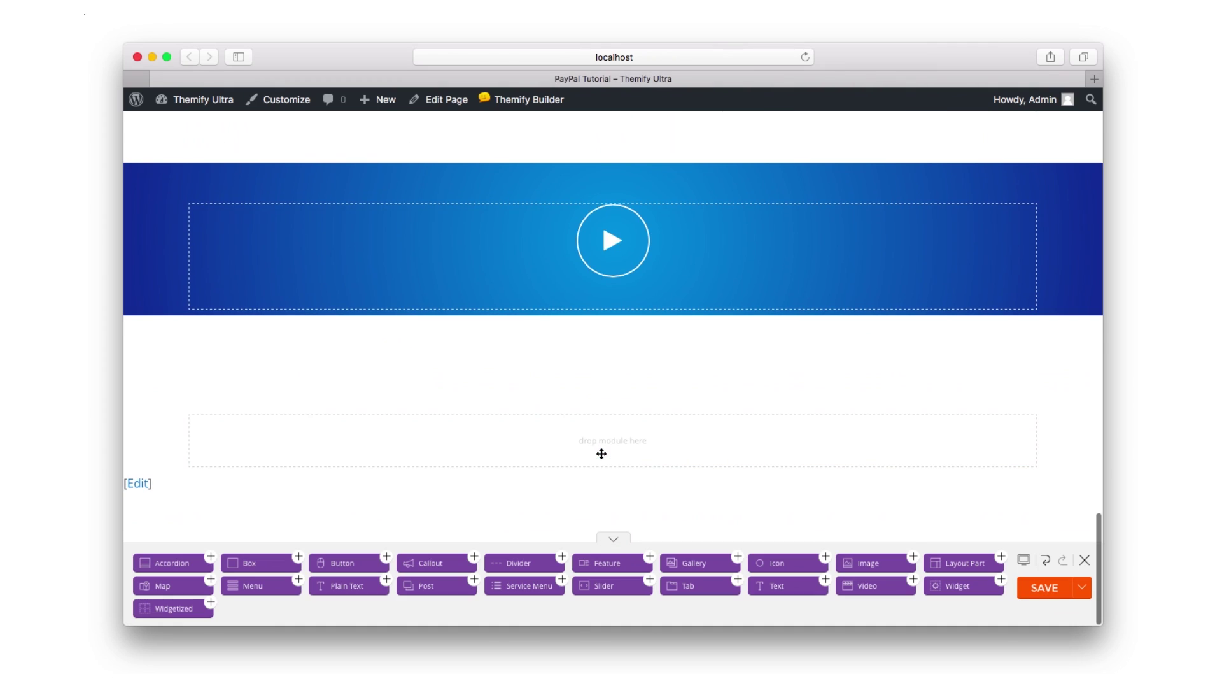
{"action": "left_click", "coordinate": [960, 216]}
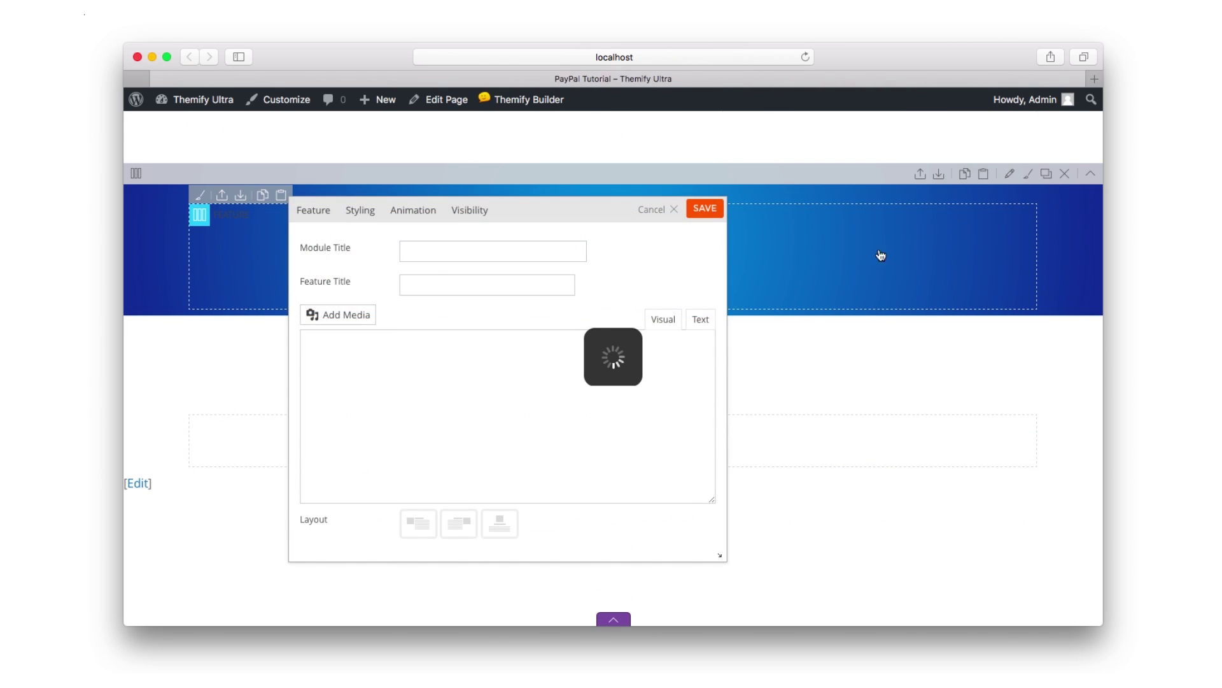
{"action": "scroll", "coordinate": [691, 524], "scroll_direction": "down", "scroll_amount": 5}
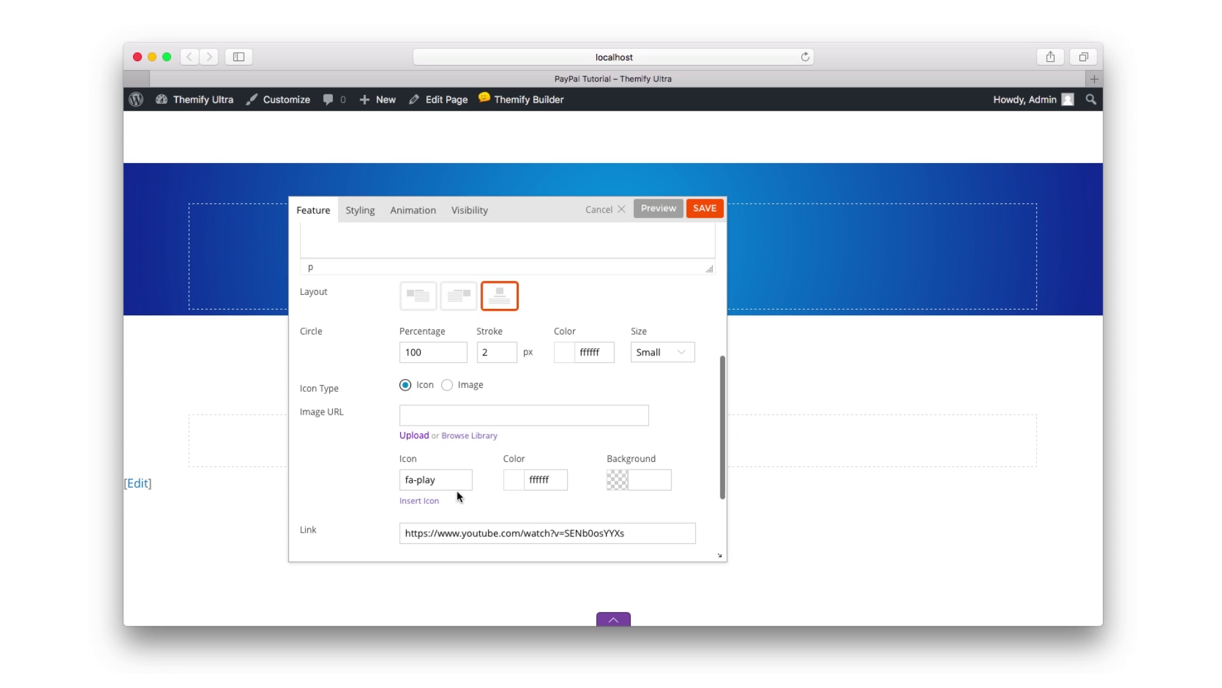
{"action": "scroll", "coordinate": [411, 478], "scroll_direction": "down", "scroll_amount": 1}
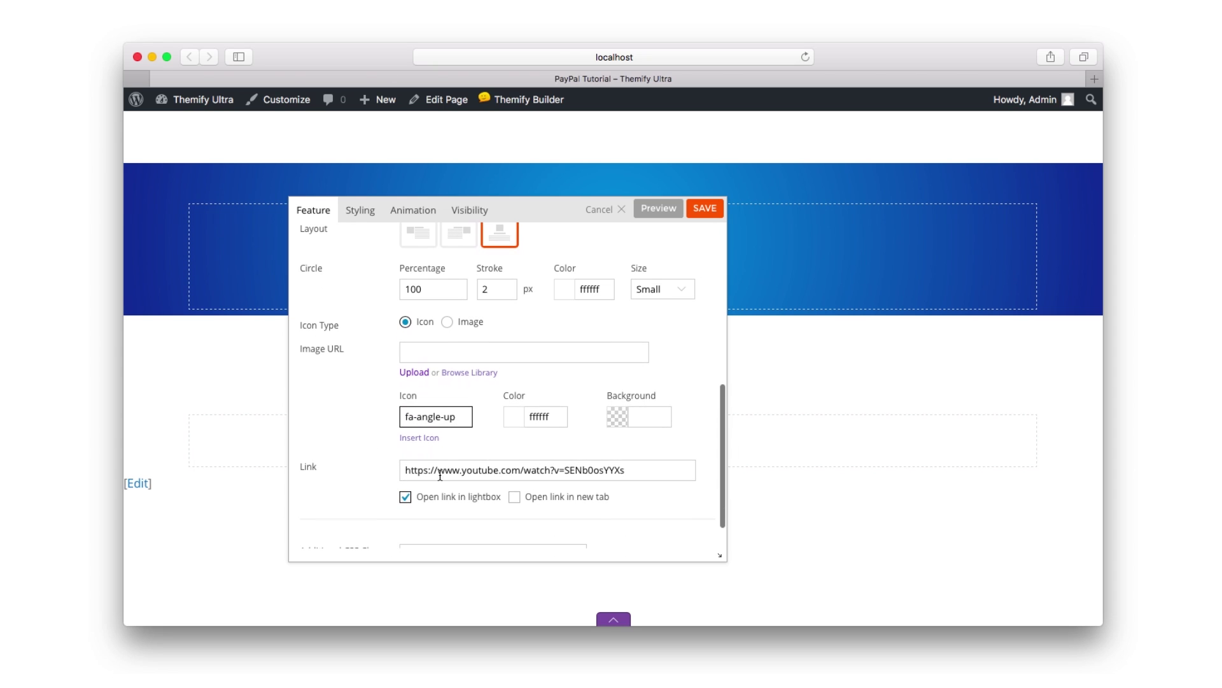
{"action": "left_click", "coordinate": [703, 211]}
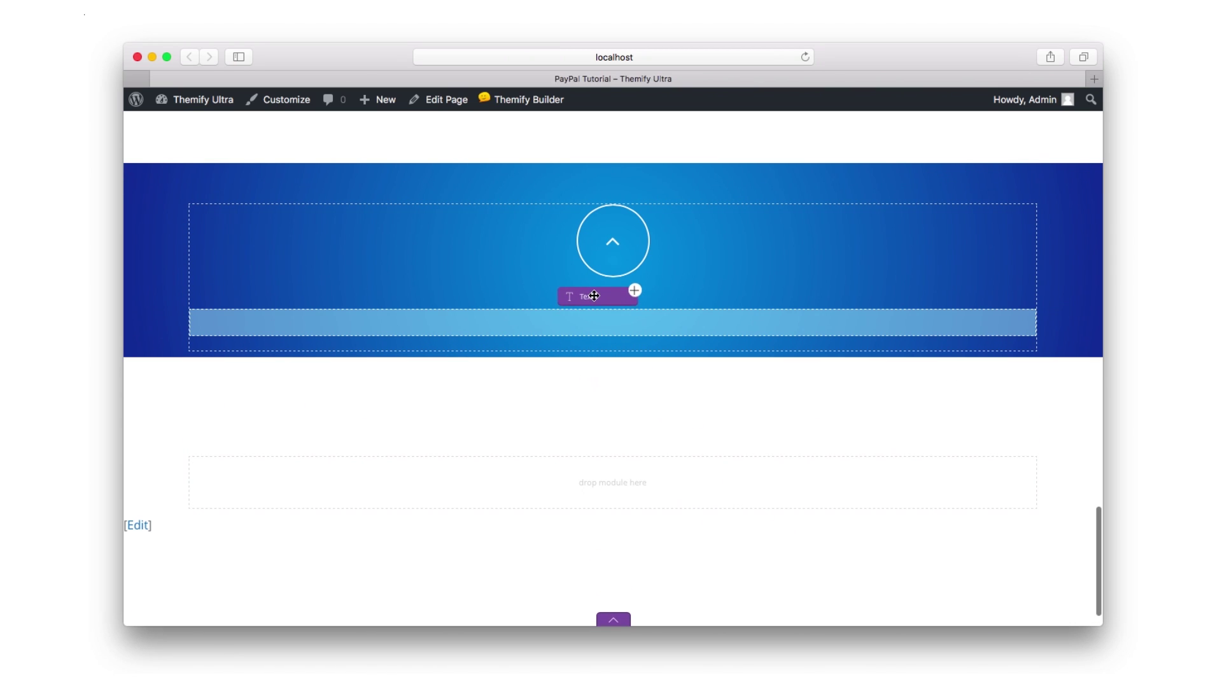
- Add the 'Boost sales up to 18%' headline text block below the arrow circle
{"action": "left_click_drag", "start_coordinate": [783, 583], "coordinate": [607, 292]}
{"action": "left_click", "coordinate": [703, 286]}
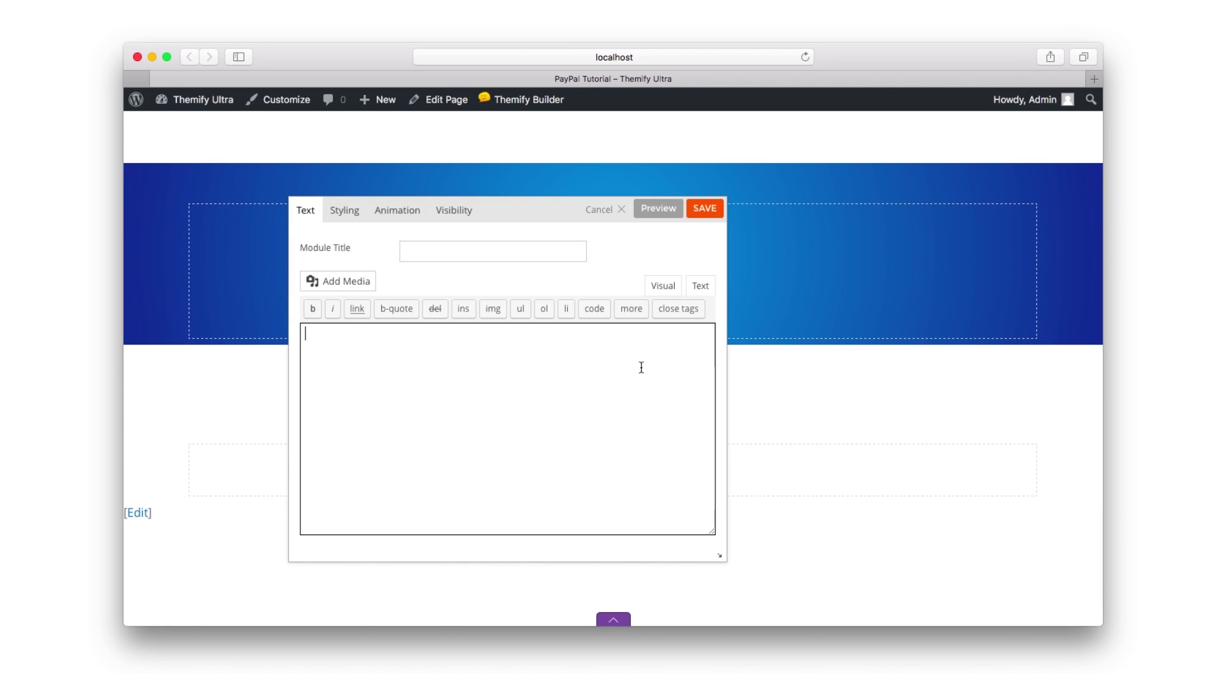
{"action": "left_click", "coordinate": [658, 285]}
{"action": "left_click", "coordinate": [704, 210]}
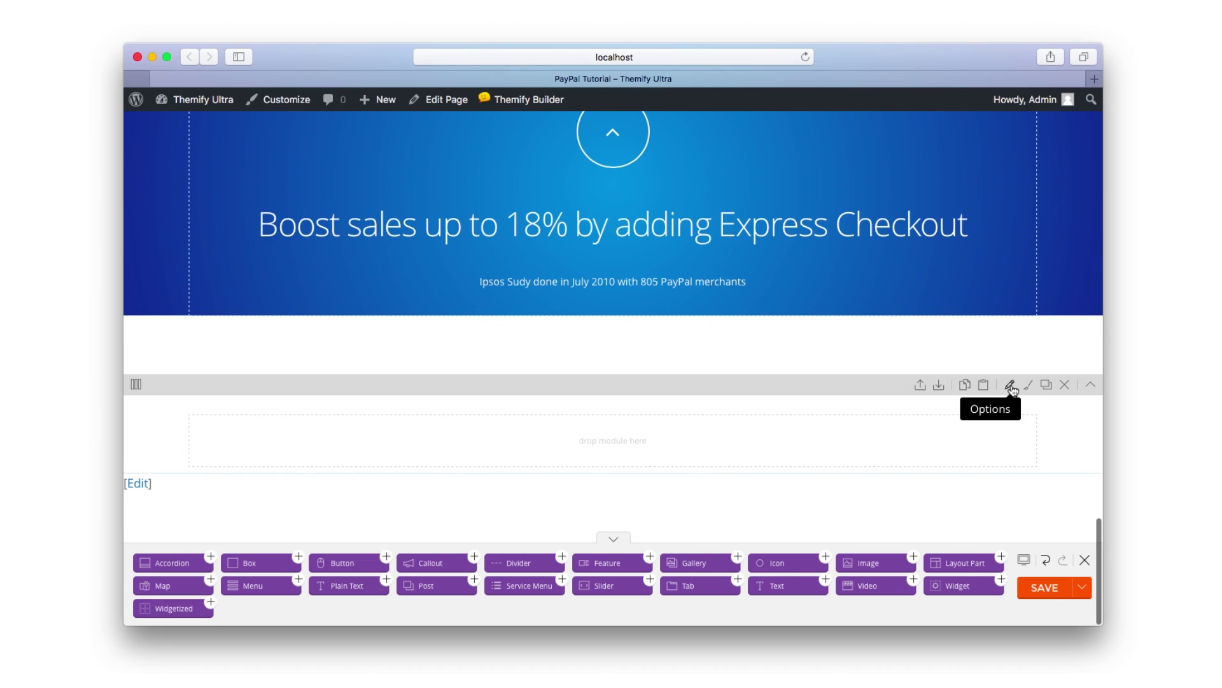
- Give the next empty row 6% top padding
{"action": "left_click", "coordinate": [1013, 389]}
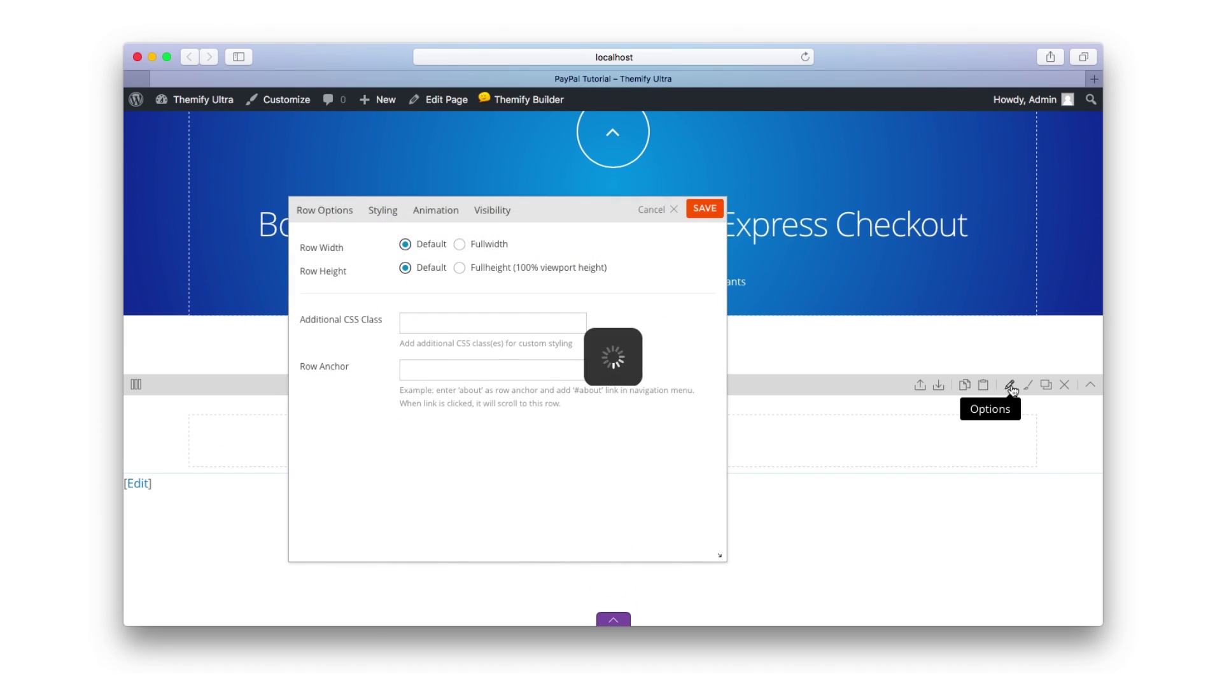
{"action": "left_click", "coordinate": [392, 223]}
{"action": "scroll", "coordinate": [553, 351], "scroll_direction": "down", "scroll_amount": 3}
{"action": "scroll", "coordinate": [553, 351], "scroll_direction": "down", "scroll_amount": 3}
{"action": "scroll", "coordinate": [553, 354], "scroll_direction": "down", "scroll_amount": 3}
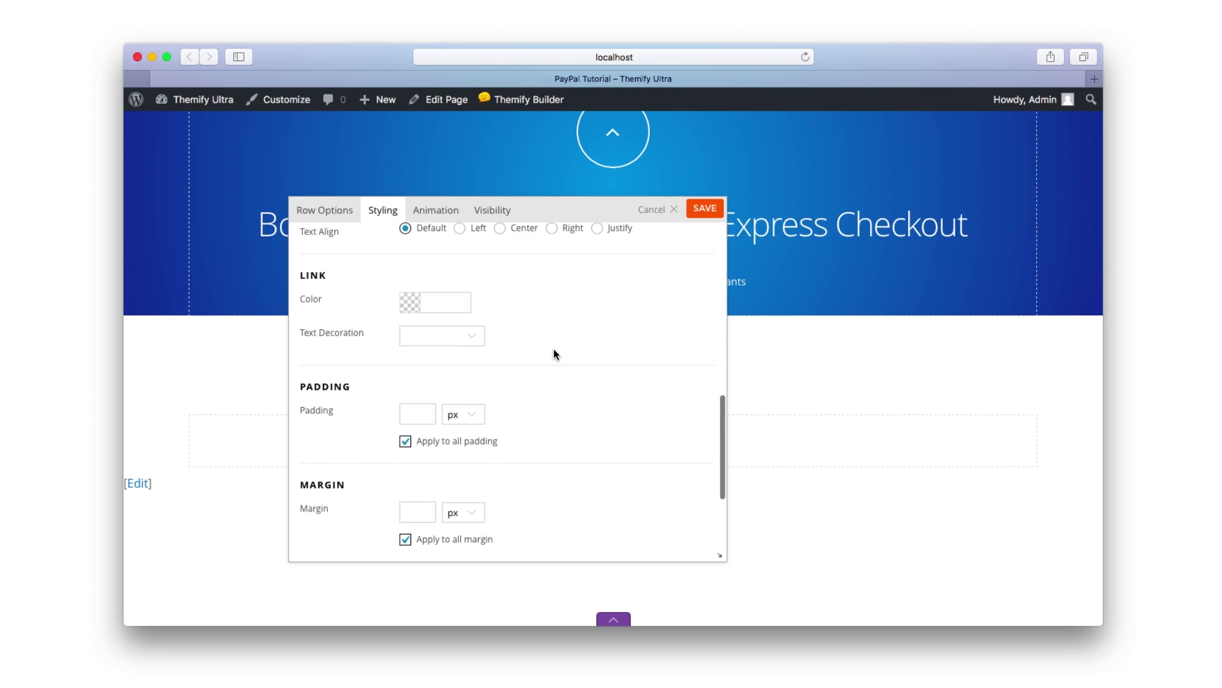
{"action": "scroll", "coordinate": [553, 354], "scroll_direction": "down", "scroll_amount": 3}
{"action": "left_click", "coordinate": [405, 319]}
{"action": "left_click", "coordinate": [464, 292]}
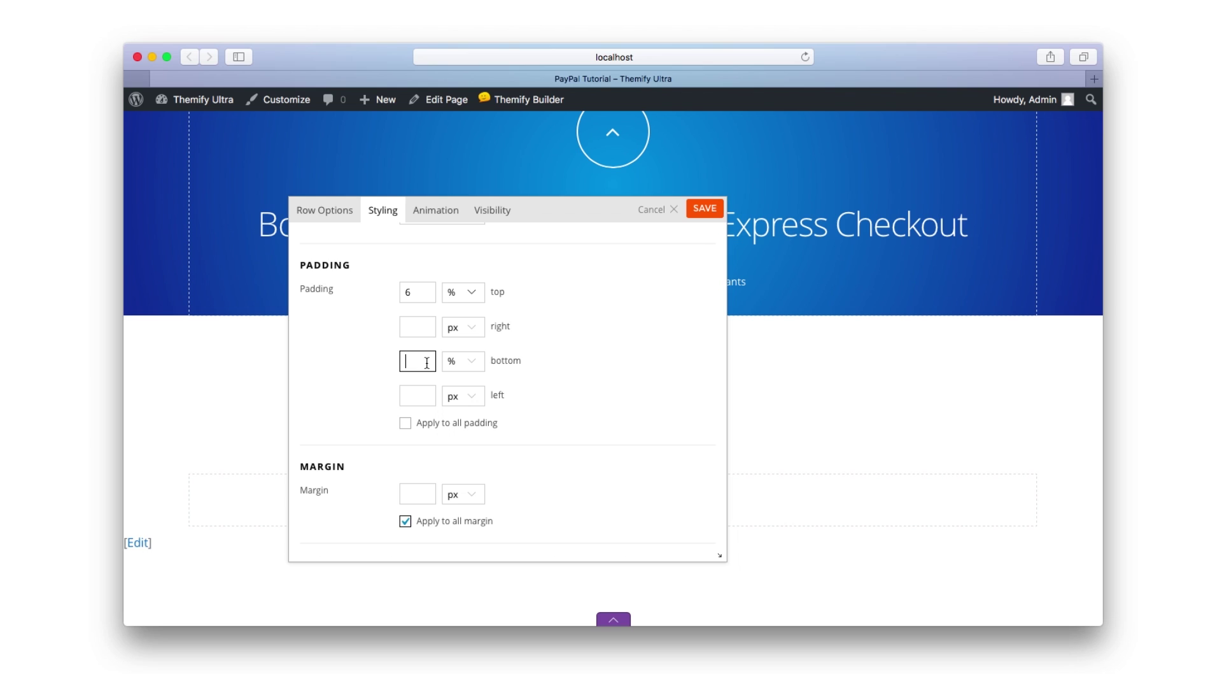
{"action": "left_click", "coordinate": [703, 212]}
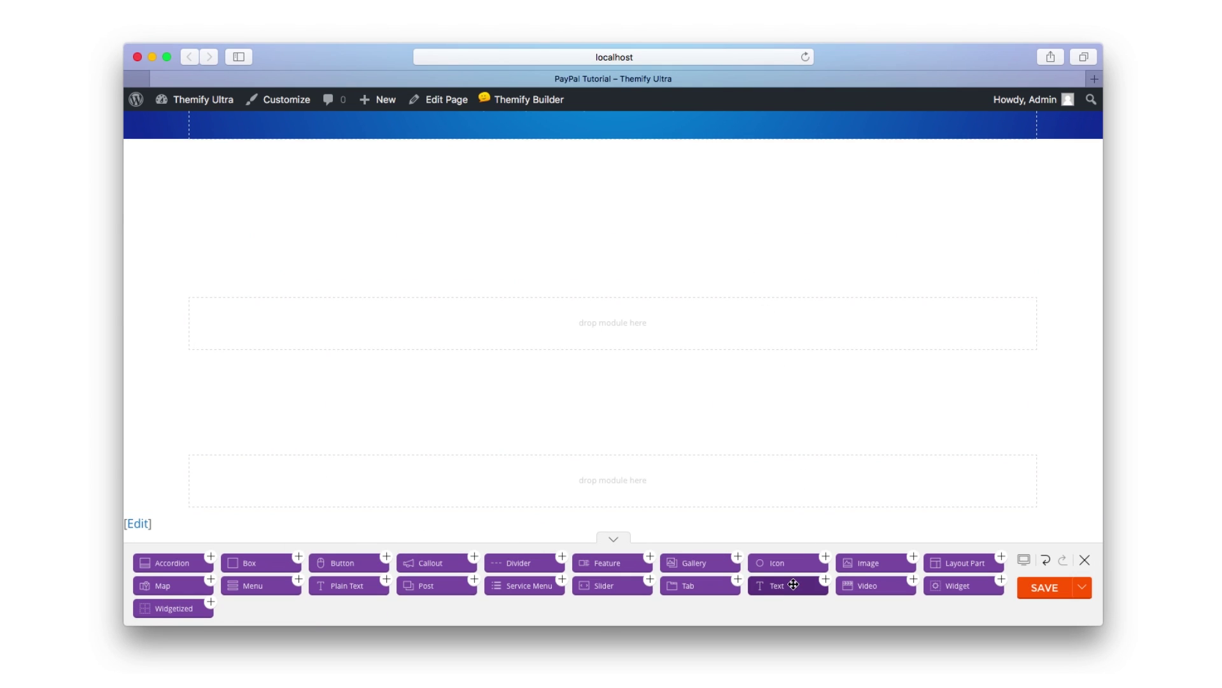
- Add a centred 'Invoice fast. Get paid faster.' text block with pricing
{"action": "left_click_drag", "start_coordinate": [793, 585], "coordinate": [618, 329]}
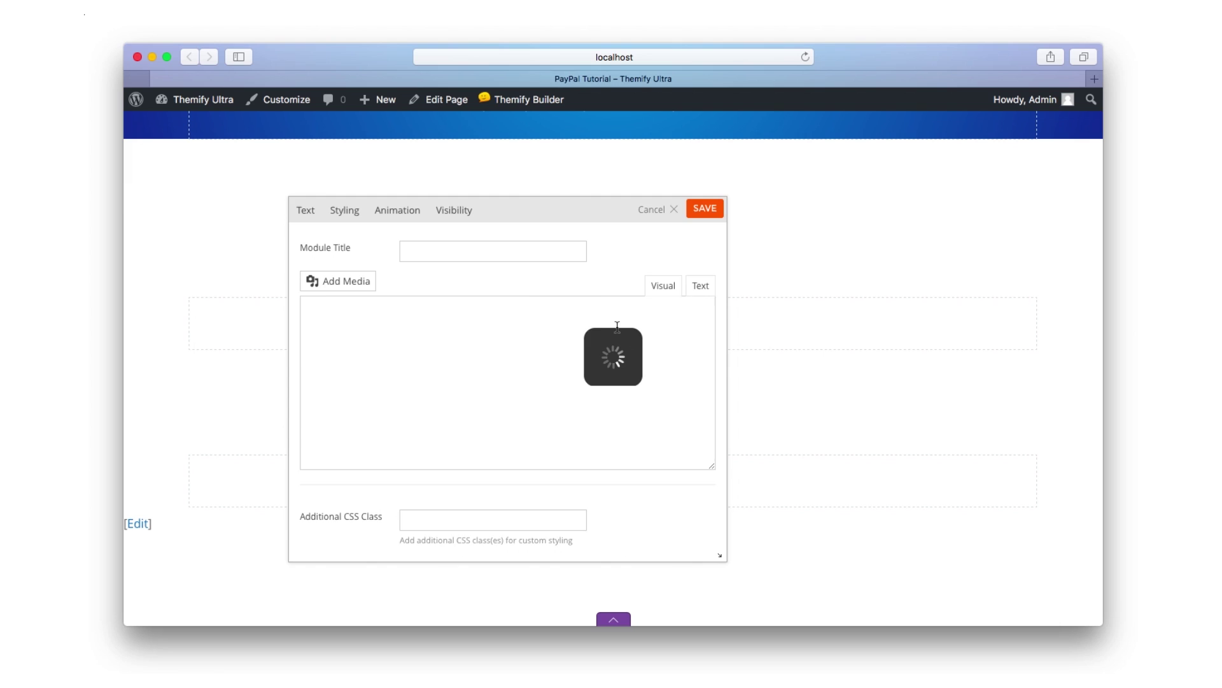
{"action": "left_click", "coordinate": [700, 286]}
{"action": "type", "text": "<h2>Invoice fast. Get paid faster.</h2> PayPal lets you create and send detailed invoices in minutes using free templates customized with your logo. Get your money faster when your customers pay you directly from the invoice with a simple click of Paypal button. <h3><strong>2.9%</strong> or lower = <strong>$ 0.30</strong> per transaction and no monthly fee.</h3> <a href=\"https://themify.me/\">Learn about PayPal online invoicing</a>"}
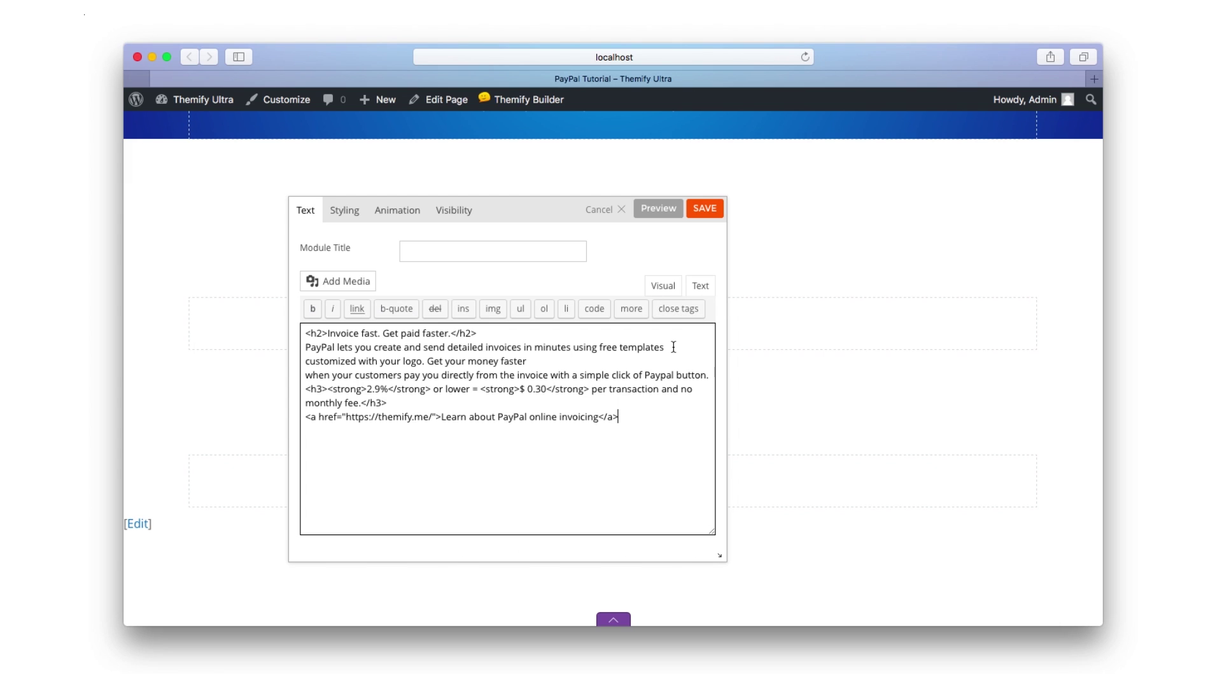
{"action": "left_click", "coordinate": [668, 296]}
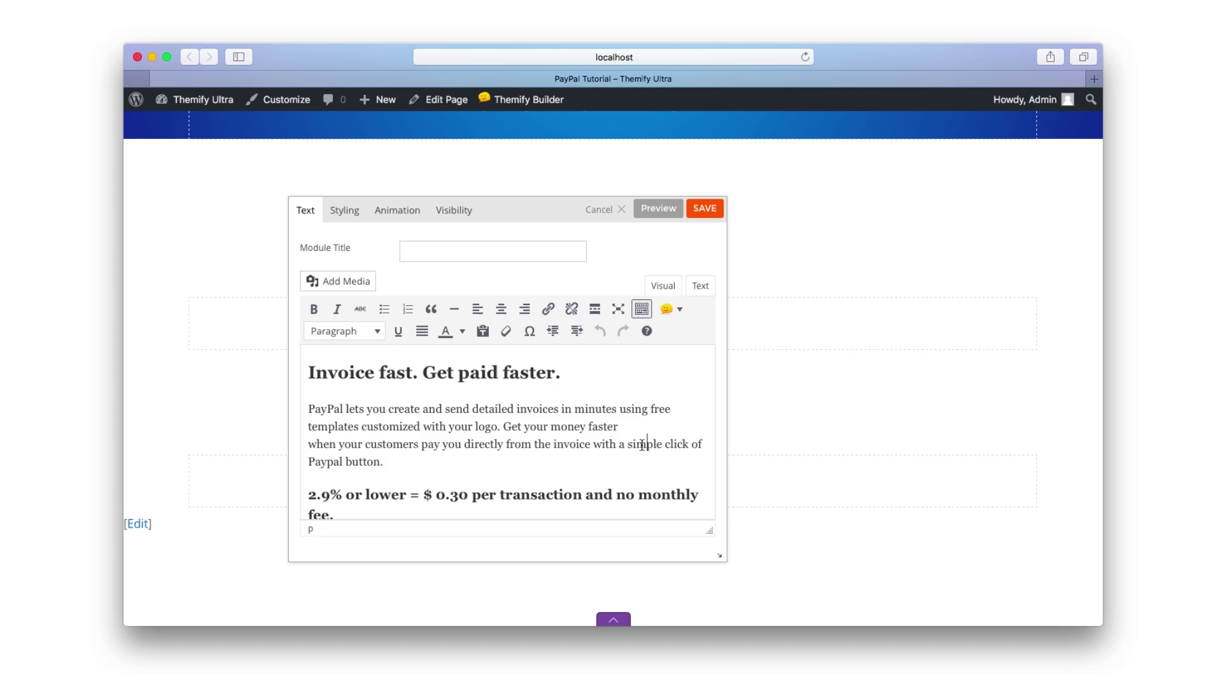
{"action": "key", "text": "ctrl+a"}
{"action": "left_click", "coordinate": [501, 309]}
{"action": "left_click", "coordinate": [705, 210]}
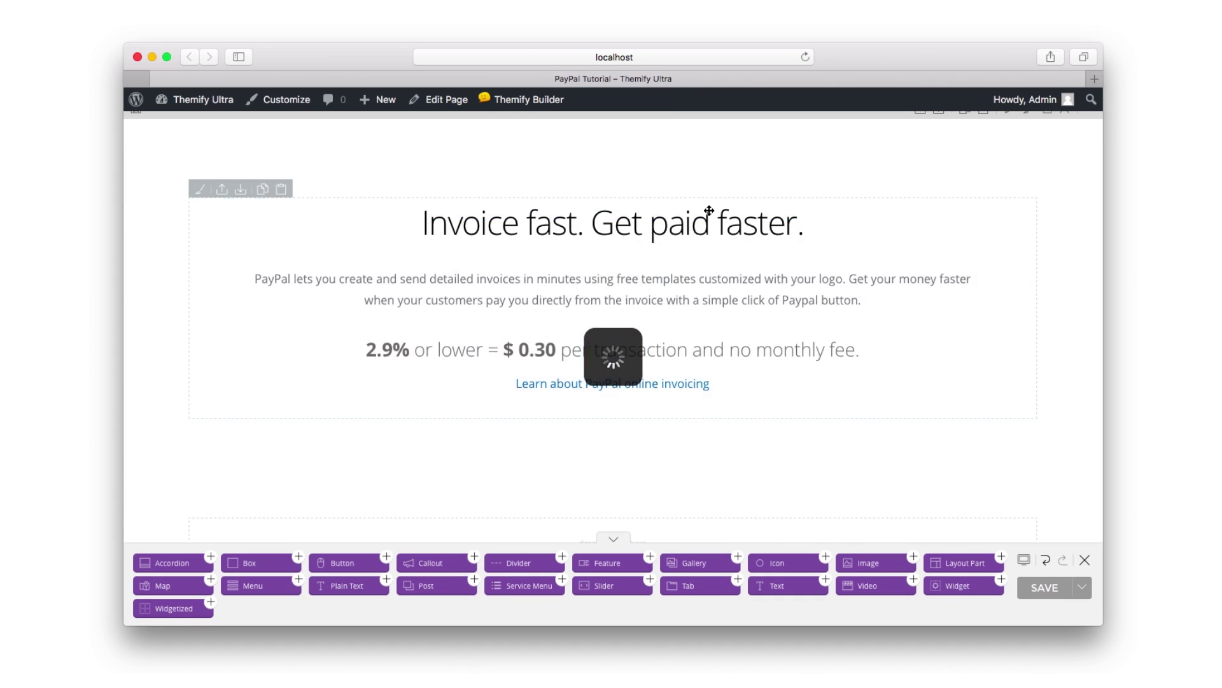
{"action": "mouse_move", "coordinate": [612, 459]}
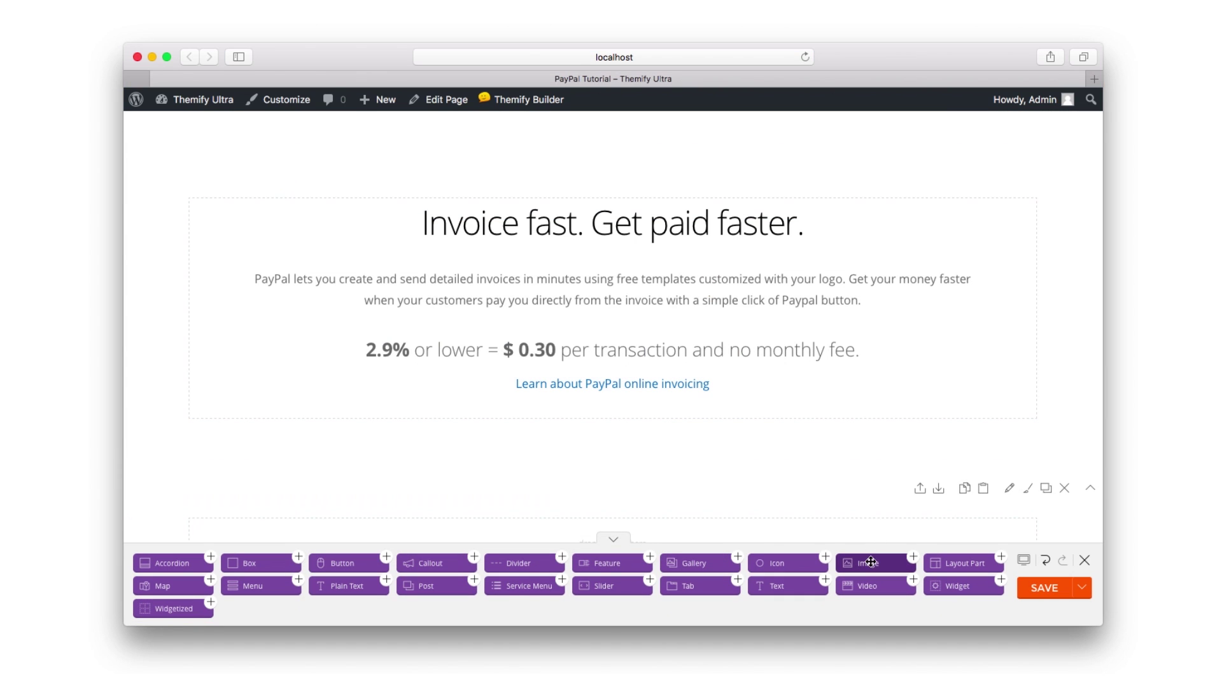
- Add the iPad invoice image to the invoicing row at 673 × 602 px
{"action": "left_click_drag", "start_coordinate": [872, 564], "coordinate": [709, 540]}
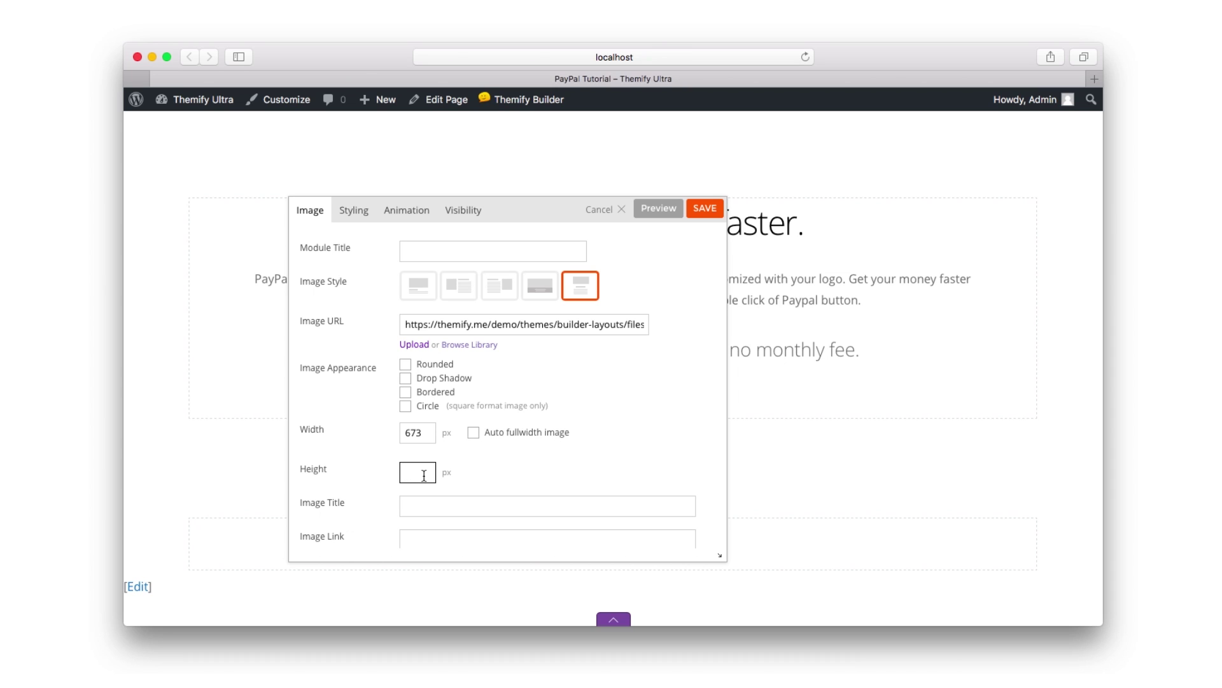
{"action": "scroll", "coordinate": [479, 474], "scroll_direction": "down", "scroll_amount": 3}
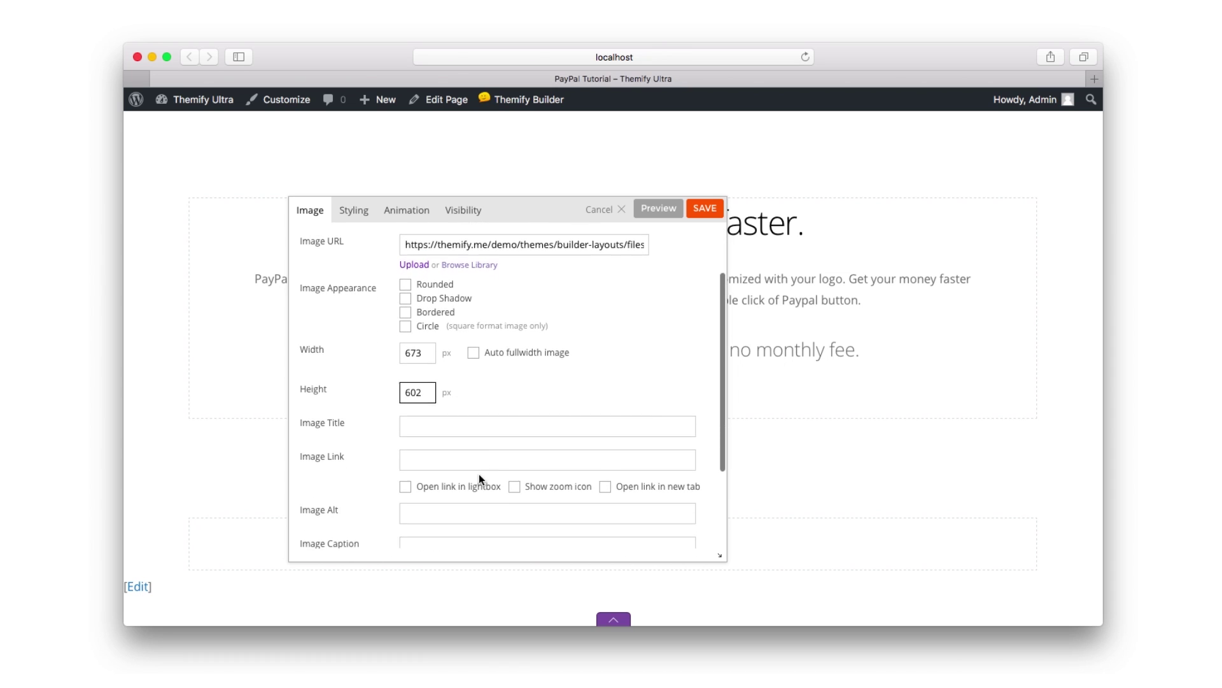
{"action": "left_click", "coordinate": [705, 208]}
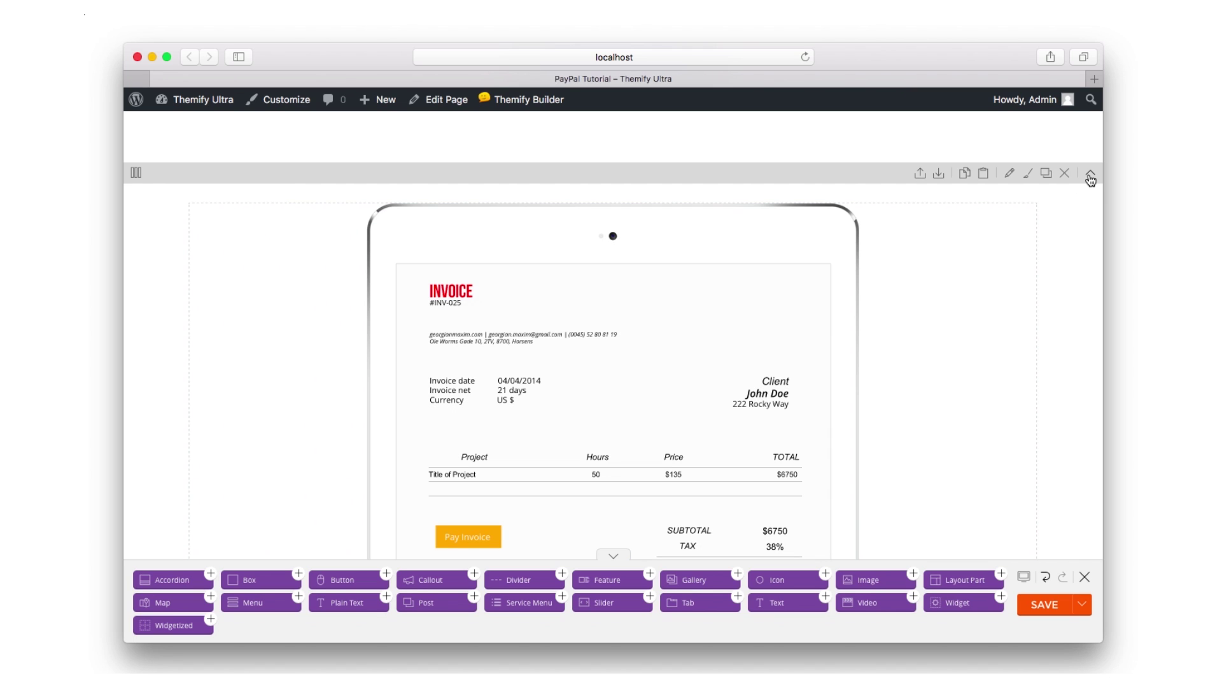
- Collapse the rows and move the duplicated banner row further down the page
{"action": "left_click", "coordinate": [1089, 180]}
{"action": "scroll", "coordinate": [1042, 236], "scroll_direction": "up", "scroll_amount": 5}
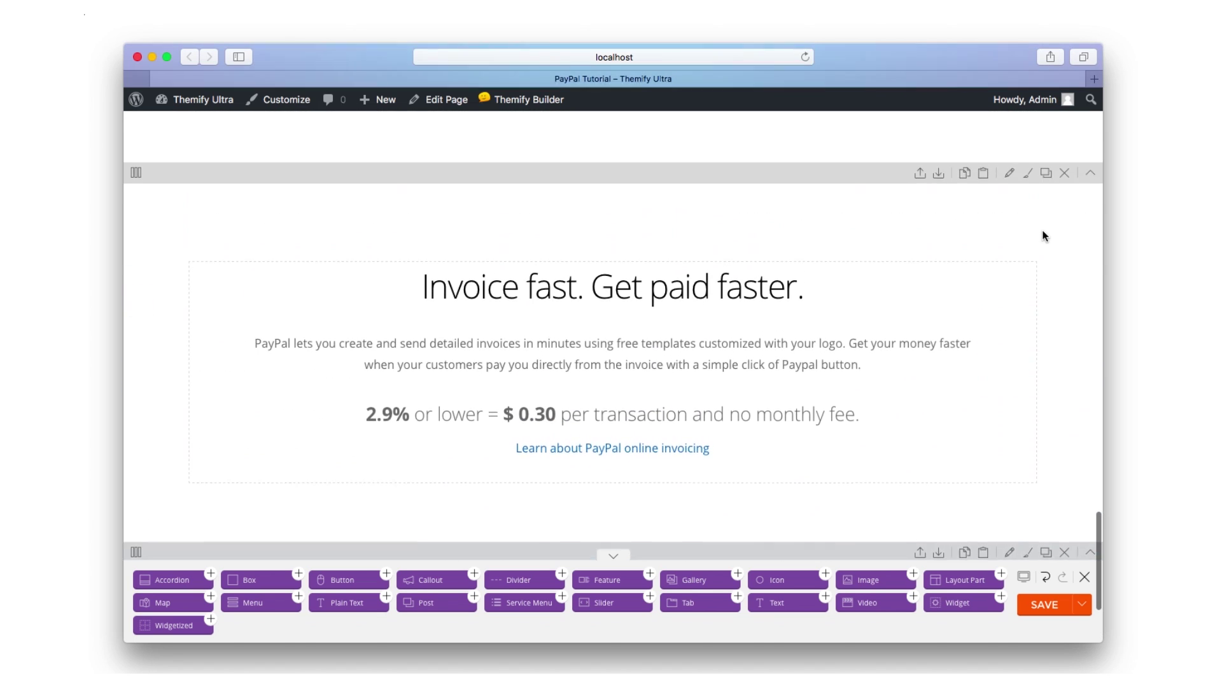
{"action": "left_click", "coordinate": [1086, 230]}
{"action": "scroll", "coordinate": [993, 327], "scroll_direction": "up", "scroll_amount": 3}
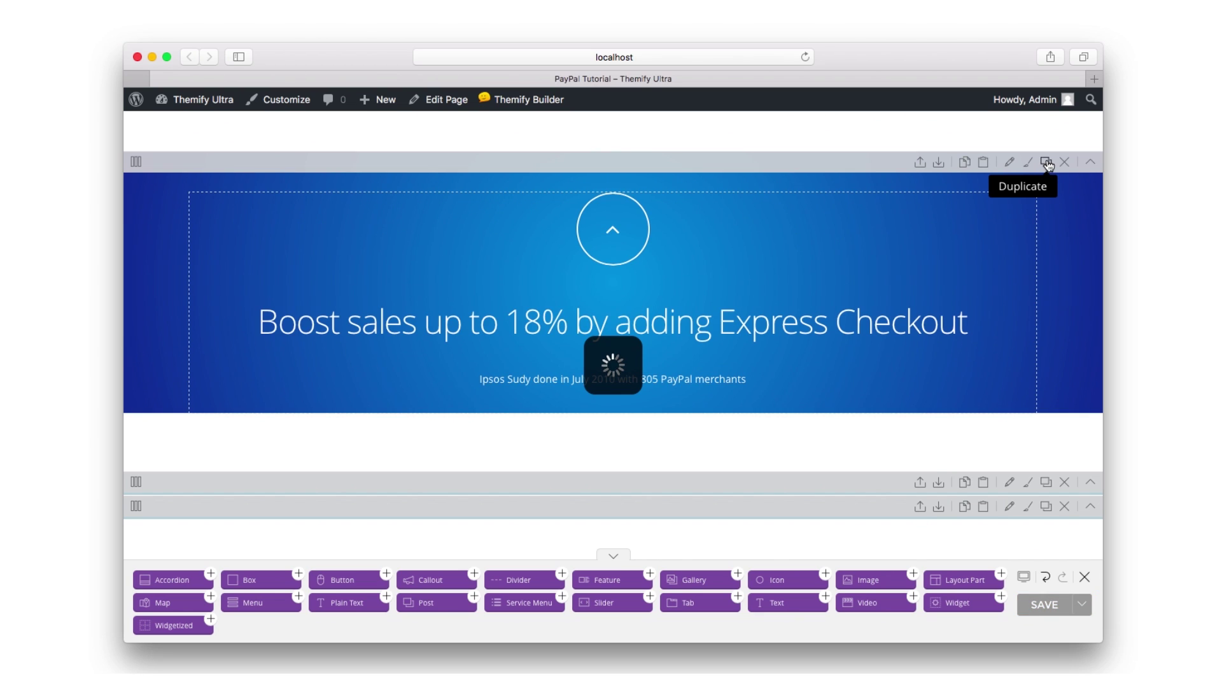
{"action": "scroll", "coordinate": [1013, 220], "scroll_direction": "down", "scroll_amount": 5}
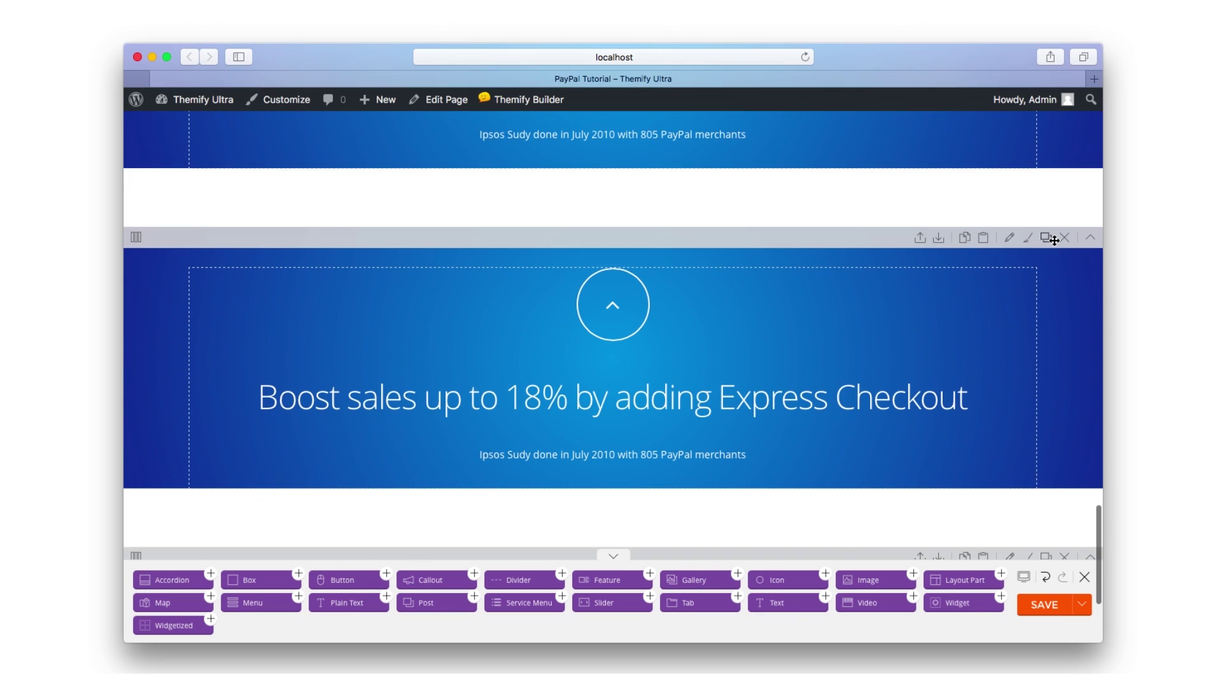
{"action": "left_click", "coordinate": [1089, 242]}
{"action": "left_click_drag", "start_coordinate": [240, 328], "coordinate": [235, 426]}
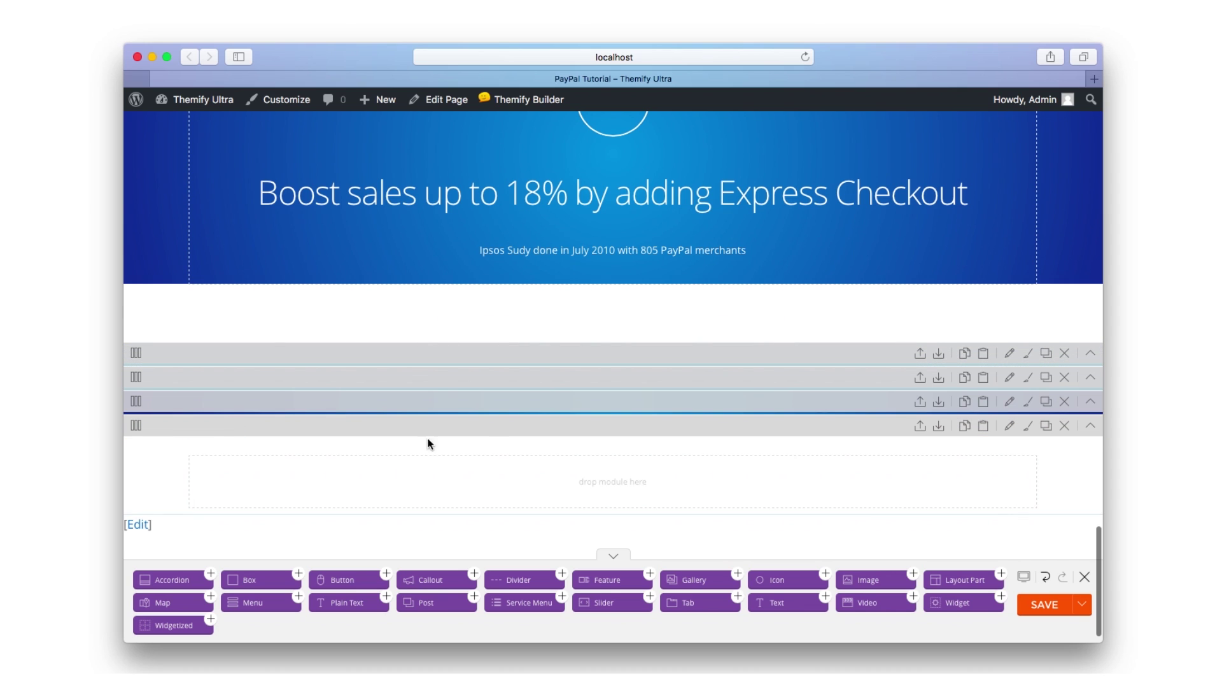
{"action": "left_click", "coordinate": [1090, 425]}
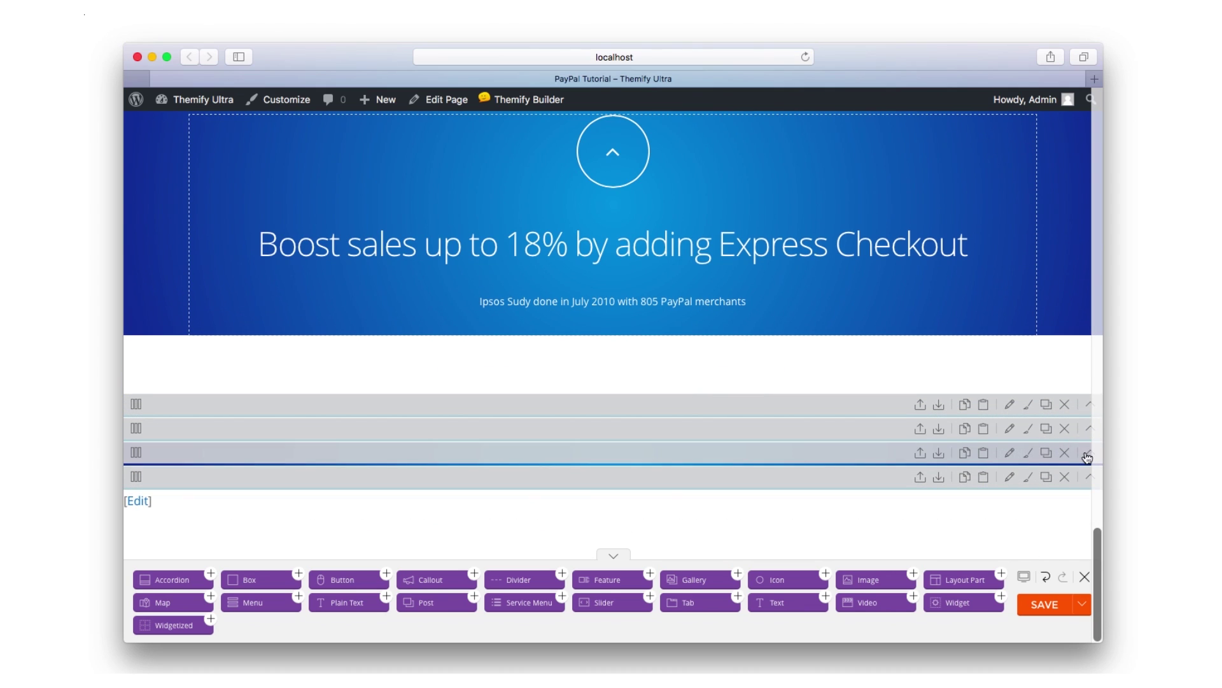
{"action": "left_click", "coordinate": [1087, 457]}
{"action": "scroll", "coordinate": [1056, 446], "scroll_direction": "down", "scroll_amount": 5}
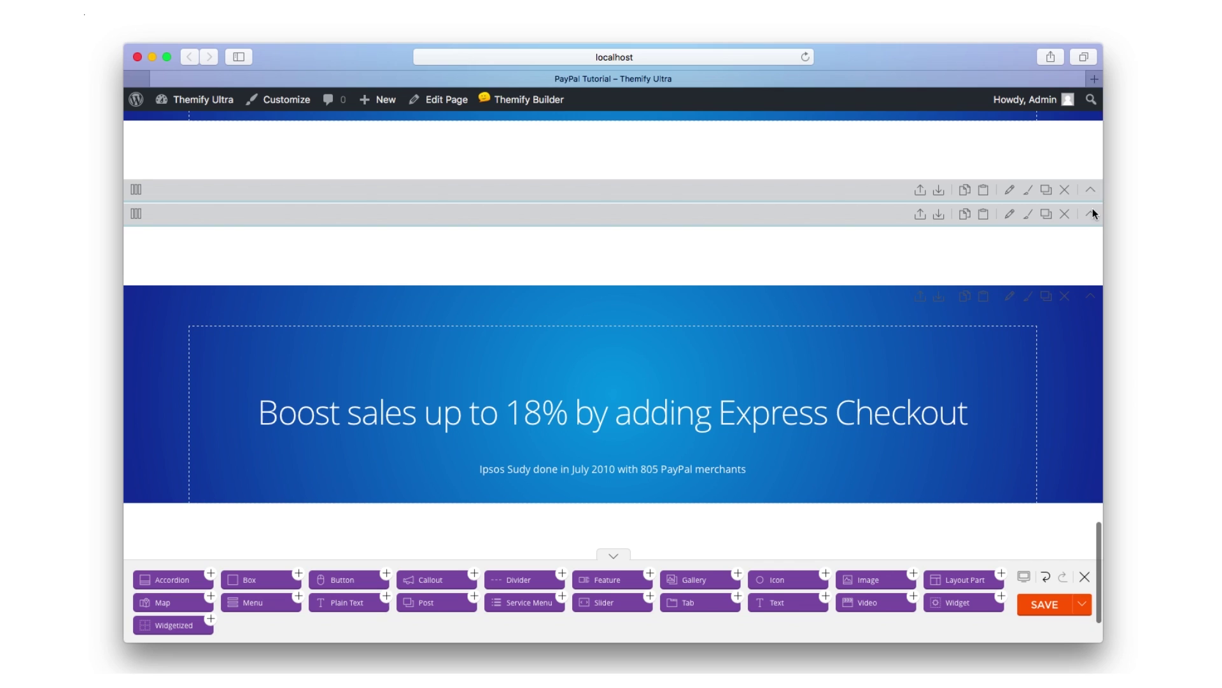
{"action": "scroll", "coordinate": [1056, 271], "scroll_direction": "down", "scroll_amount": 2}
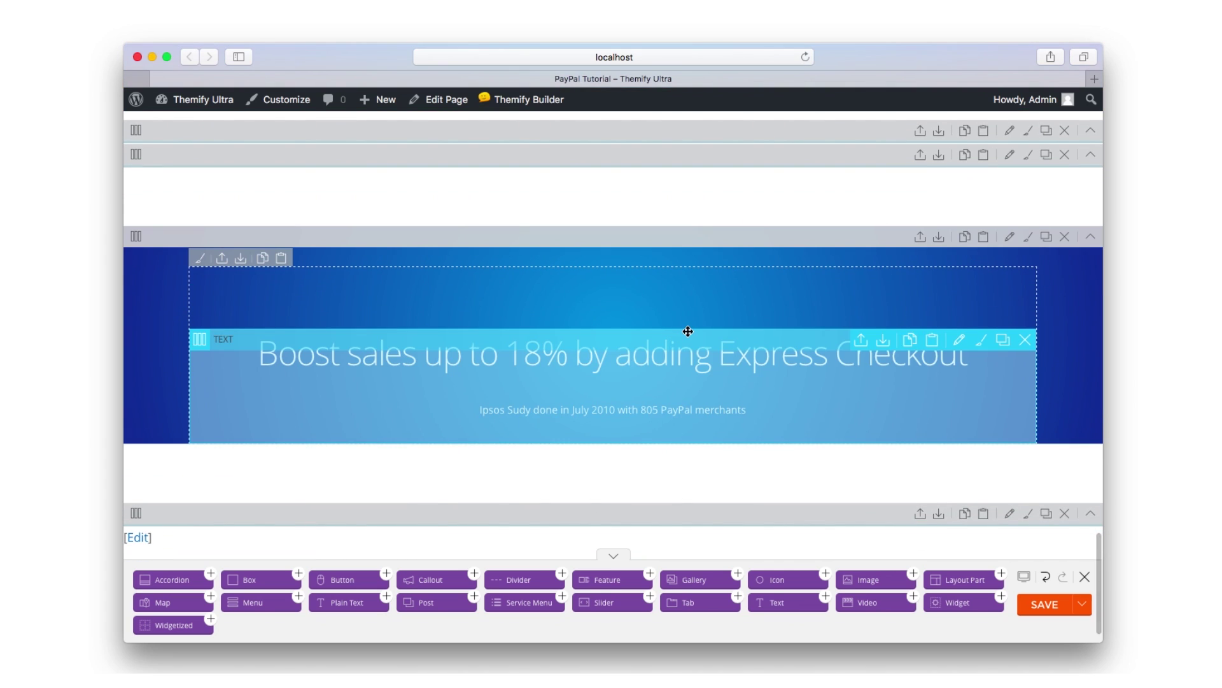
- Replace the banner text with the centred Henry's marketing director quote and delete its icon
{"action": "left_click", "coordinate": [959, 339]}
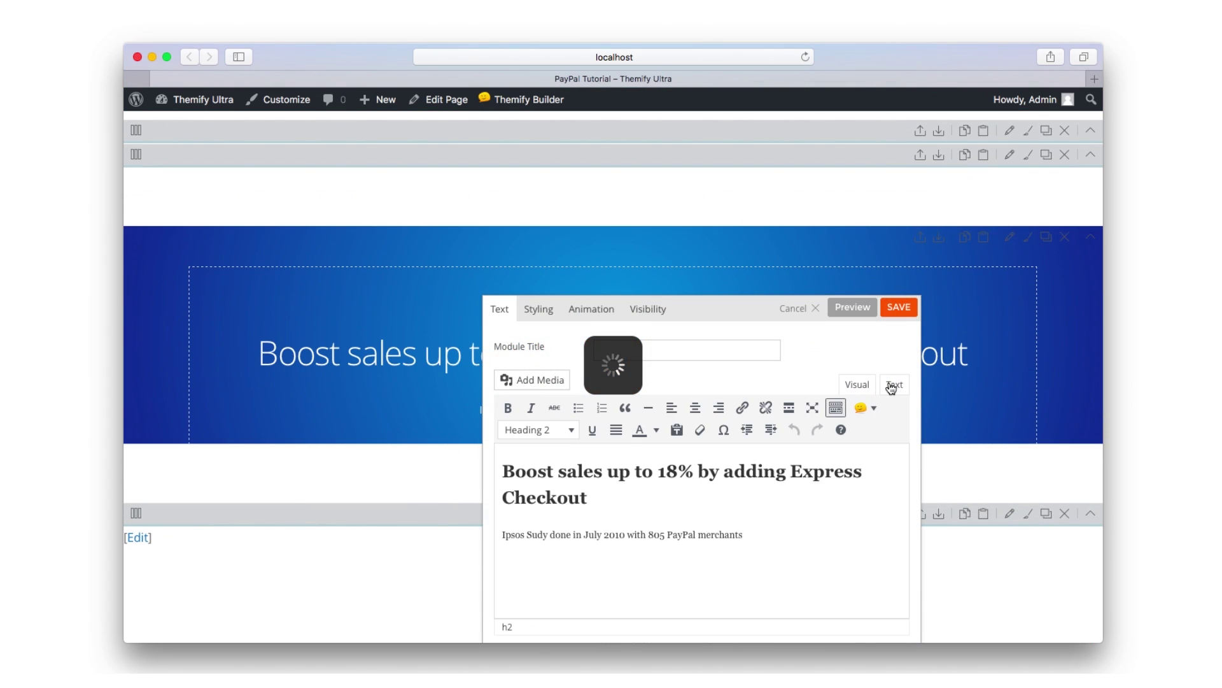
{"action": "left_click", "coordinate": [893, 386]}
{"action": "key", "text": "super+a"}
{"action": "type", "text": "<h3>\"The PayPal brand has worldwide cachet.It's good thing to be assocated with that. It qualifies your company as being of a certain caliber.\"</h3> <strong><small>Henry's, Director of Marketing</small></strong>"}
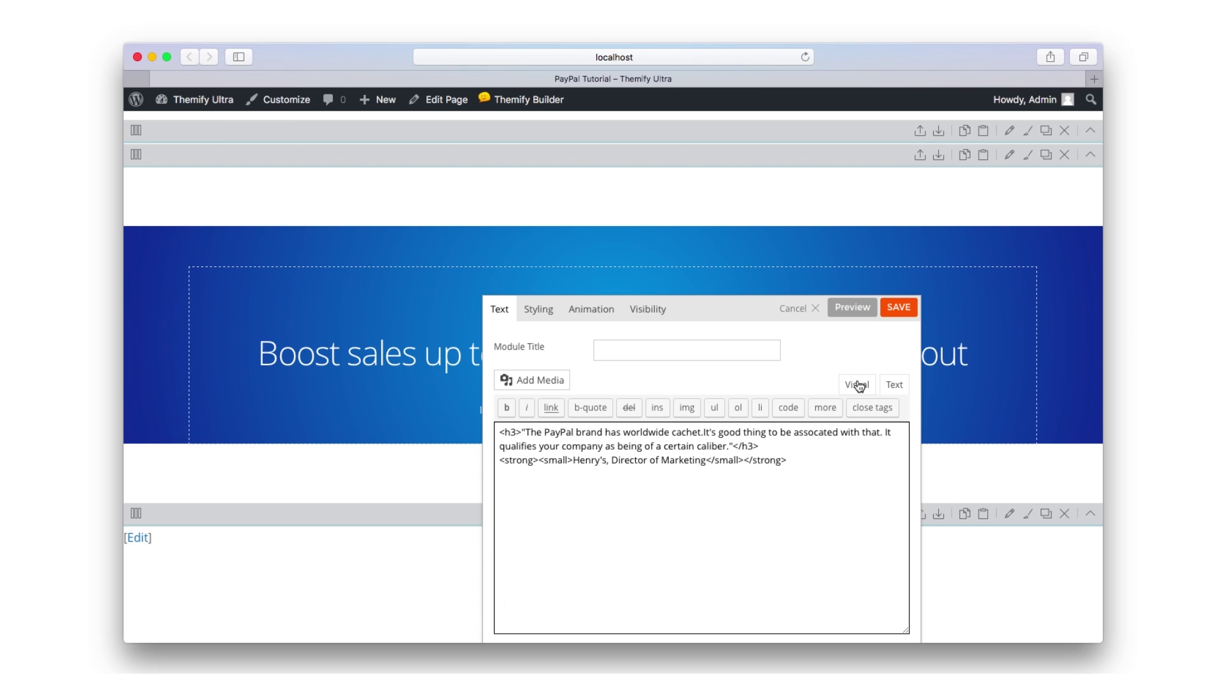
{"action": "left_click", "coordinate": [857, 385]}
{"action": "key", "text": "super+a"}
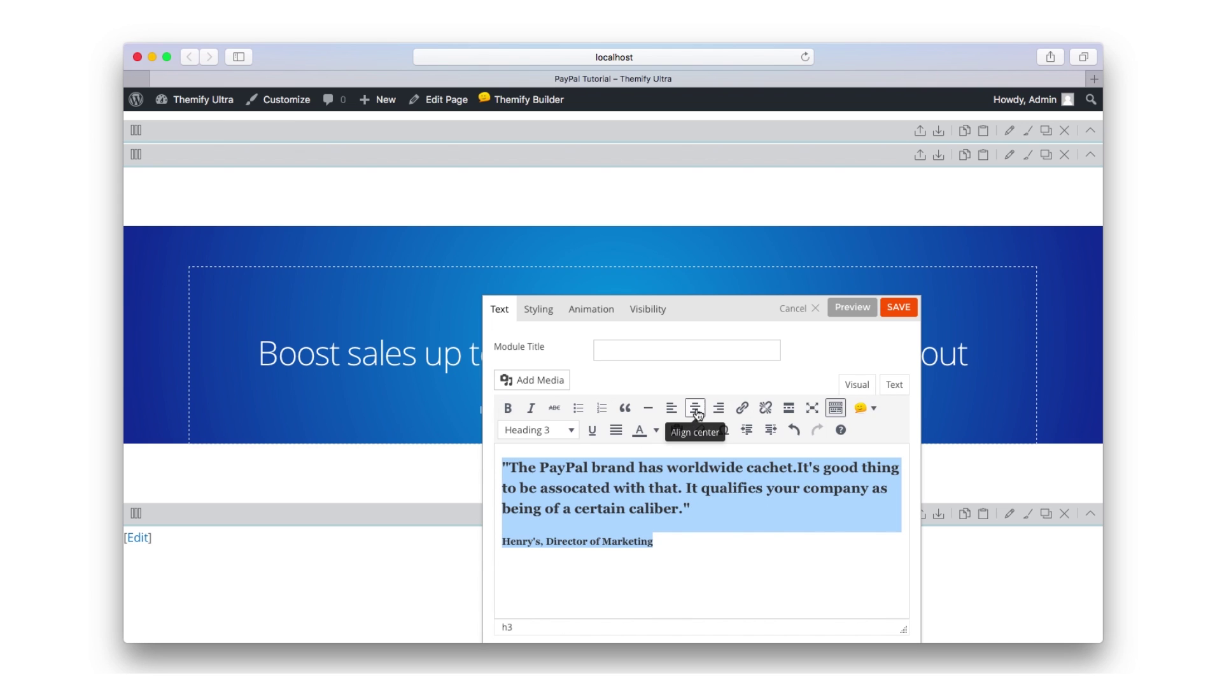
{"action": "left_click", "coordinate": [696, 407]}
{"action": "left_click", "coordinate": [897, 309]}
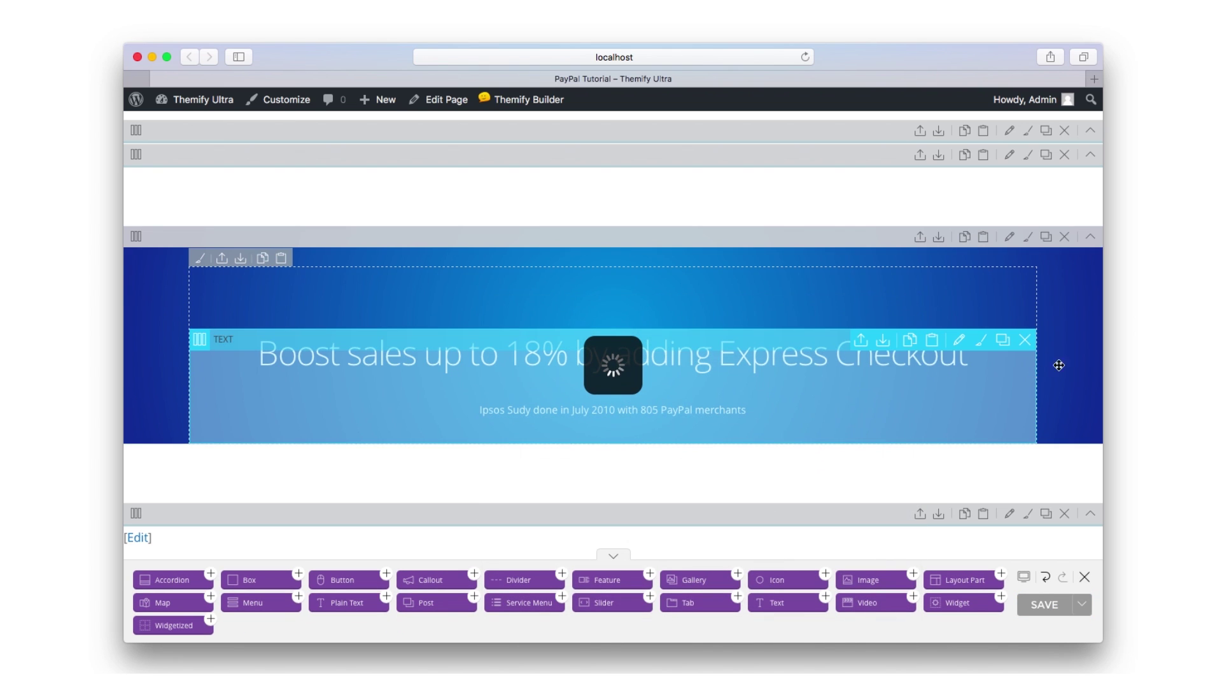
{"action": "scroll", "coordinate": [1060, 347], "scroll_direction": "up", "scroll_amount": 2}
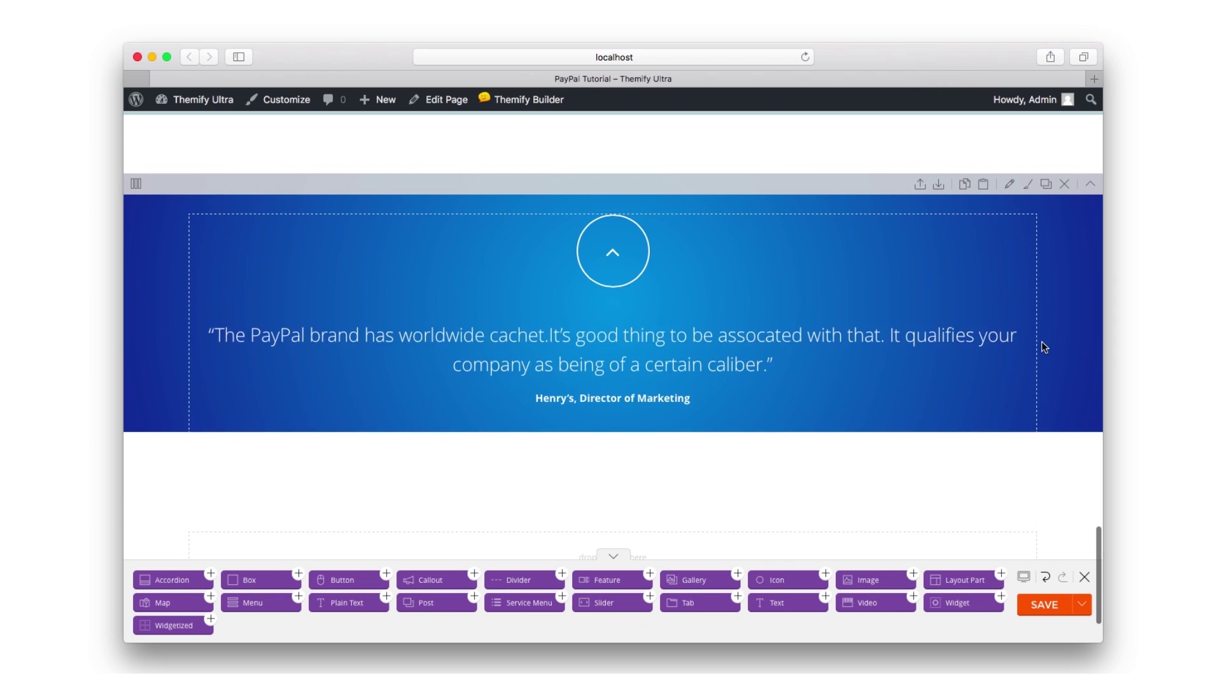
{"action": "left_click", "coordinate": [1028, 233]}
{"action": "left_click", "coordinate": [750, 364]}
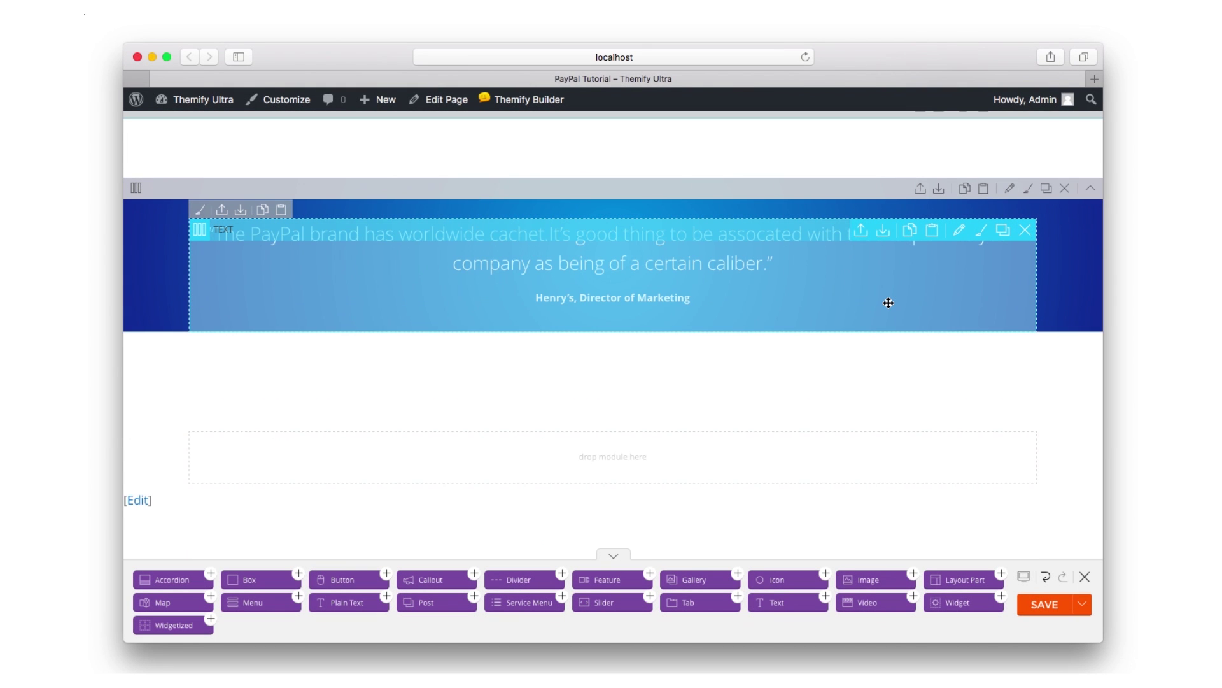
- Add a centred h3 heading 'All of your PayPal business services in one simple account.'
{"action": "left_click_drag", "start_coordinate": [730, 548], "coordinate": [603, 451]}
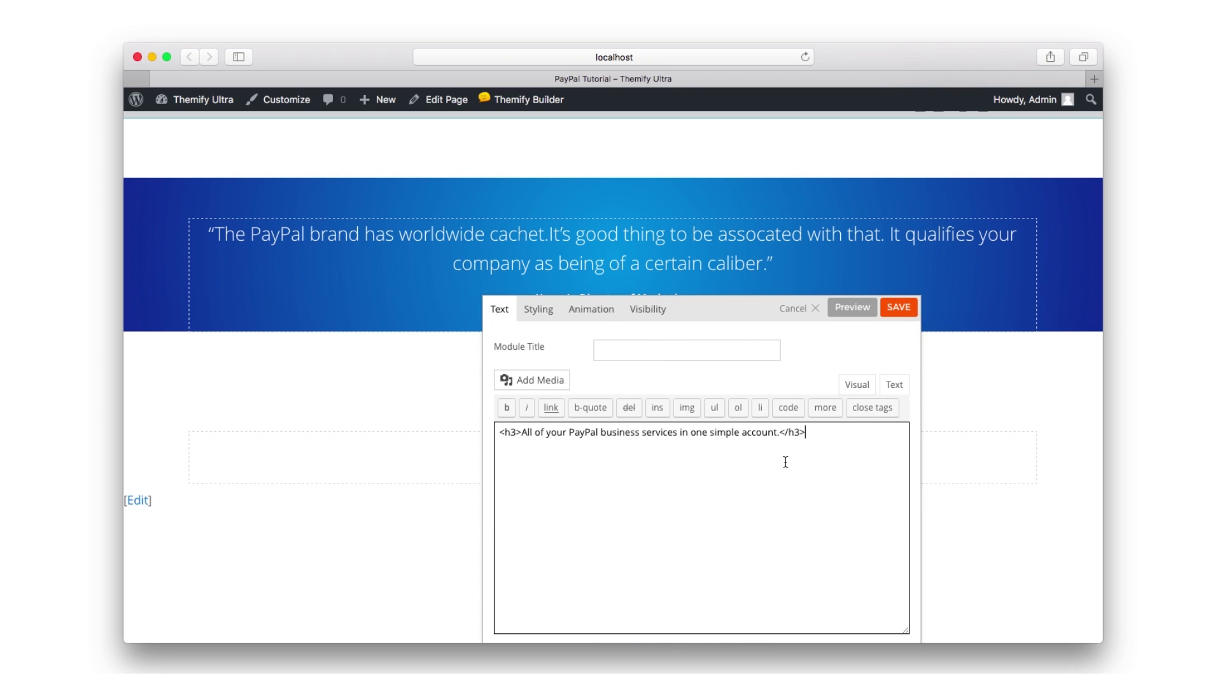
{"action": "left_click", "coordinate": [847, 385]}
{"action": "left_click_drag", "start_coordinate": [732, 487], "coordinate": [524, 467]}
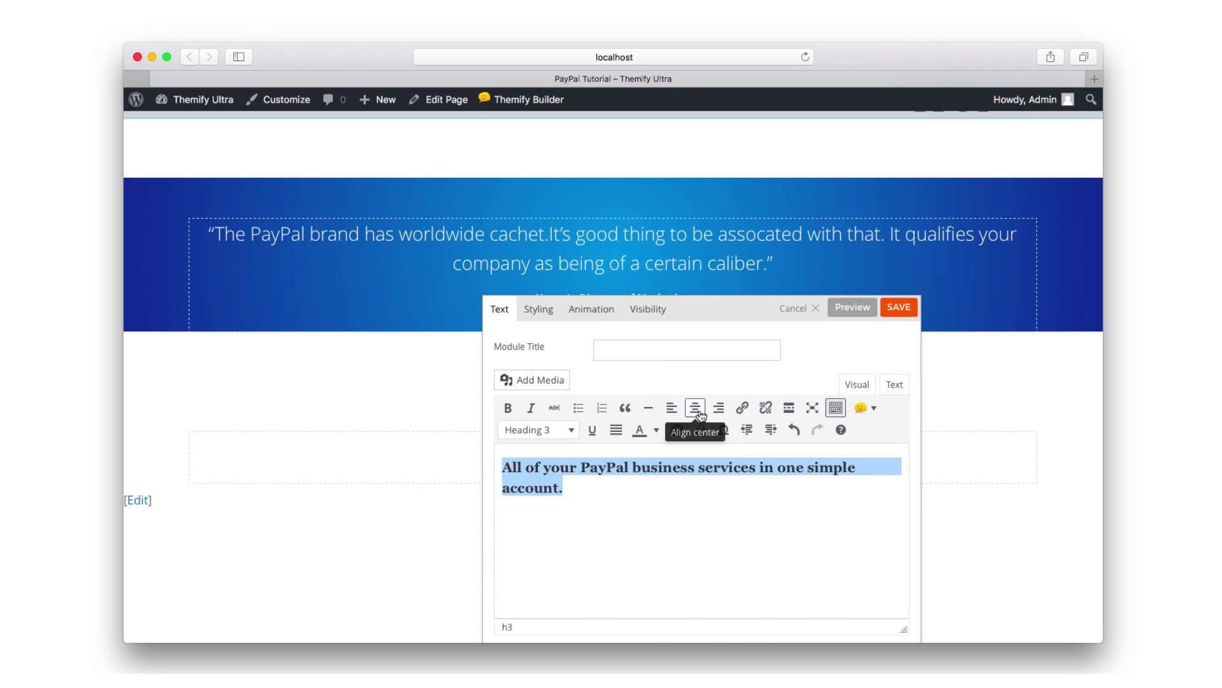
{"action": "left_click", "coordinate": [695, 406]}
{"action": "left_click", "coordinate": [889, 310]}
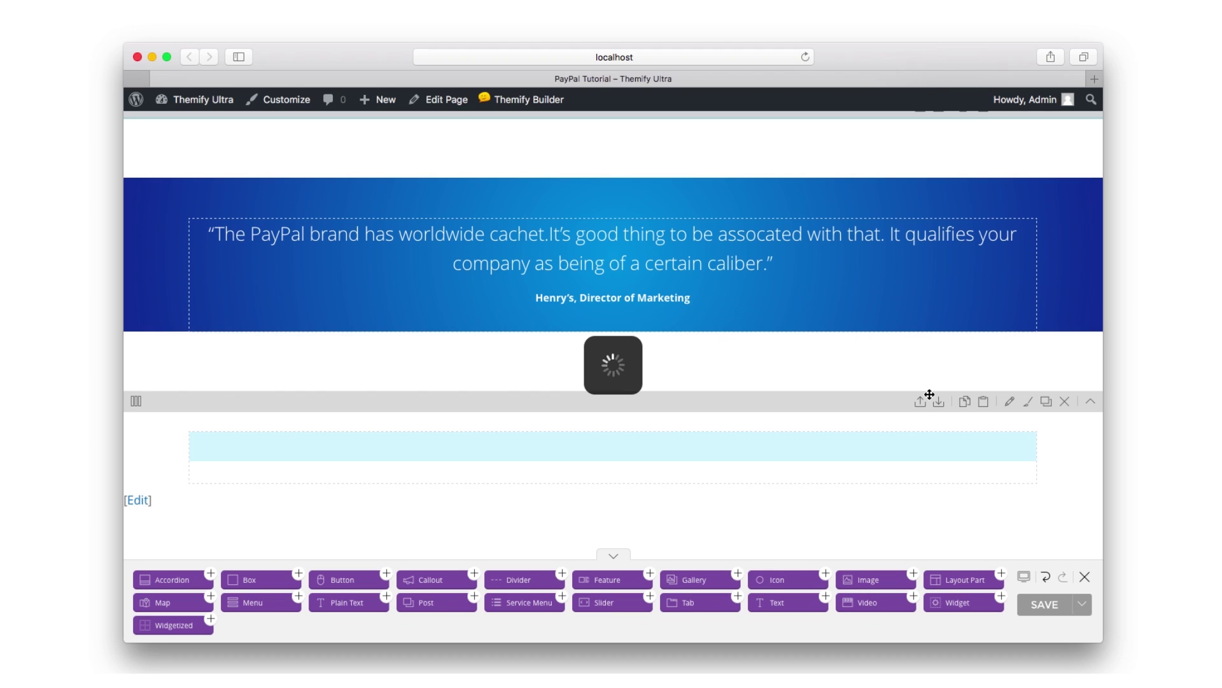
{"action": "left_click_drag", "start_coordinate": [925, 377], "coordinate": [1076, 290]}
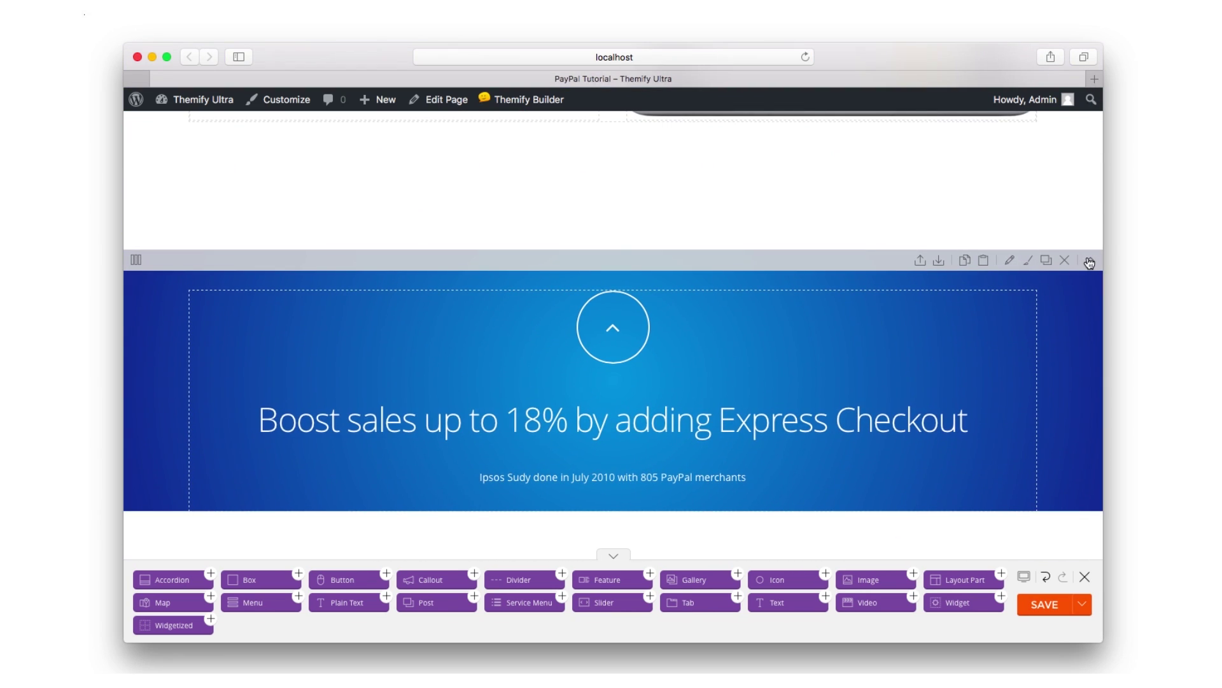
{"action": "scroll", "coordinate": [1086, 288], "scroll_direction": "down", "scroll_amount": 5}
- Duplicate the Get Started Today button and move the copy below the business services heading
{"action": "mouse_move", "coordinate": [1089, 244]}
{"action": "left_mouse_down"}
{"action": "mouse_move", "coordinate": [437, 337]}
{"action": "mouse_move", "coordinate": [1076, 205]}
{"action": "left_mouse_up"}
{"action": "left_click_drag", "start_coordinate": [1086, 250], "coordinate": [369, 244]}
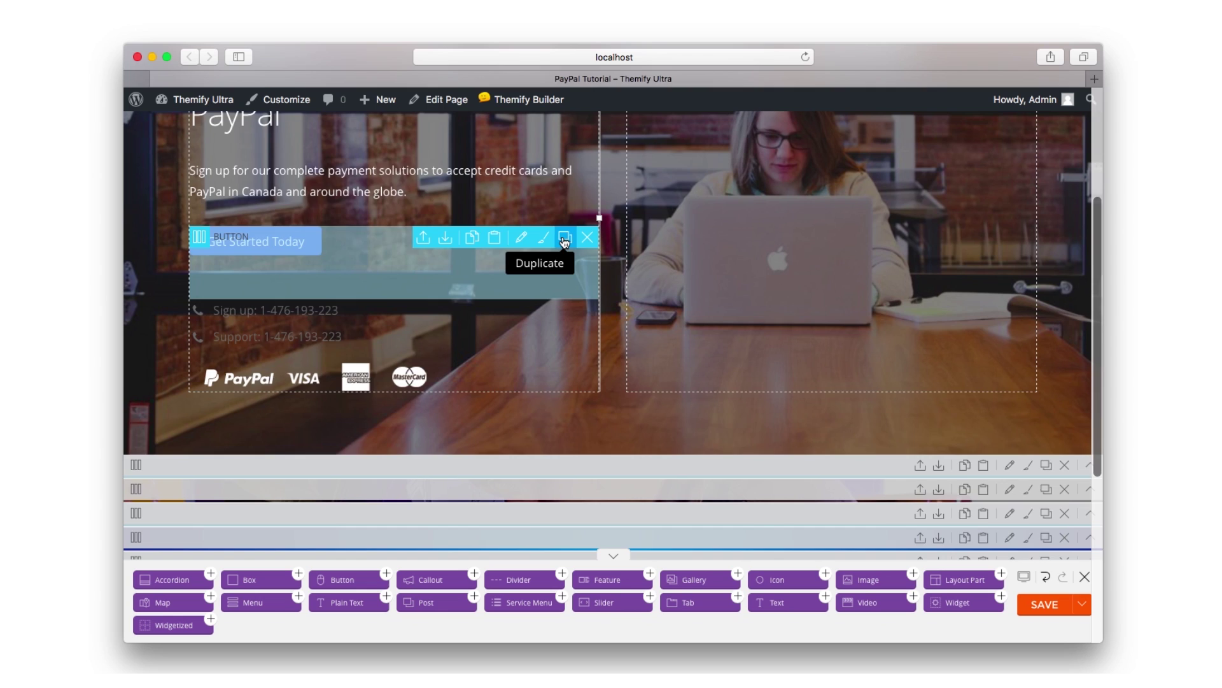
{"action": "left_click", "coordinate": [564, 238]}
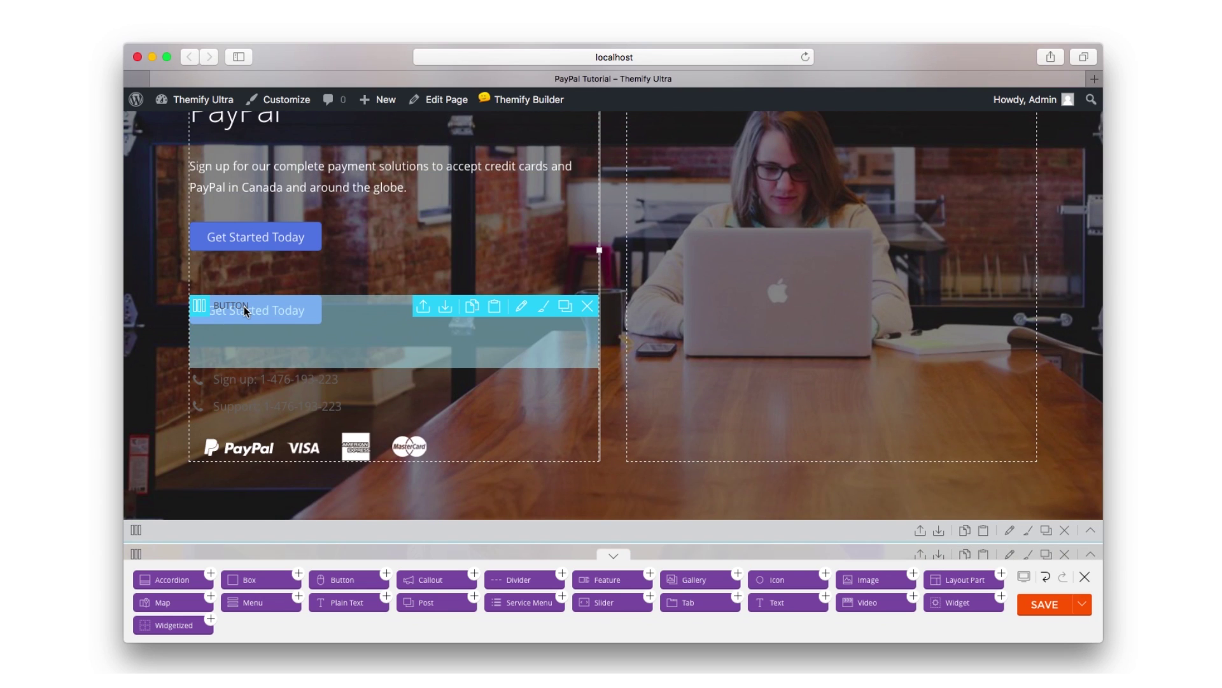
{"action": "left_click_drag", "start_coordinate": [290, 329], "coordinate": [436, 533]}
{"action": "mouse_move", "coordinate": [467, 629]}
{"action": "left_mouse_down"}
{"action": "mouse_move", "coordinate": [586, 555]}
{"action": "mouse_move", "coordinate": [555, 519]}
{"action": "left_mouse_up"}
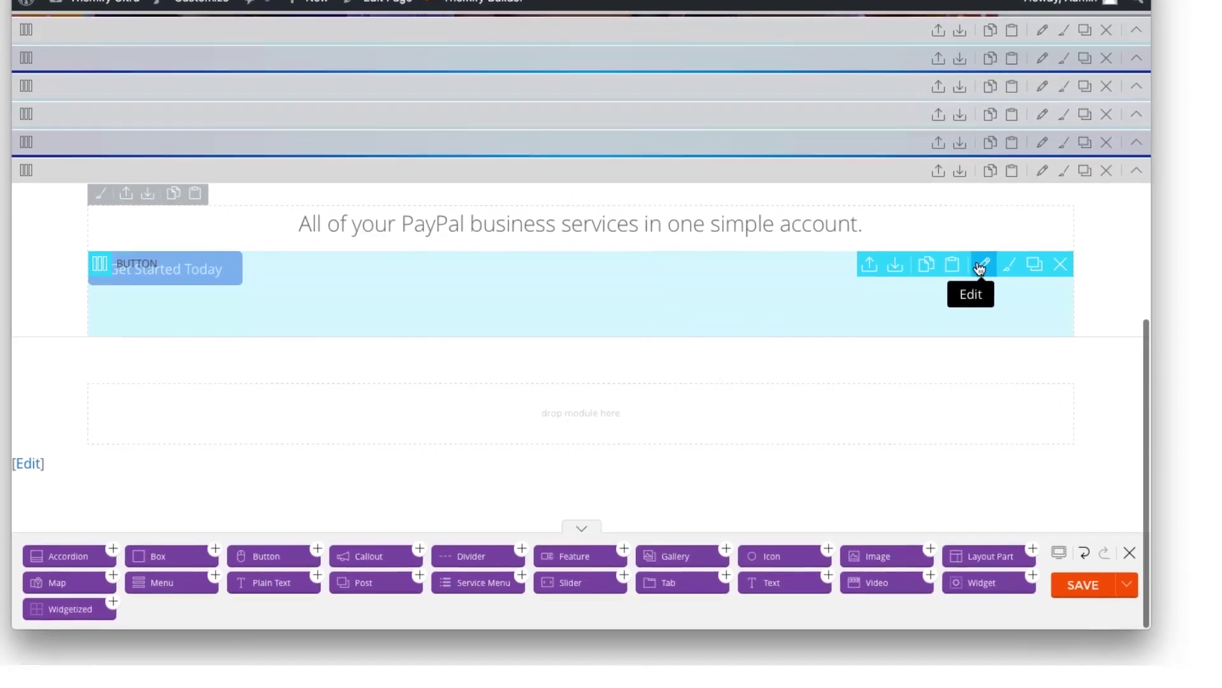
- Centre-align the copied Get Started Today button and save its settings
{"action": "left_click", "coordinate": [959, 305]}
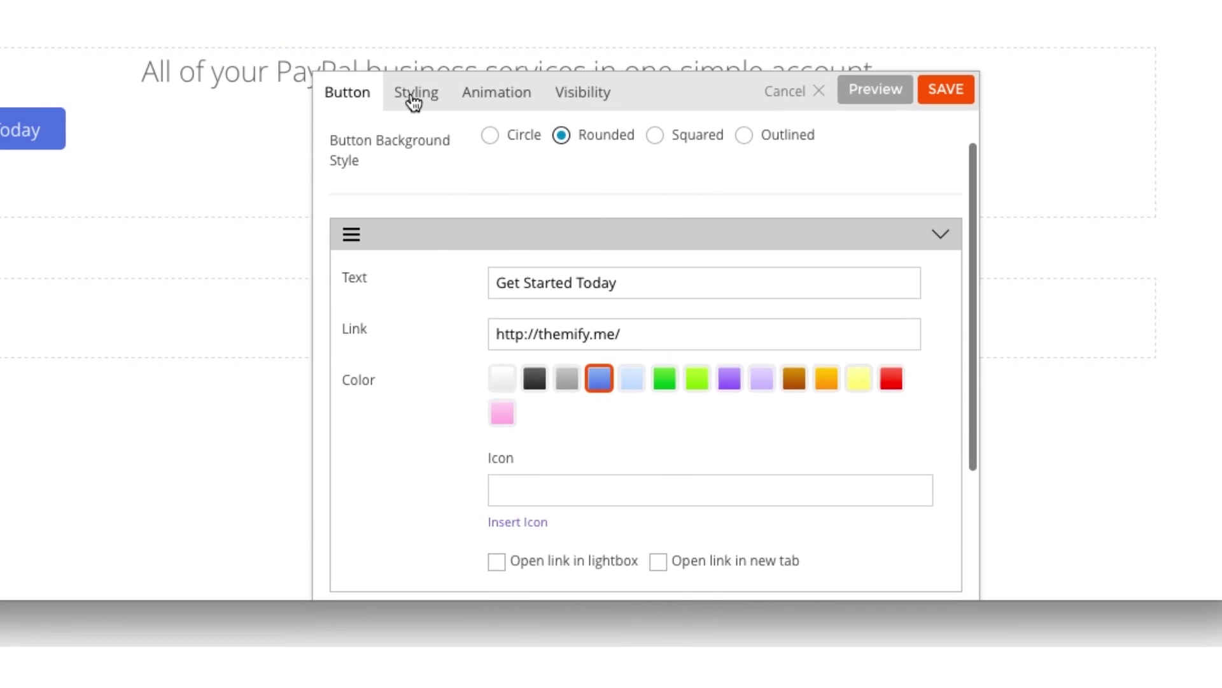
{"action": "left_click", "coordinate": [417, 93]}
{"action": "scroll", "coordinate": [533, 291], "scroll_direction": "down", "scroll_amount": 3}
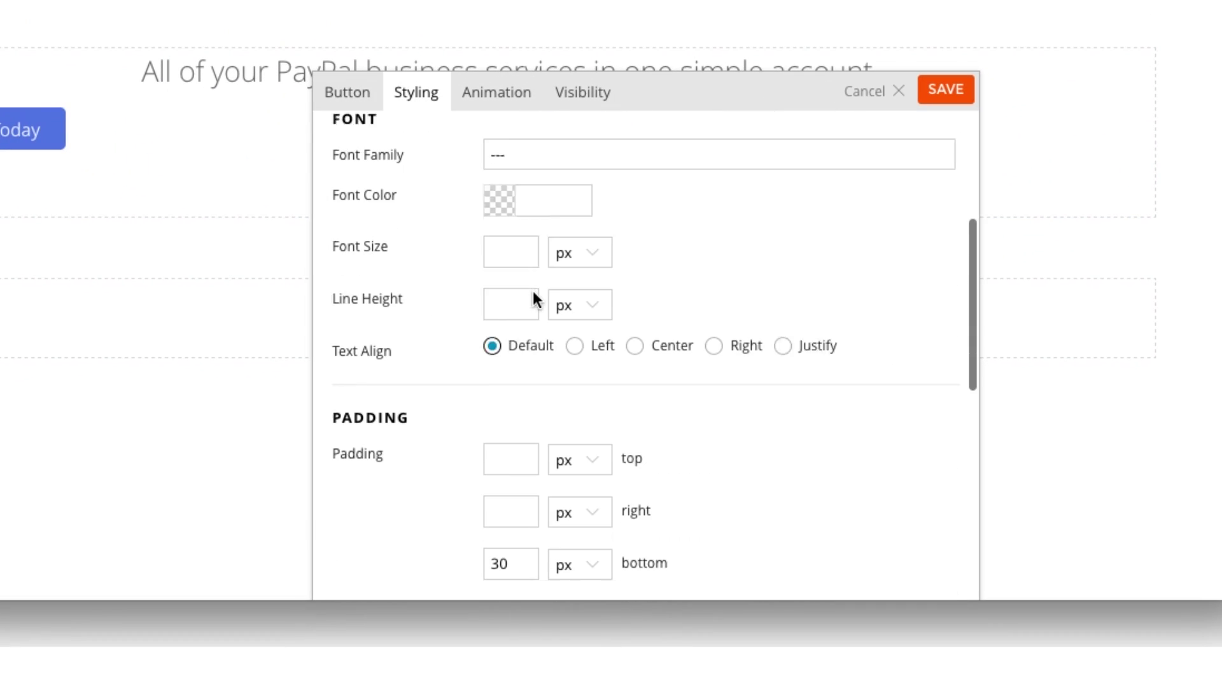
{"action": "scroll", "coordinate": [534, 290], "scroll_direction": "down", "scroll_amount": 2}
{"action": "left_click", "coordinate": [636, 212]}
{"action": "left_click", "coordinate": [967, 95]}
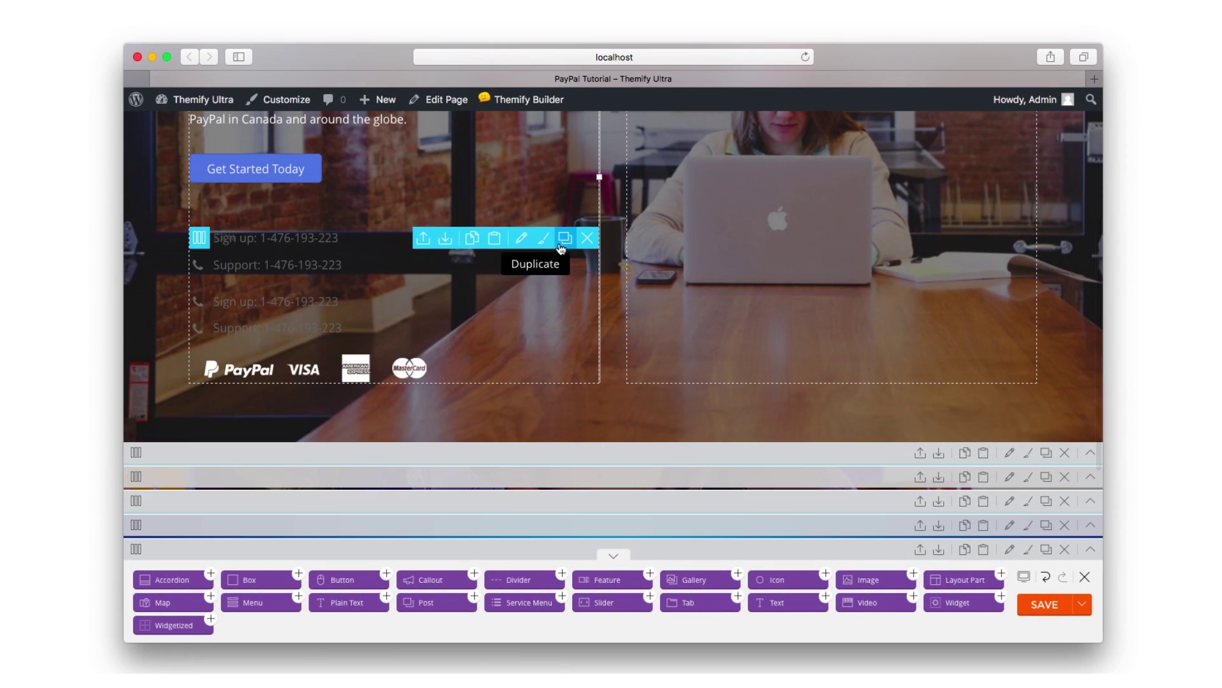
- Duplicate the Sign up and Support phone lines, place them under the button, and centre them
{"action": "left_click", "coordinate": [564, 248]}
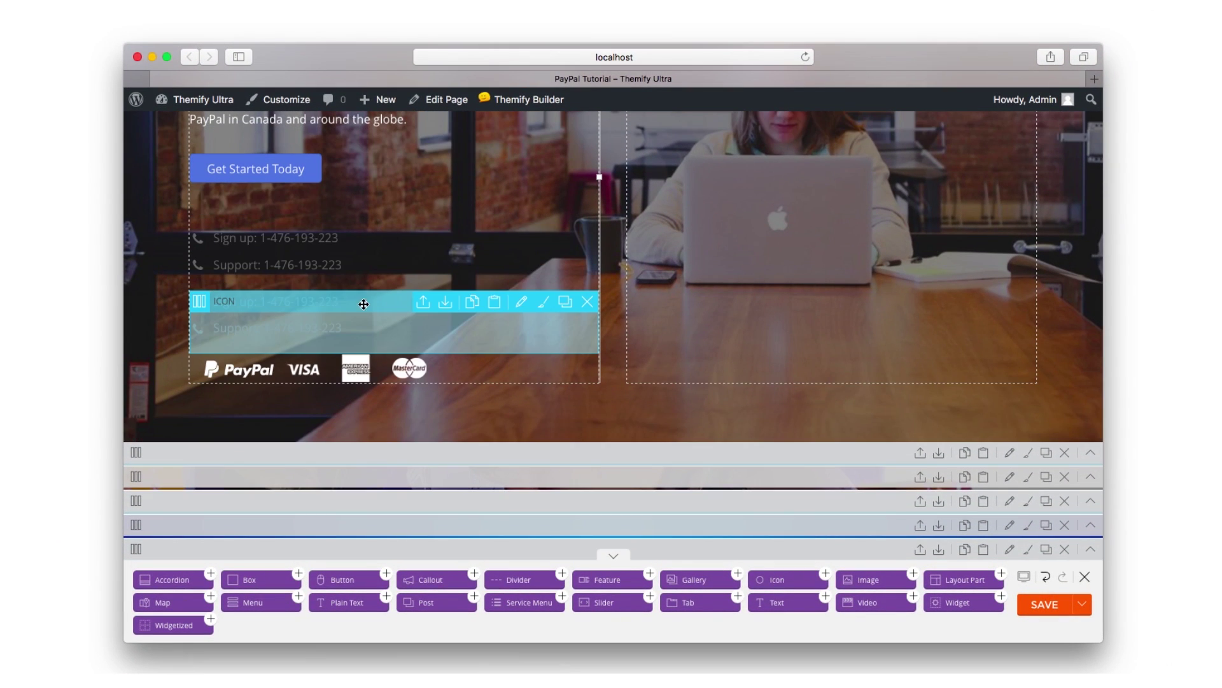
{"action": "mouse_move", "coordinate": [363, 305]}
{"action": "left_mouse_down"}
{"action": "mouse_move", "coordinate": [541, 639]}
{"action": "mouse_move", "coordinate": [613, 518]}
{"action": "left_mouse_up"}
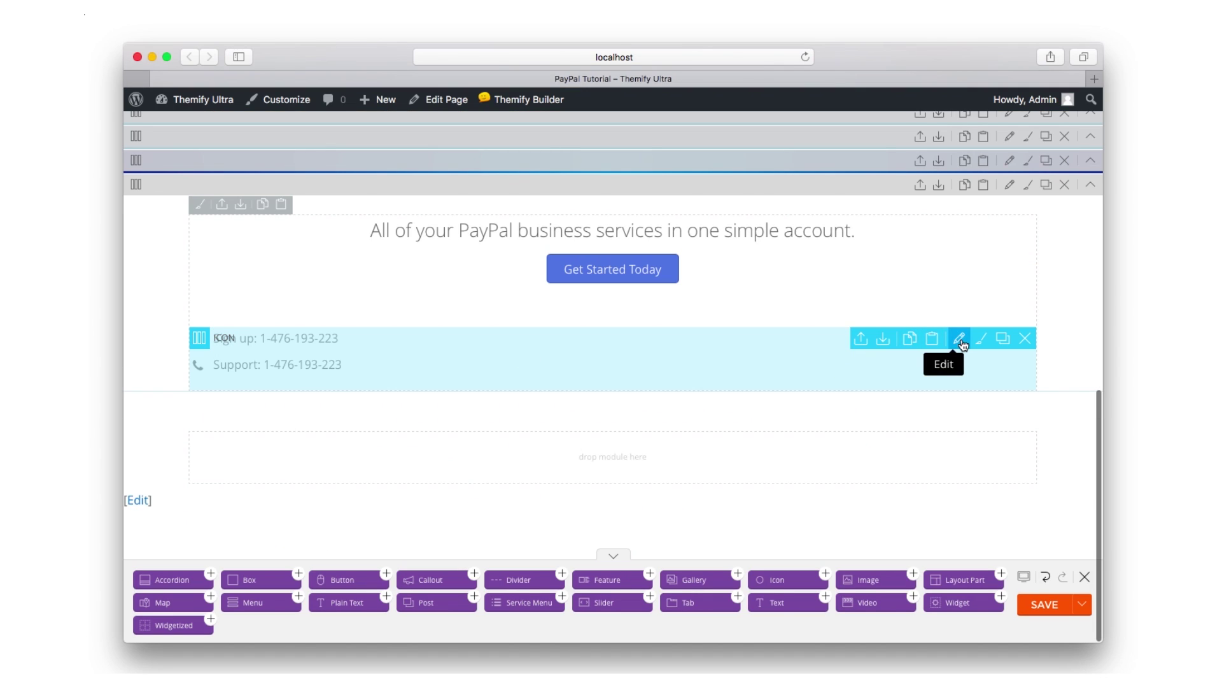
{"action": "left_click", "coordinate": [960, 340]}
{"action": "scroll", "coordinate": [800, 403], "scroll_direction": "down", "scroll_amount": 2}
{"action": "scroll", "coordinate": [799, 402], "scroll_direction": "down", "scroll_amount": 3}
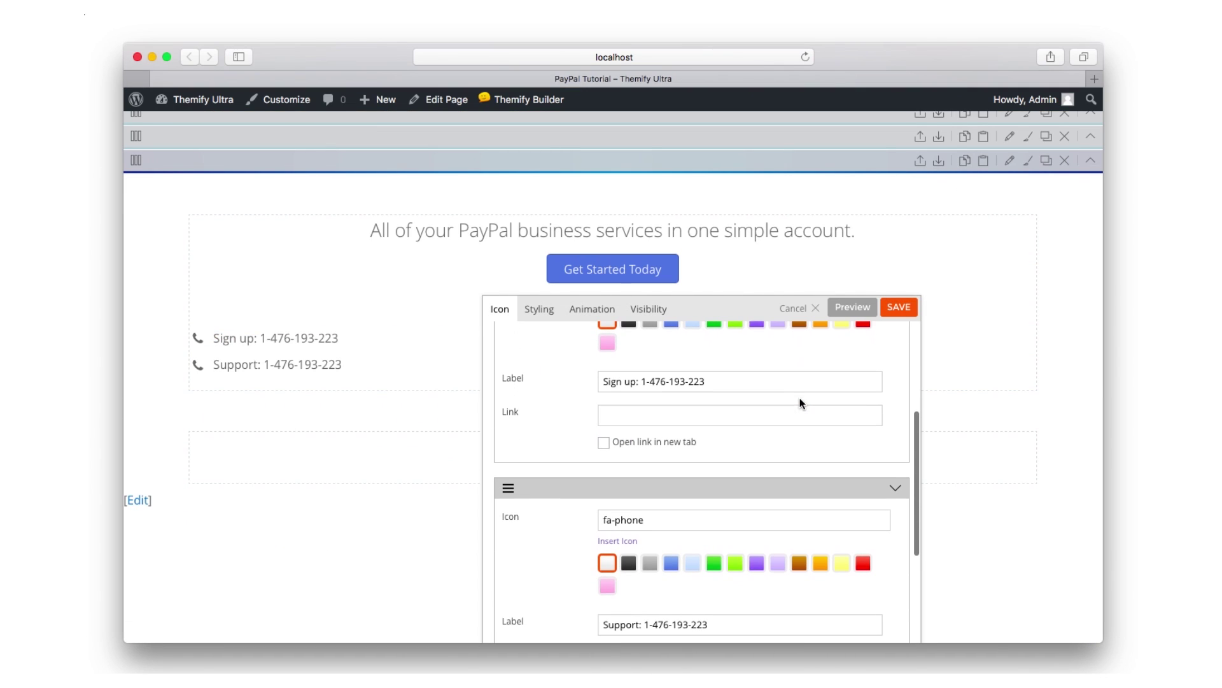
{"action": "left_click", "coordinate": [542, 310]}
{"action": "scroll", "coordinate": [641, 409], "scroll_direction": "down", "scroll_amount": 1}
{"action": "left_click", "coordinate": [694, 499]}
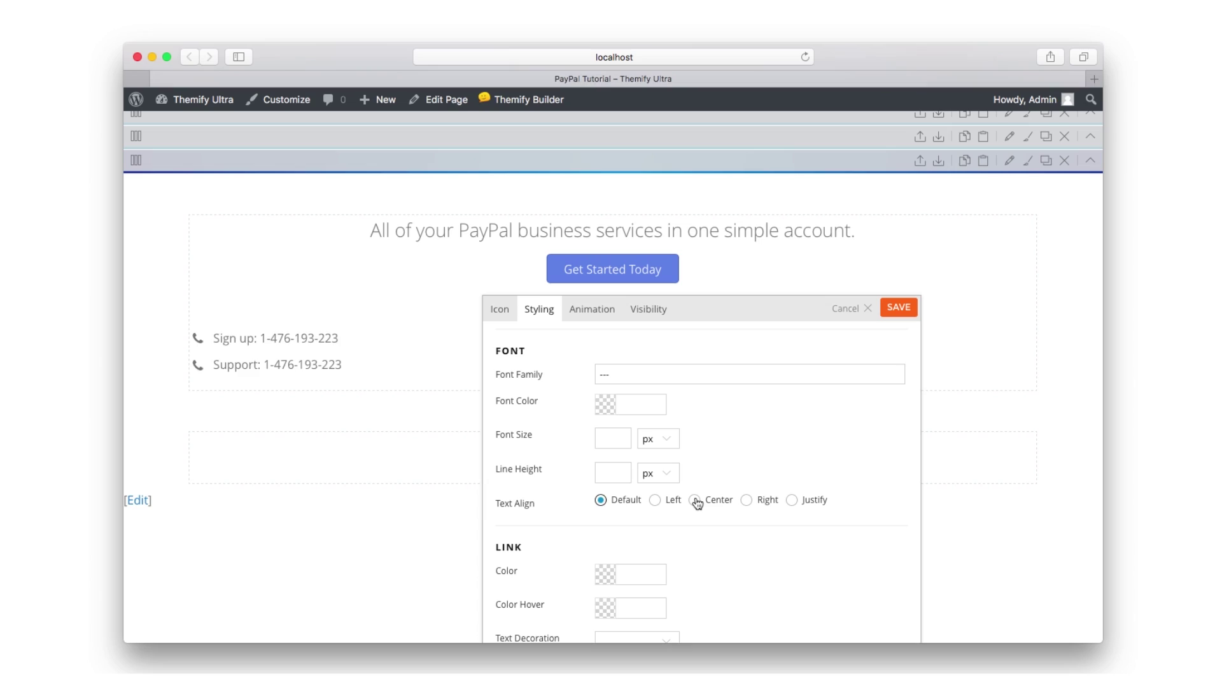